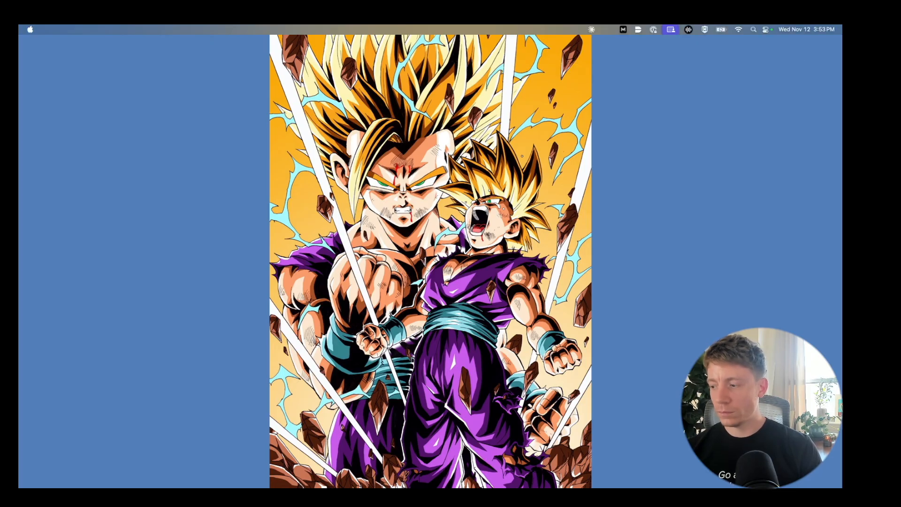
- Switch to the full-screen Chrome space showing Cisco ISE's Meraki LAB Policy Sets page
{"action": "key", "text": "ctrl+Right"}
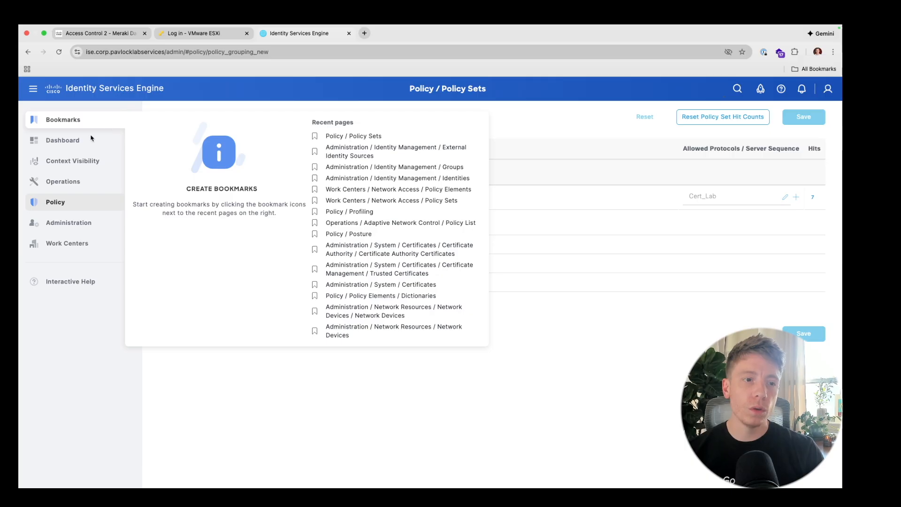
- From the Dashboard, go to Administration > Identity Management > External Identity Sources
{"action": "left_click", "coordinate": [69, 141]}
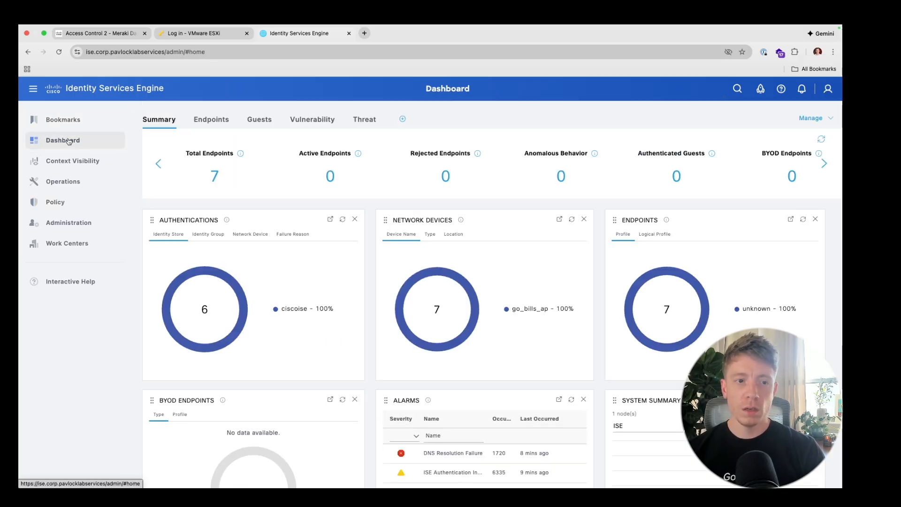
{"action": "mouse_move", "coordinate": [64, 227]}
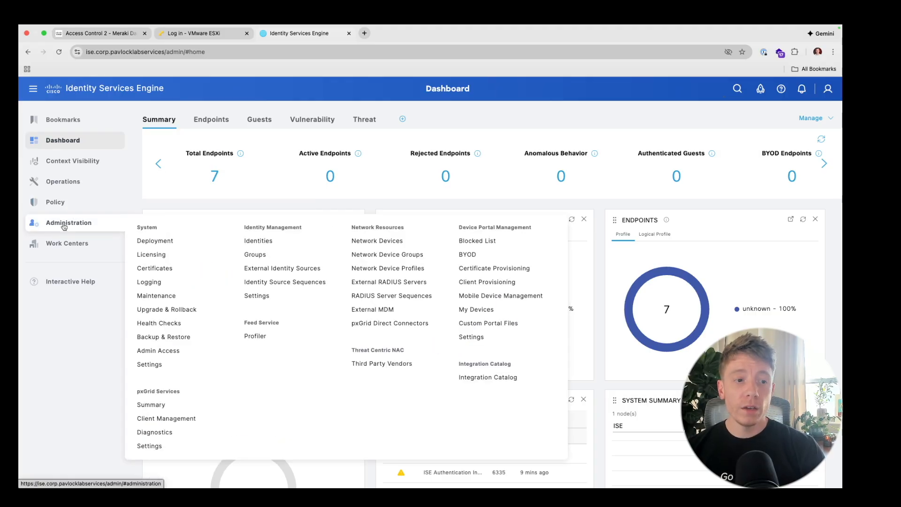
{"action": "mouse_move", "coordinate": [72, 205]}
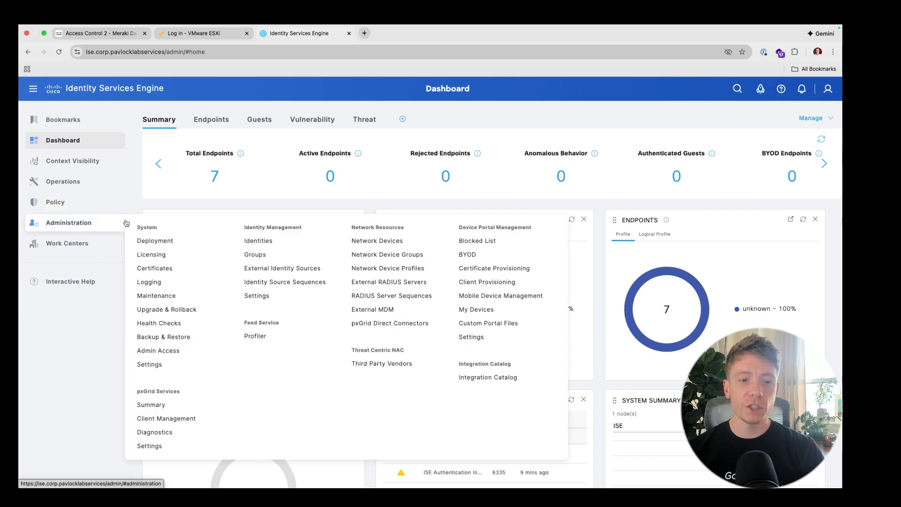
{"action": "left_click", "coordinate": [261, 269]}
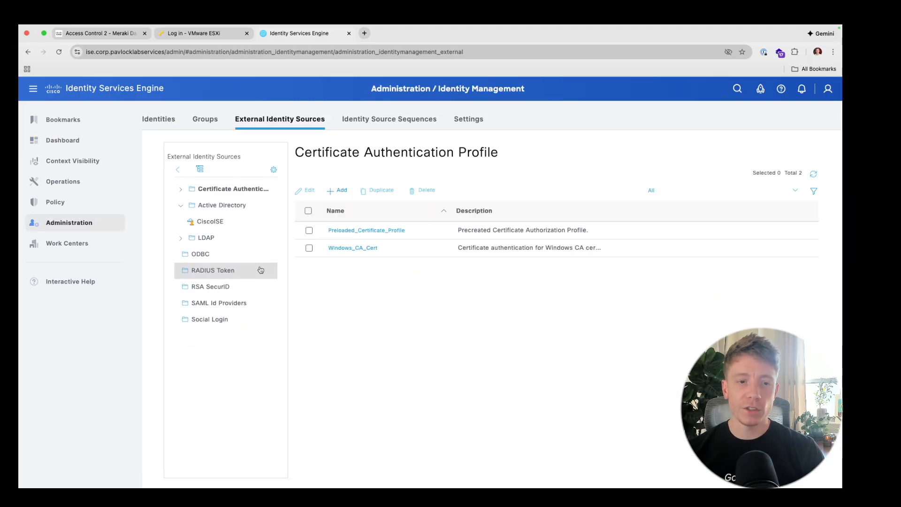
- Open the CiscoISE Active Directory join point for domain corp.pavlocklabservices
{"action": "left_click", "coordinate": [232, 209]}
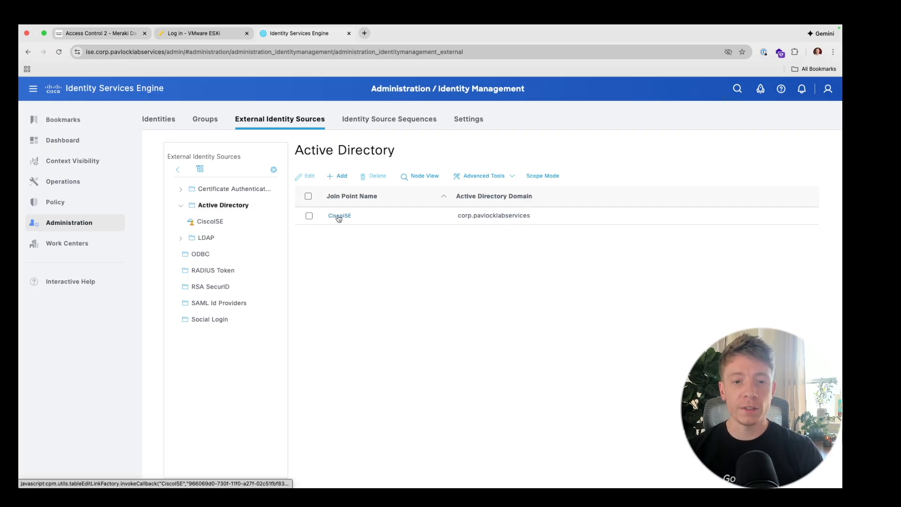
{"action": "left_click", "coordinate": [335, 176]}
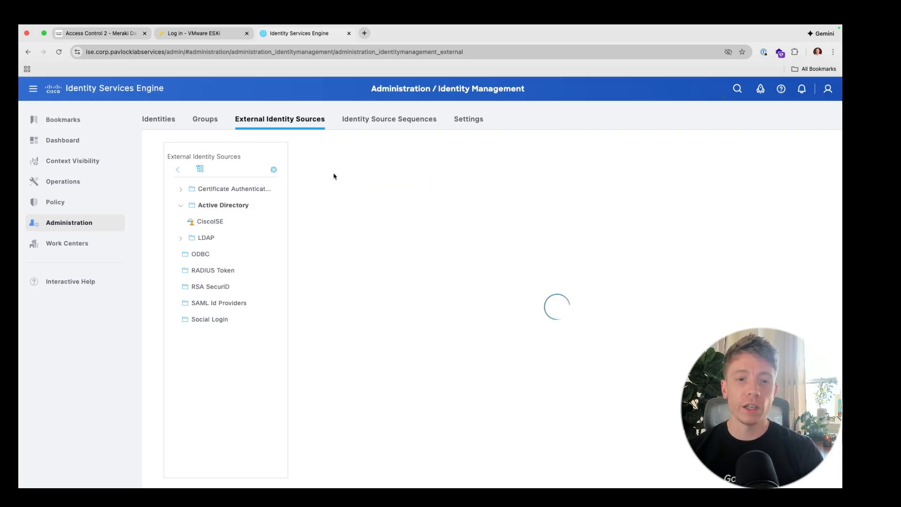
{"action": "left_click", "coordinate": [384, 177]}
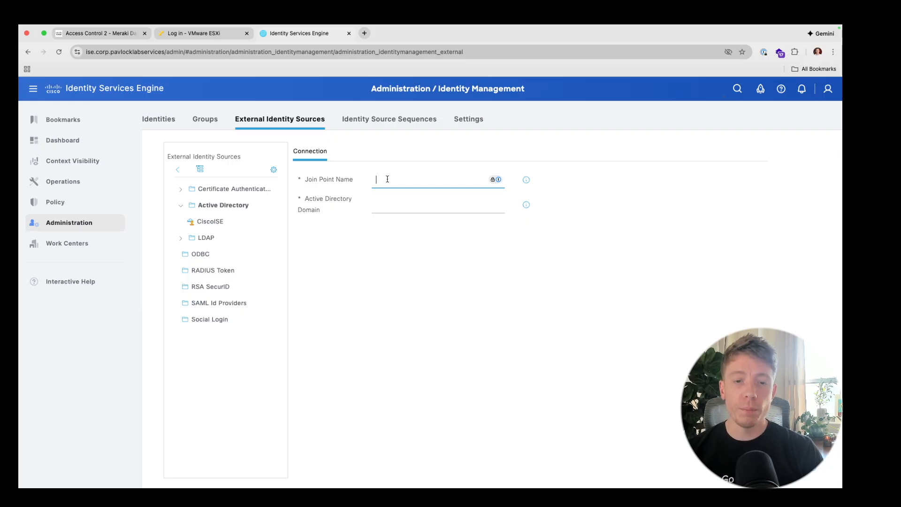
{"action": "left_click", "coordinate": [384, 202]}
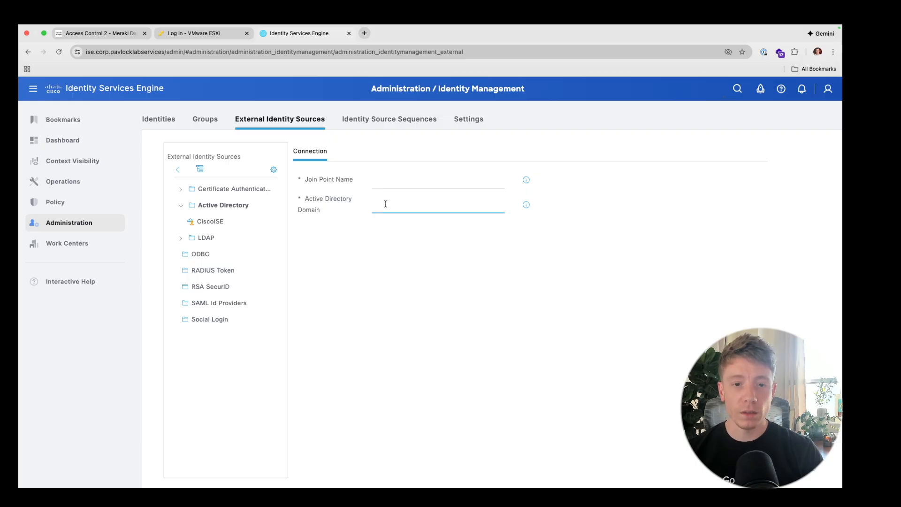
{"action": "left_click", "coordinate": [226, 222]}
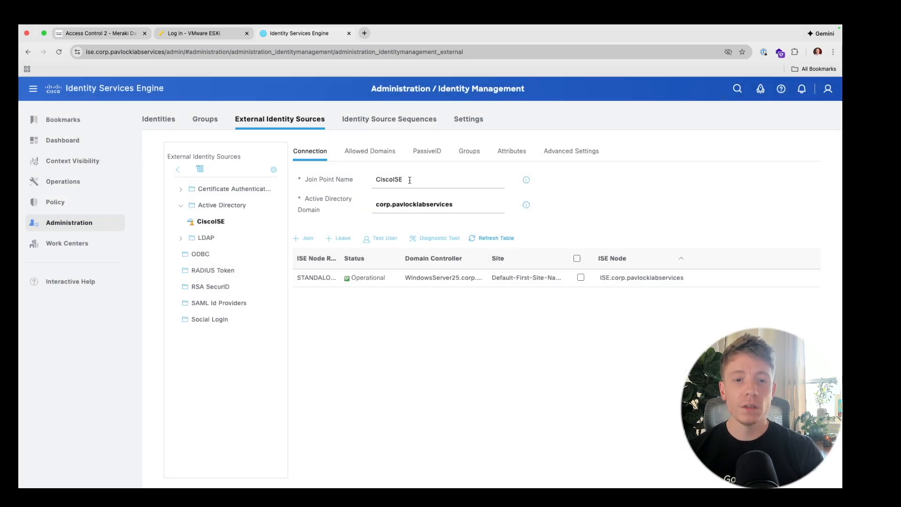
- Review the CiscoISE join point name and domain, with its node Operational via WindowsServer25
{"action": "left_click", "coordinate": [428, 178]}
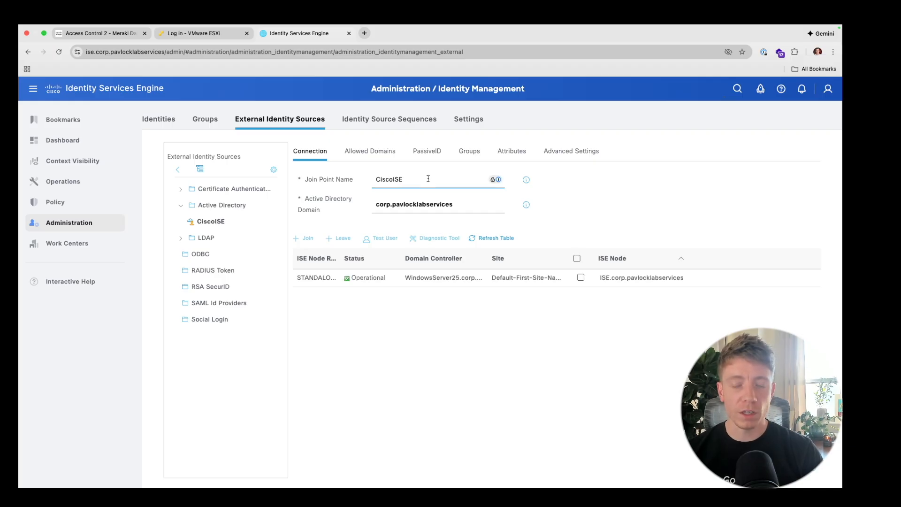
{"action": "left_click", "coordinate": [460, 205]}
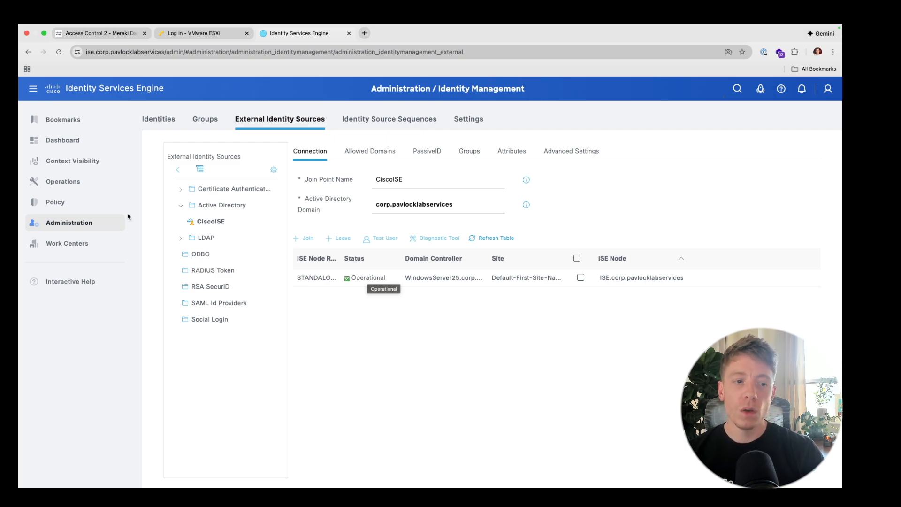
{"action": "mouse_move", "coordinate": [89, 223]}
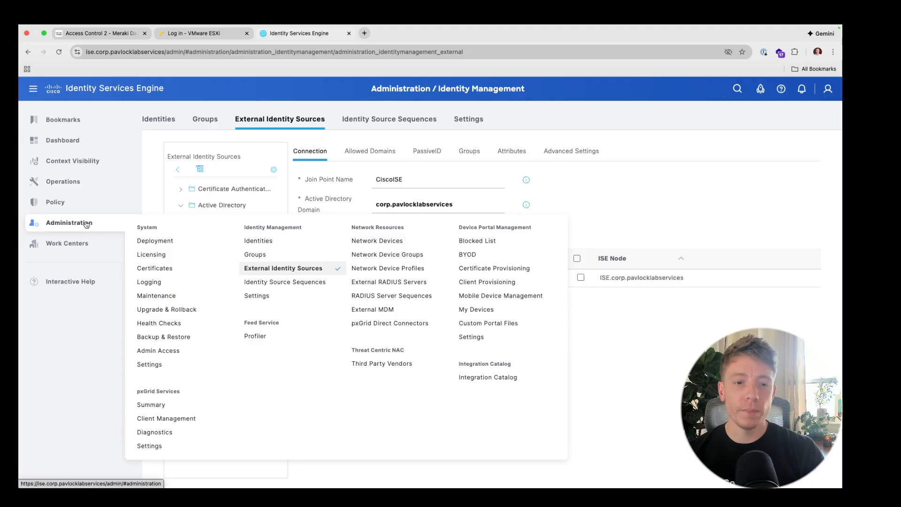
- Start a new entry under Network Devices, then switch to the Meraki Dashboard tab
{"action": "left_click", "coordinate": [395, 242]}
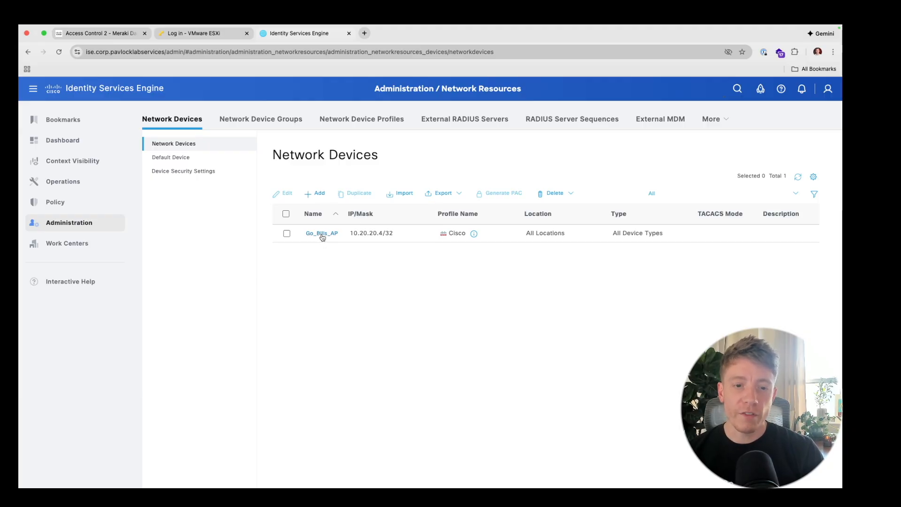
{"action": "left_click", "coordinate": [319, 197]}
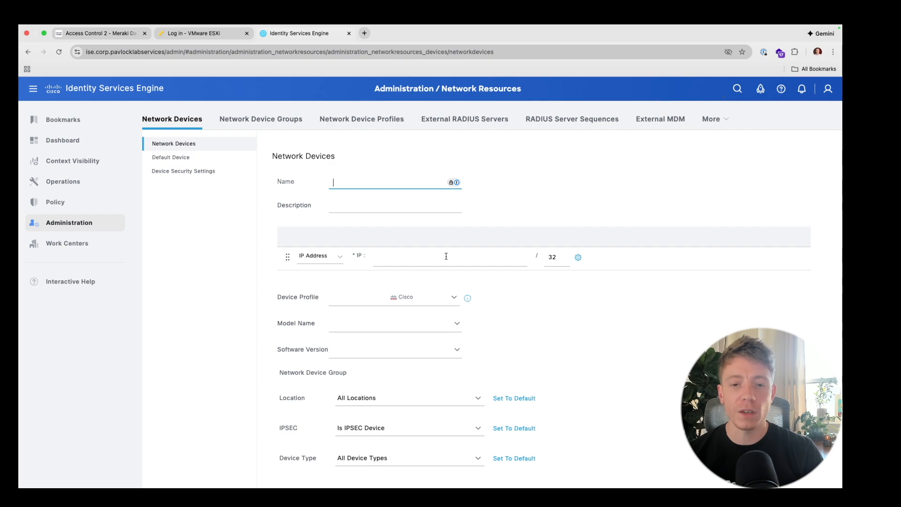
{"action": "left_click", "coordinate": [96, 33]}
- Find the Go Bills AP's LAN IP 10.20.20.4 under Wireless > Access Points
{"action": "mouse_move", "coordinate": [84, 277]}
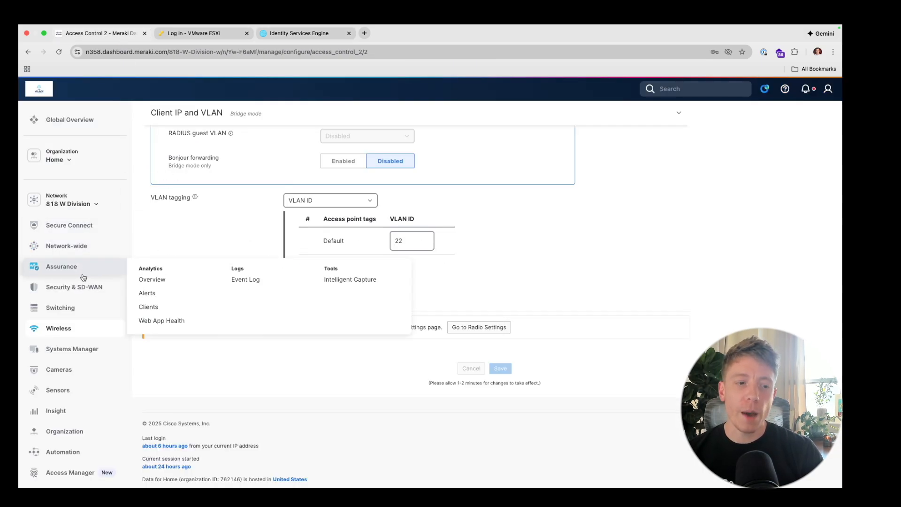
{"action": "mouse_move", "coordinate": [70, 309]}
{"action": "left_click", "coordinate": [145, 325]}
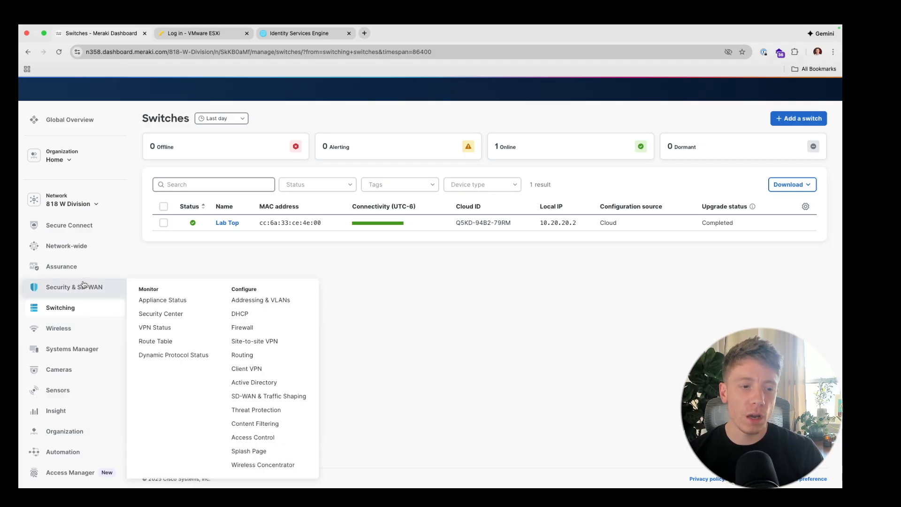
{"action": "mouse_move", "coordinate": [66, 330]}
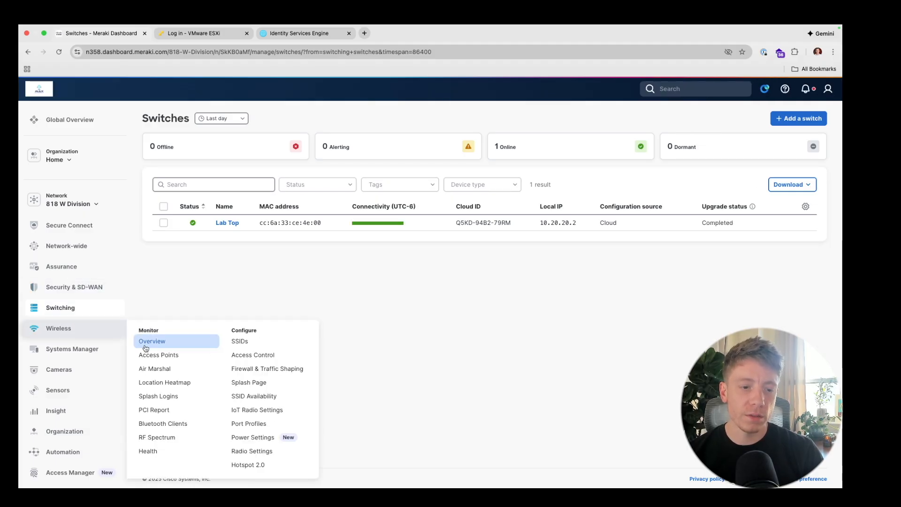
{"action": "left_click", "coordinate": [159, 359]}
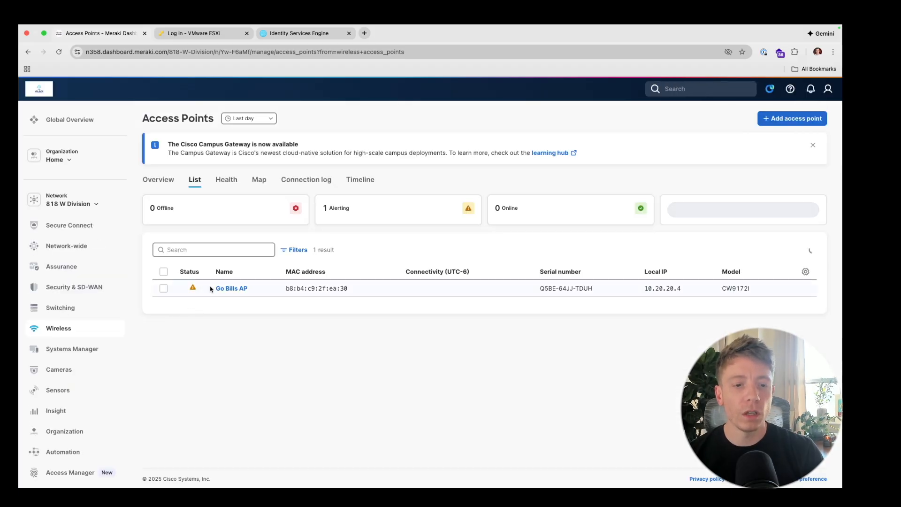
{"action": "left_click", "coordinate": [225, 289]}
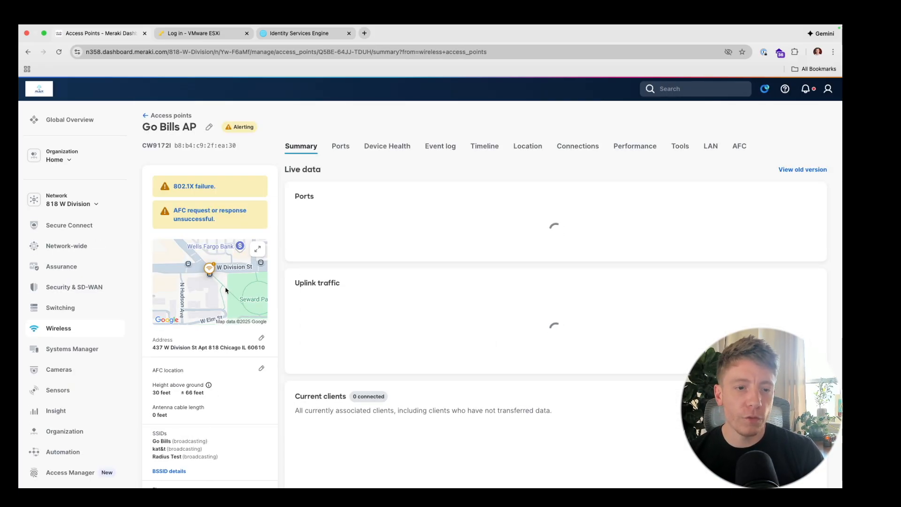
{"action": "scroll", "coordinate": [231, 378], "scroll_direction": "down", "scroll_amount": 5}
{"action": "scroll", "coordinate": [231, 378], "scroll_direction": "down", "scroll_amount": 5}
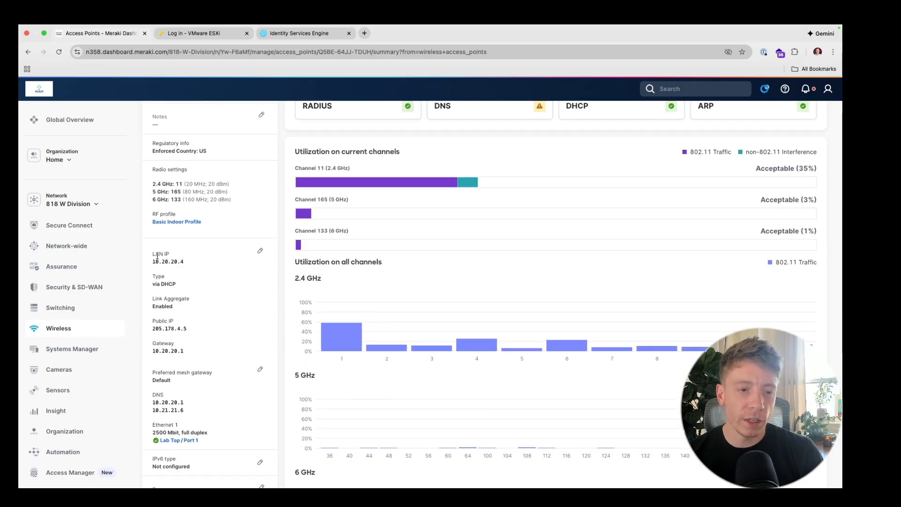
{"action": "left_click_drag", "start_coordinate": [151, 262], "coordinate": [188, 266]}
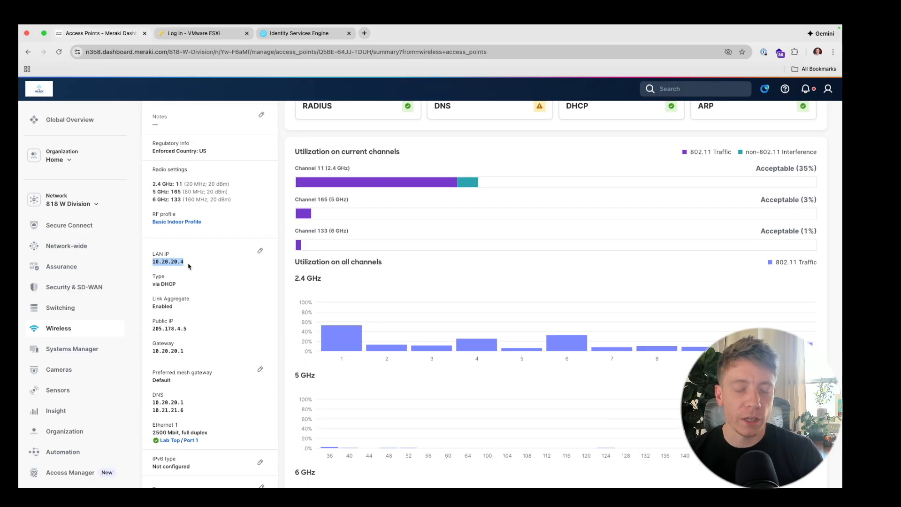
{"action": "left_click", "coordinate": [188, 266]}
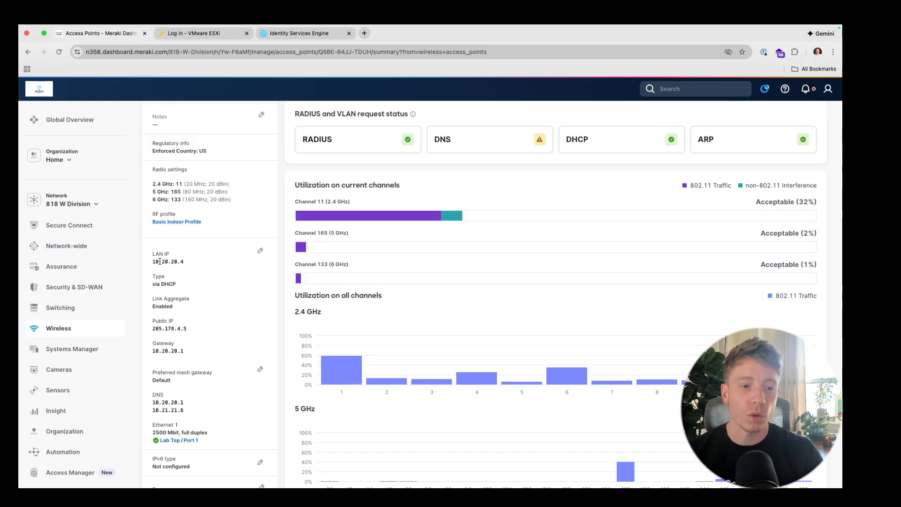
- Look at the LAN IP's Static IP option without saving, then return to the ISE form
{"action": "left_click", "coordinate": [260, 250]}
{"action": "left_click", "coordinate": [310, 262]}
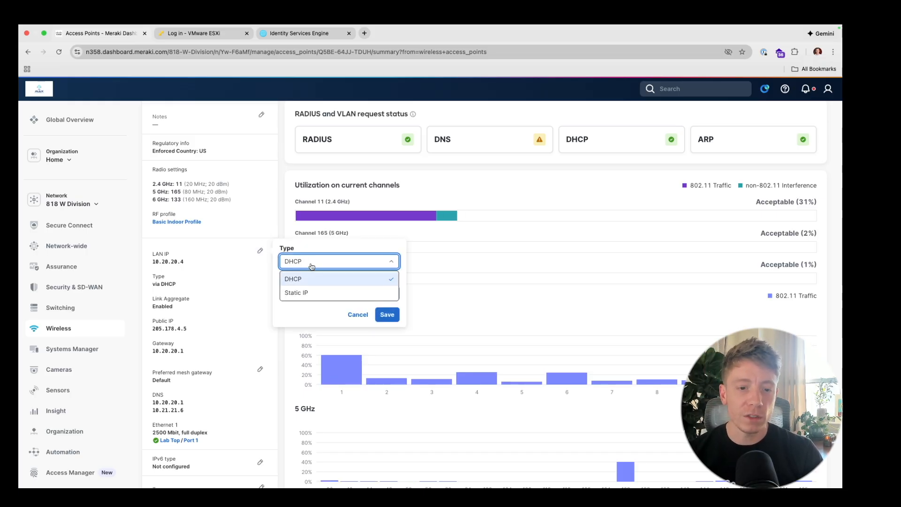
{"action": "left_click", "coordinate": [312, 294]}
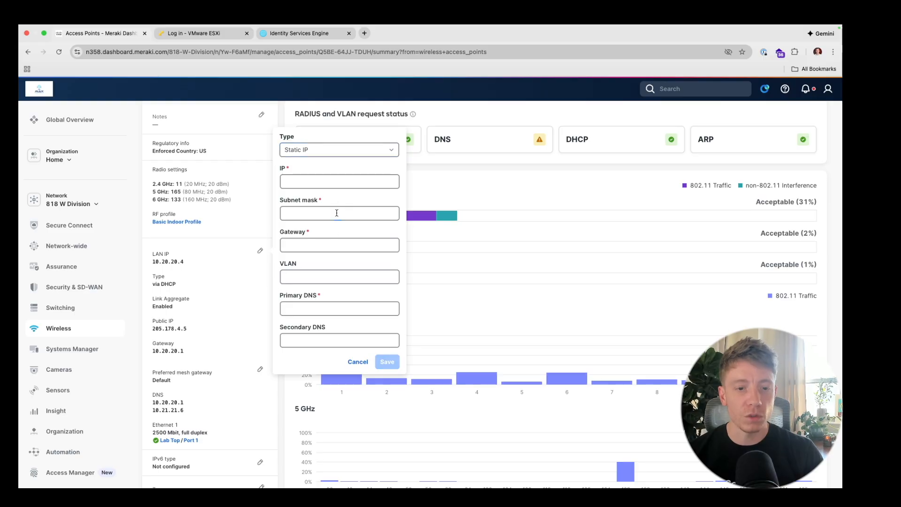
{"action": "left_click", "coordinate": [359, 361]}
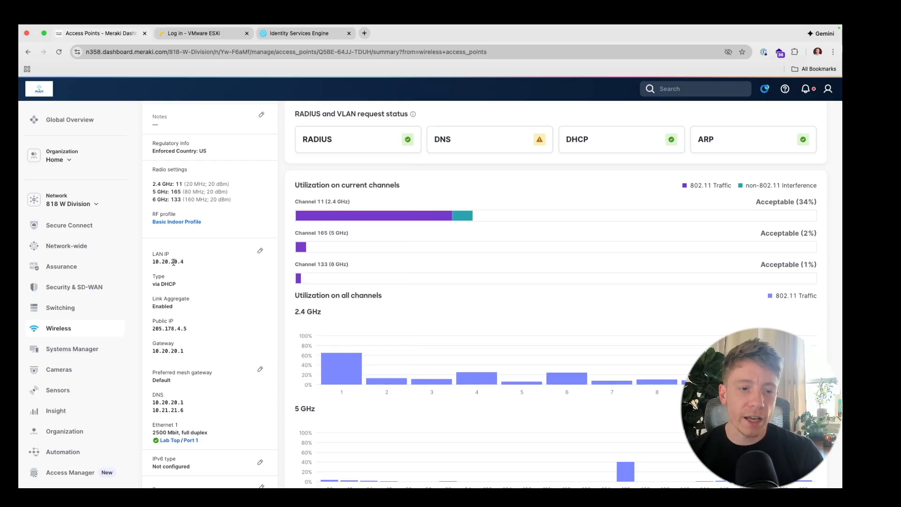
{"action": "left_click", "coordinate": [281, 33]}
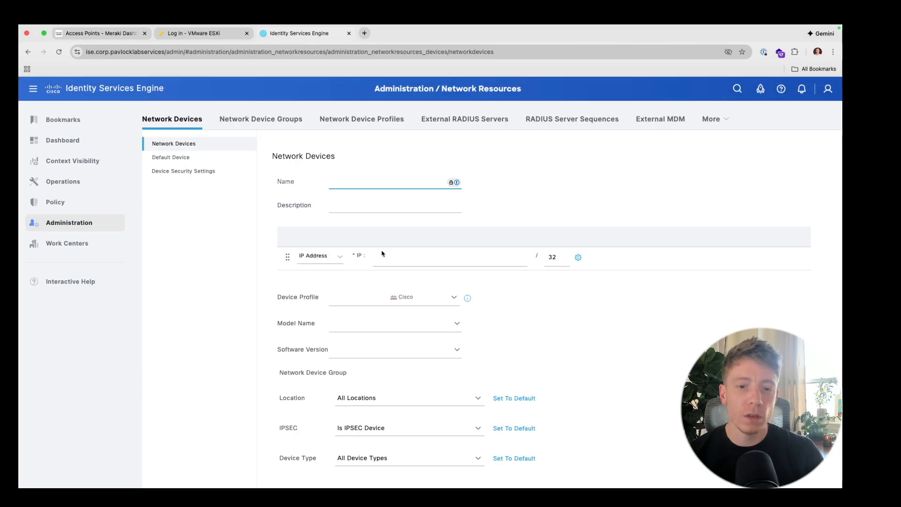
- Enable RADIUS authentication on the new device form and begin entering its shared secret
{"action": "left_click", "coordinate": [386, 258]}
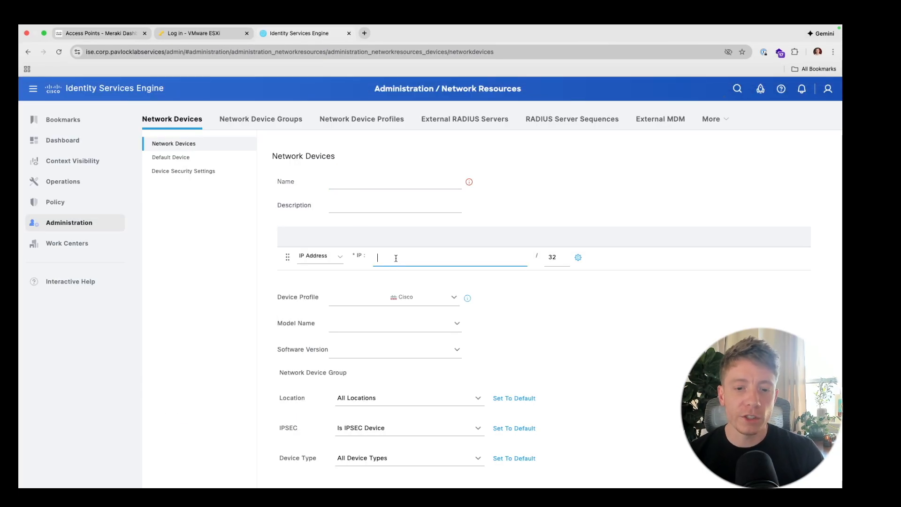
{"action": "scroll", "coordinate": [403, 352], "scroll_direction": "down", "scroll_amount": 3}
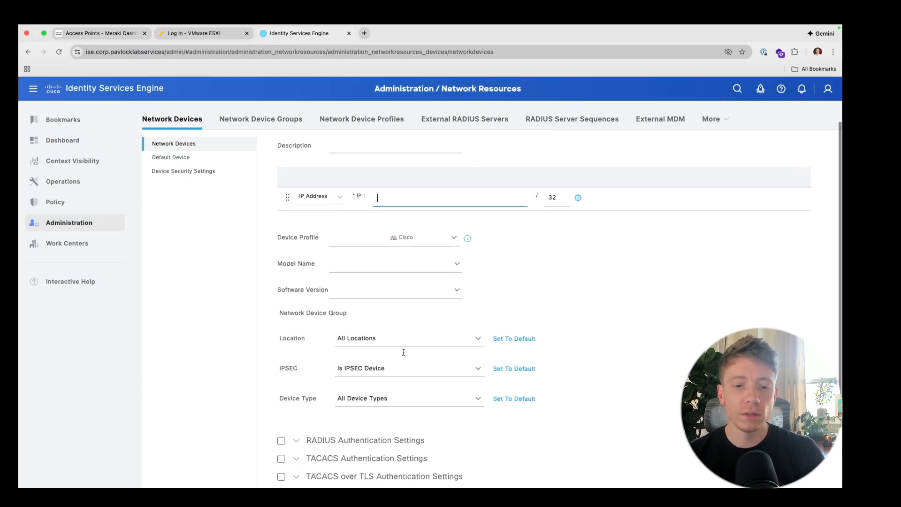
{"action": "left_click", "coordinate": [282, 361]}
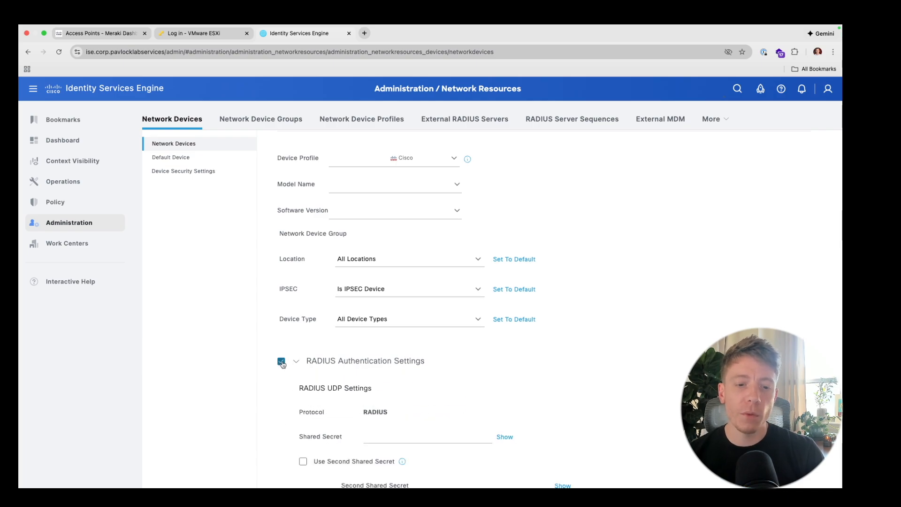
{"action": "scroll", "coordinate": [330, 352], "scroll_direction": "down", "scroll_amount": 2}
{"action": "scroll", "coordinate": [330, 352], "scroll_direction": "down", "scroll_amount": 2}
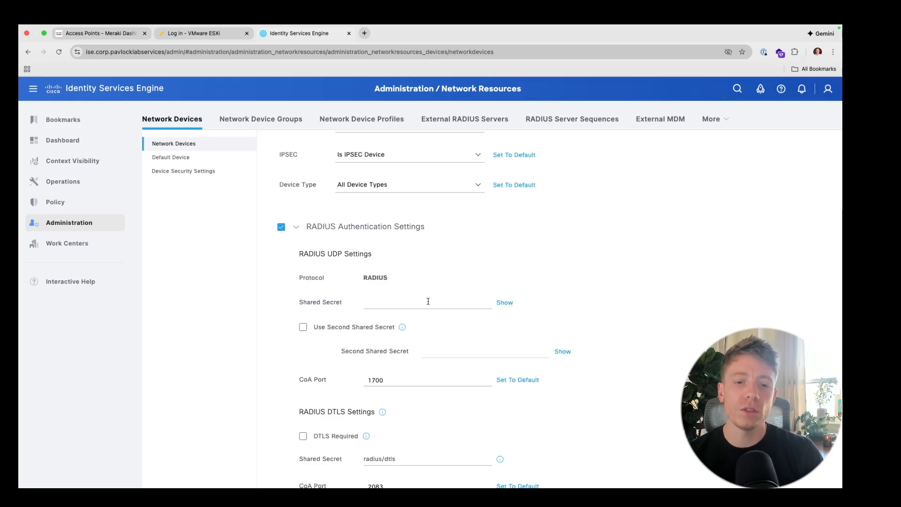
{"action": "left_click", "coordinate": [397, 302]}
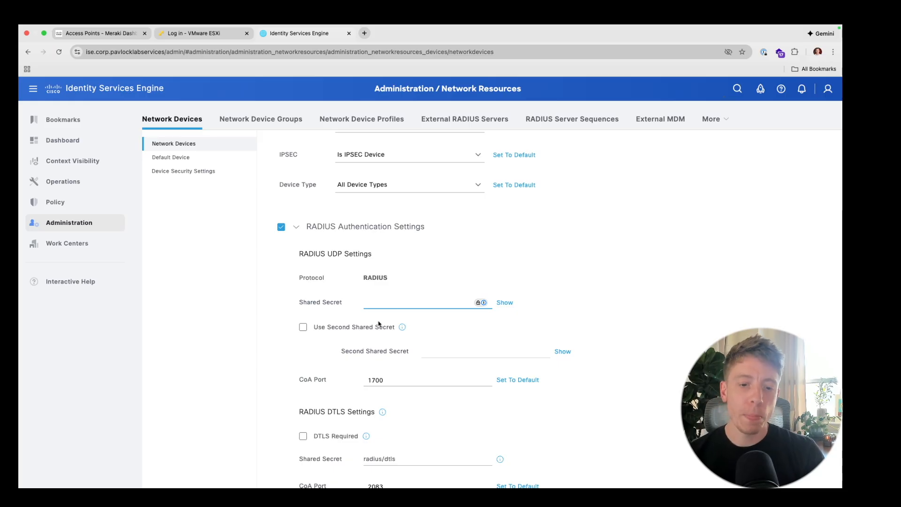
{"action": "scroll", "coordinate": [362, 346], "scroll_direction": "down", "scroll_amount": 5}
{"action": "scroll", "coordinate": [360, 346], "scroll_direction": "down", "scroll_amount": 1}
{"action": "scroll", "coordinate": [359, 345], "scroll_direction": "up", "scroll_amount": 1}
{"action": "scroll", "coordinate": [359, 345], "scroll_direction": "down", "scroll_amount": 2}
{"action": "scroll", "coordinate": [360, 347], "scroll_direction": "down", "scroll_amount": 4}
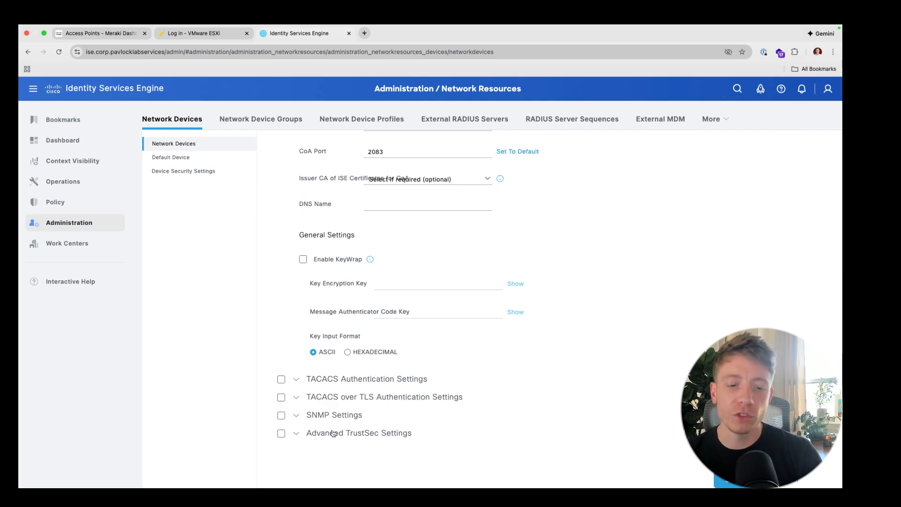
- Turn on Advanced TrustSec settings for the new network device
{"action": "left_click", "coordinate": [279, 437]}
{"action": "scroll", "coordinate": [278, 439], "scroll_direction": "down", "scroll_amount": 2}
{"action": "scroll", "coordinate": [278, 439], "scroll_direction": "down", "scroll_amount": 3}
{"action": "scroll", "coordinate": [278, 439], "scroll_direction": "up", "scroll_amount": 2}
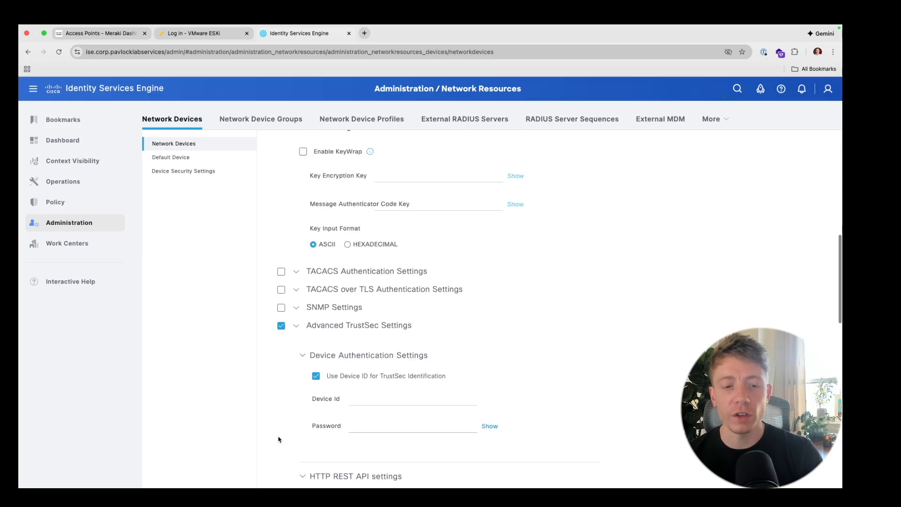
{"action": "scroll", "coordinate": [278, 440], "scroll_direction": "up", "scroll_amount": 8}
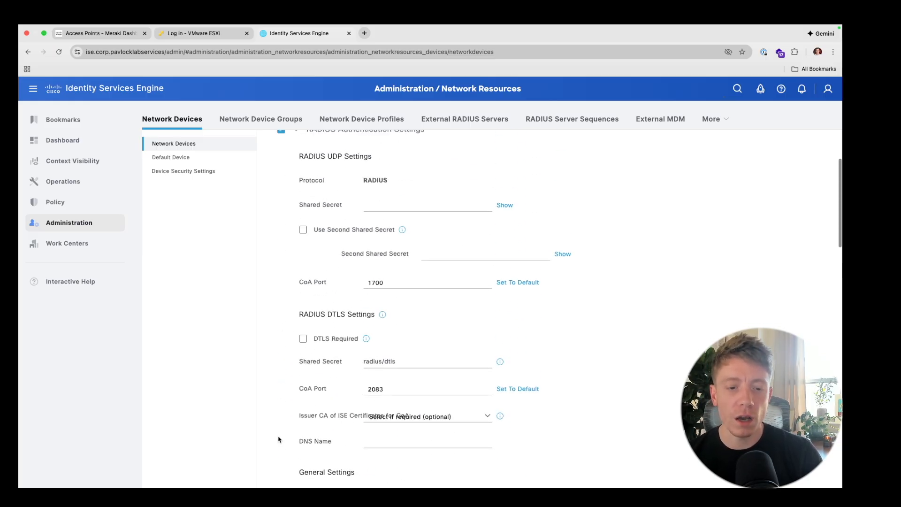
{"action": "scroll", "coordinate": [342, 382], "scroll_direction": "up", "scroll_amount": 4}
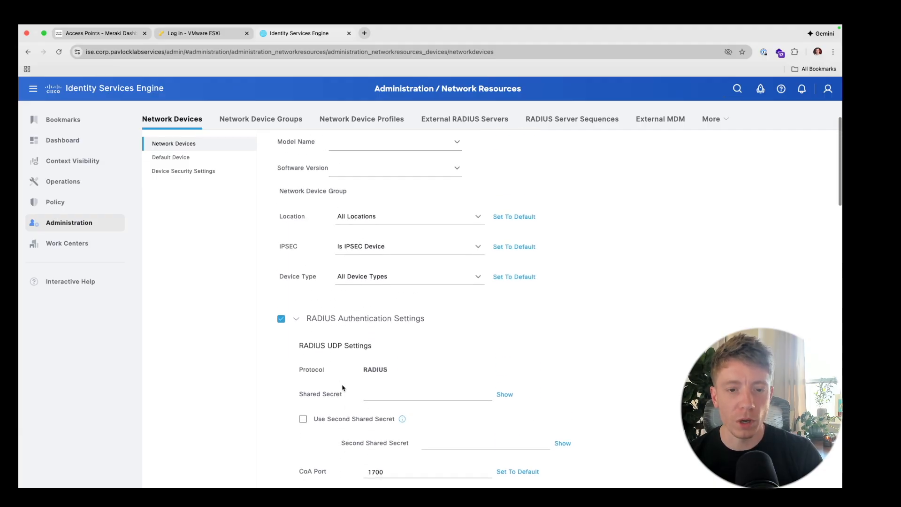
{"action": "scroll", "coordinate": [342, 387], "scroll_direction": "up", "scroll_amount": 3}
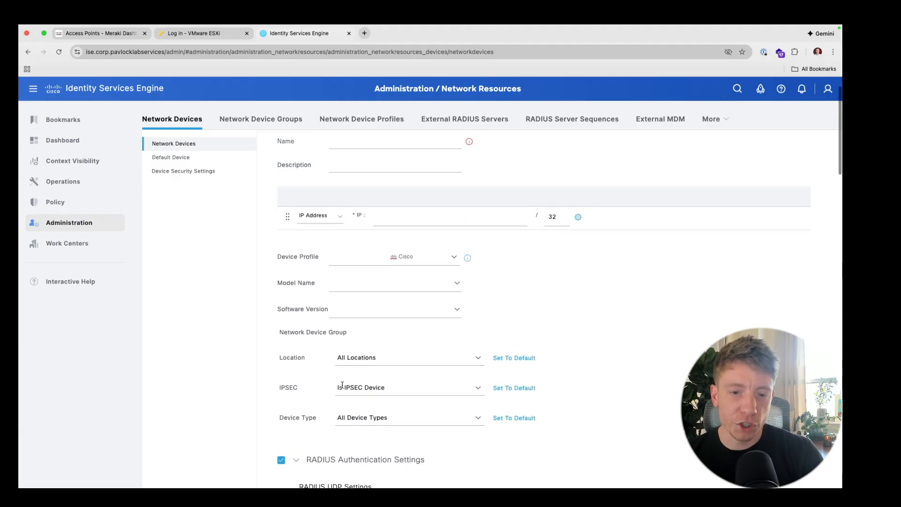
{"action": "scroll", "coordinate": [342, 384], "scroll_direction": "up", "scroll_amount": 1}
- Discard the unsaved device and open the existing Go_Bills_AP entry (10.20.20.4/32, CW9162I)
{"action": "left_click", "coordinate": [207, 145]}
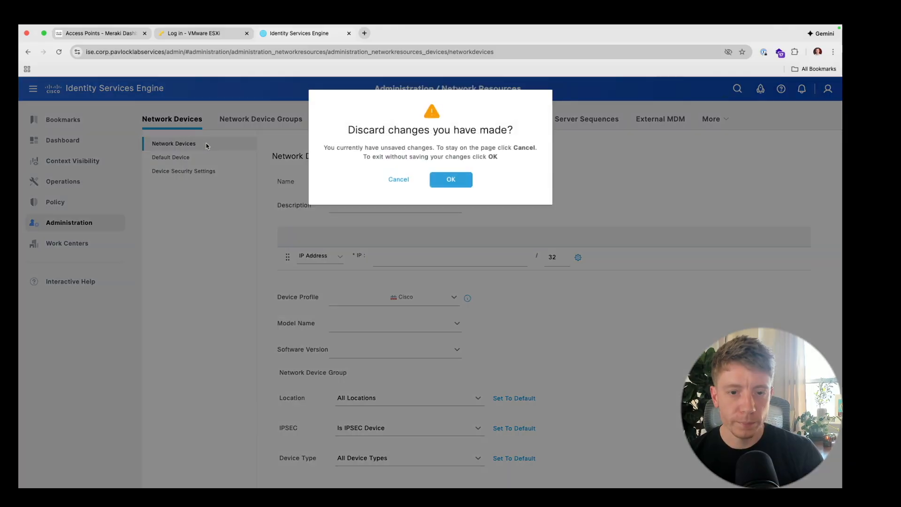
{"action": "left_click", "coordinate": [446, 180]}
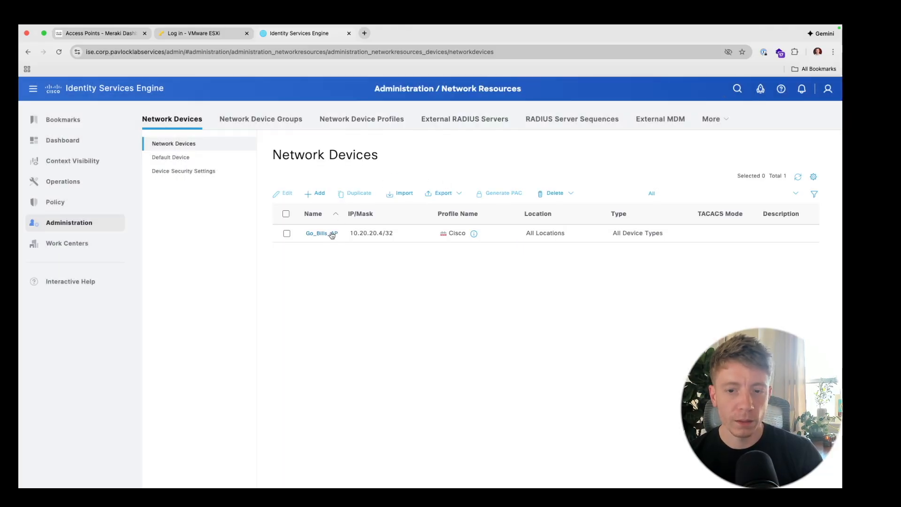
{"action": "left_click", "coordinate": [332, 233]}
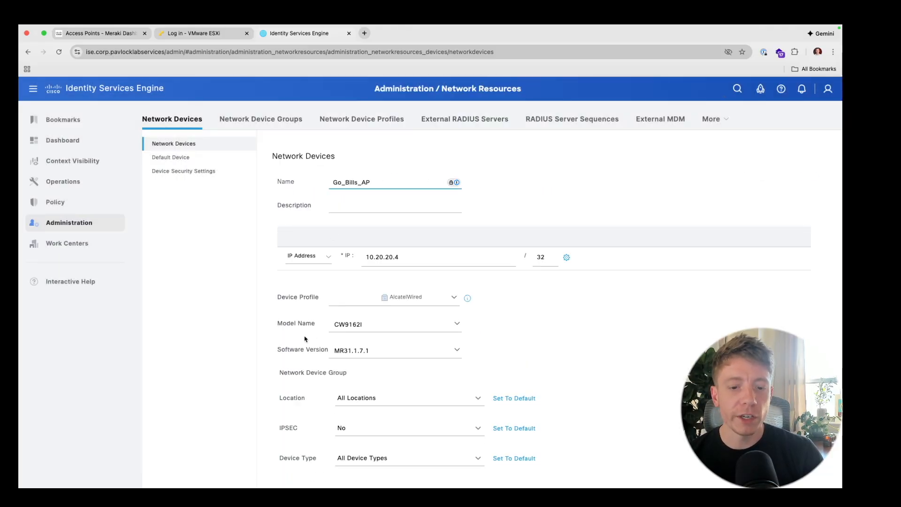
- Scroll through Go_Bills_AP's settings: groups All Locations, IPSEC No, All Device Types
{"action": "scroll", "coordinate": [305, 339], "scroll_direction": "down", "scroll_amount": 6}
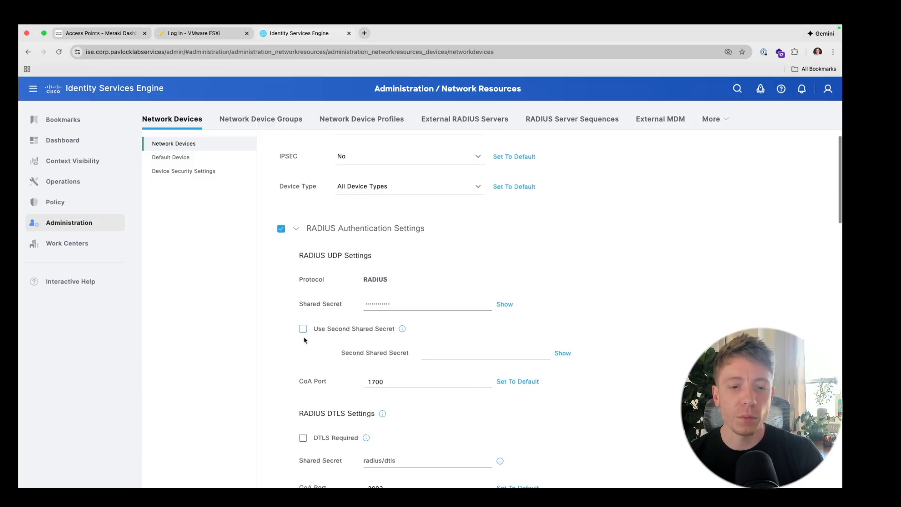
{"action": "scroll", "coordinate": [304, 339], "scroll_direction": "down", "scroll_amount": 10}
{"action": "scroll", "coordinate": [305, 338], "scroll_direction": "down", "scroll_amount": 7}
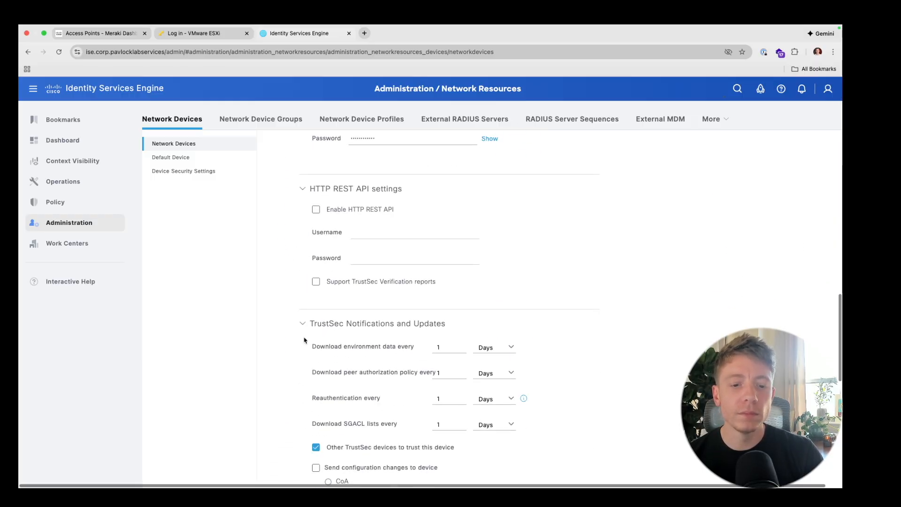
{"action": "scroll", "coordinate": [305, 339], "scroll_direction": "up", "scroll_amount": 17}
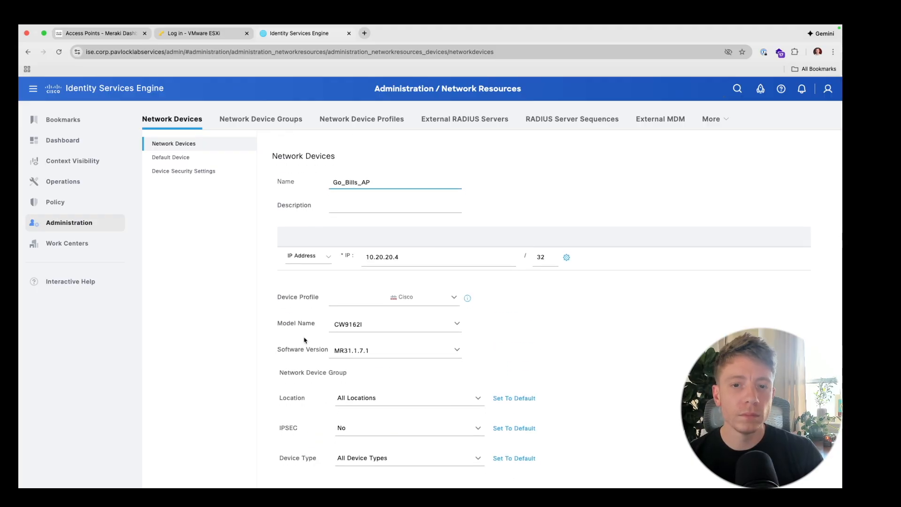
{"action": "mouse_move", "coordinate": [68, 223]}
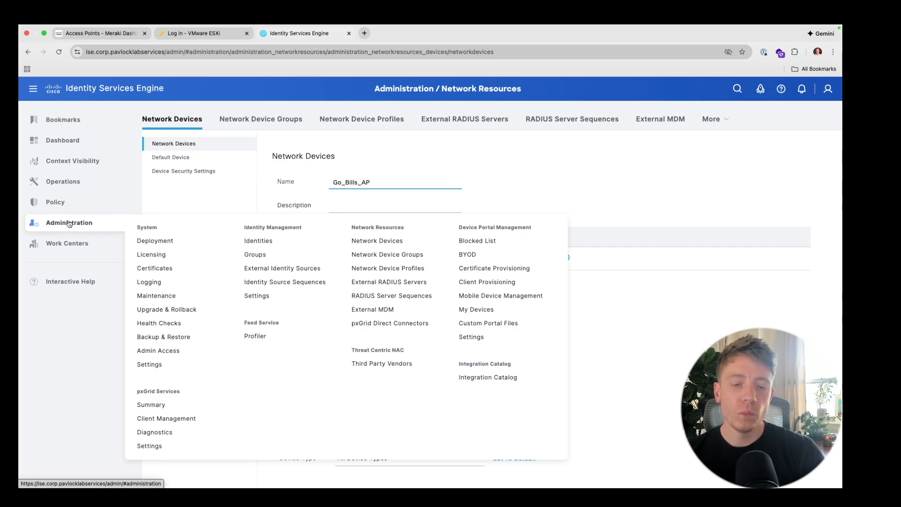
{"action": "mouse_move", "coordinate": [81, 182]}
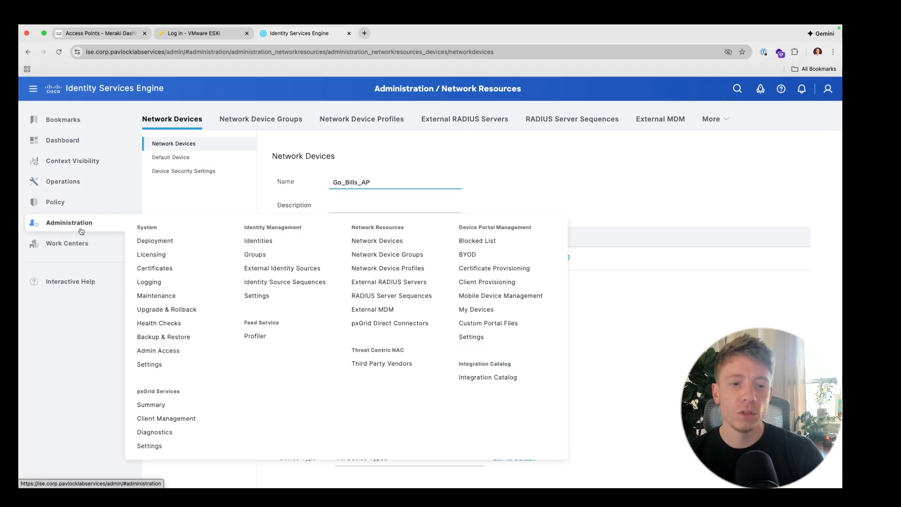
- Check identity store options and the CiscoISE join, then return to the Certificate Authentication Profile list
{"action": "left_click", "coordinate": [265, 269]}
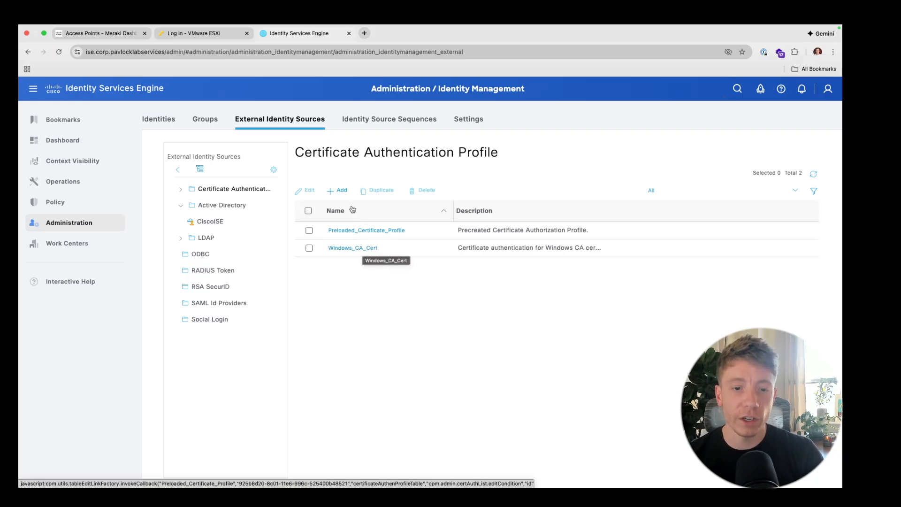
{"action": "left_click", "coordinate": [341, 192]}
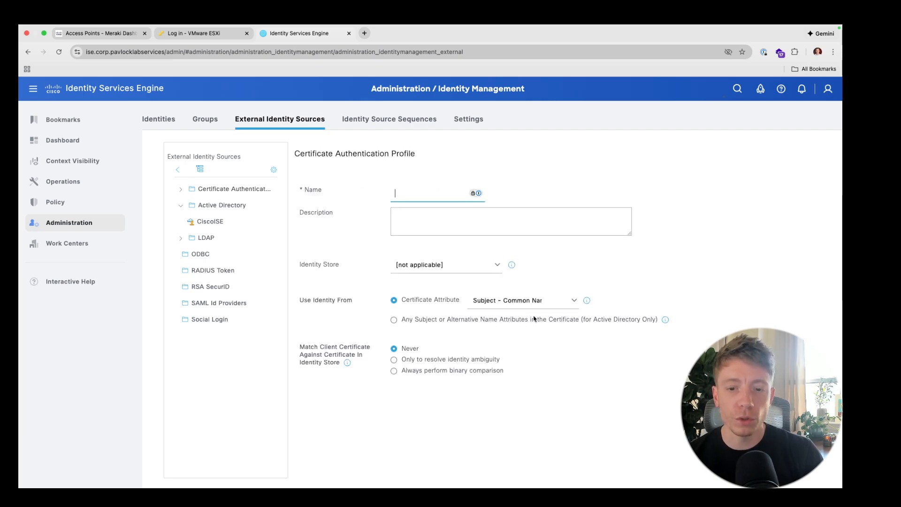
{"action": "left_click", "coordinate": [468, 271]}
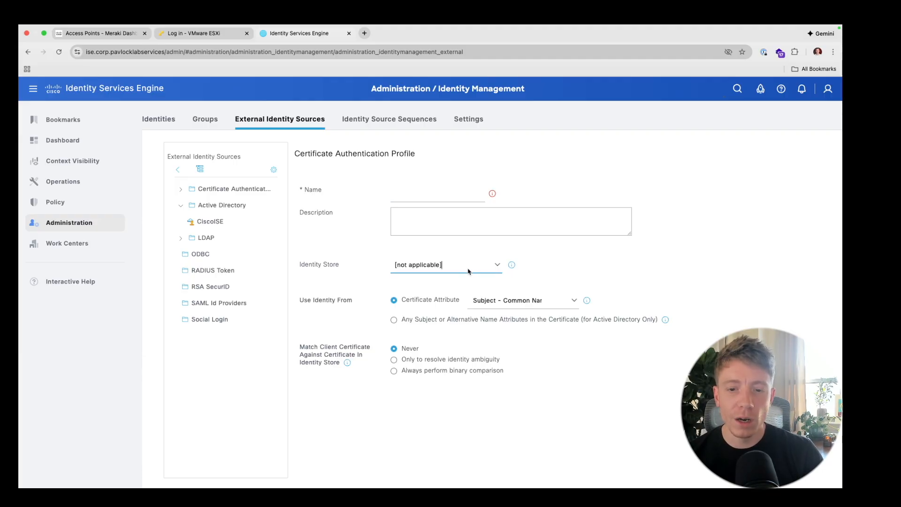
{"action": "left_click", "coordinate": [496, 266]}
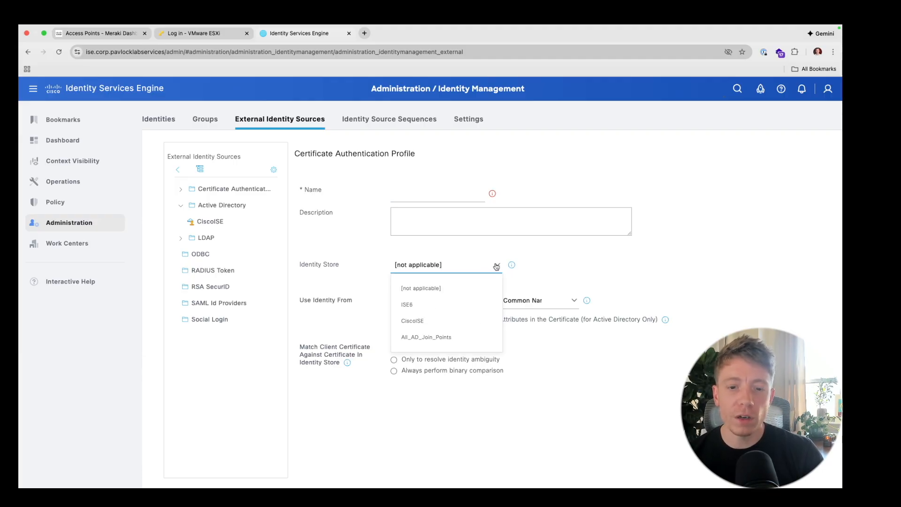
{"action": "left_click", "coordinate": [224, 223]}
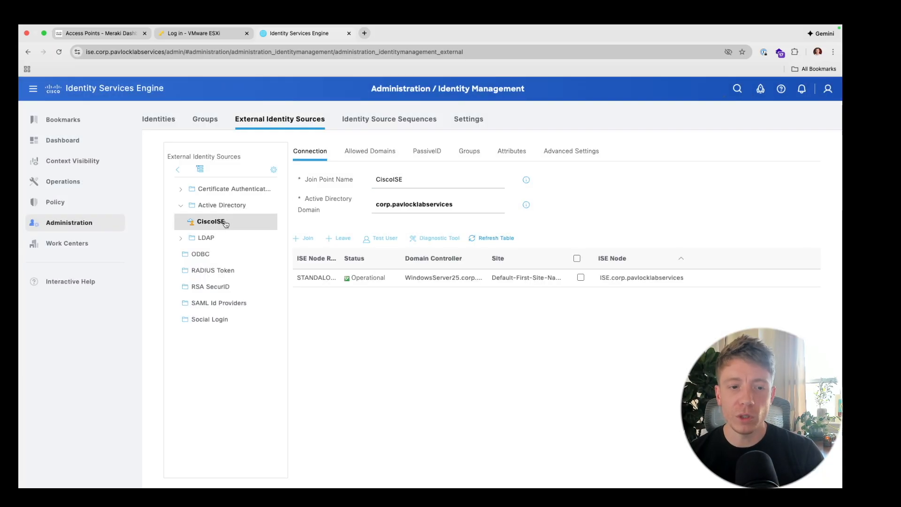
{"action": "left_click", "coordinate": [225, 192]}
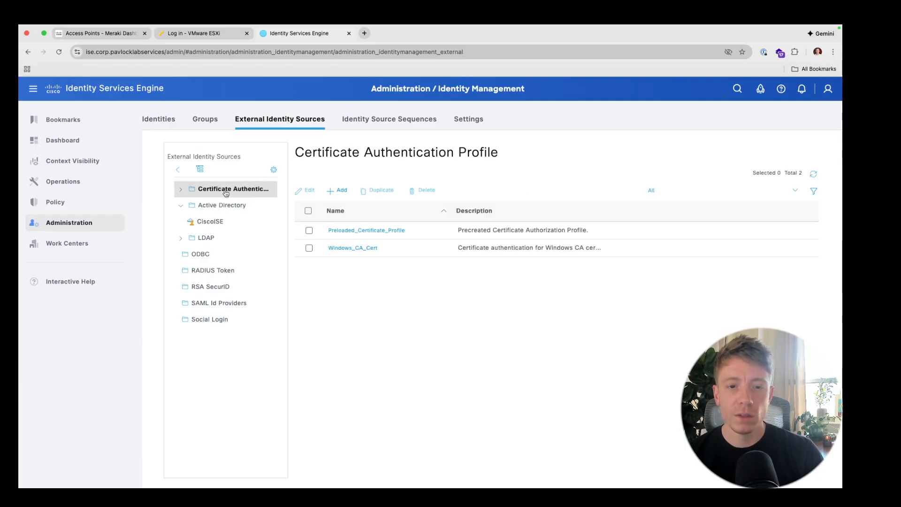
{"action": "left_click", "coordinate": [336, 193]}
{"action": "left_click", "coordinate": [495, 265]}
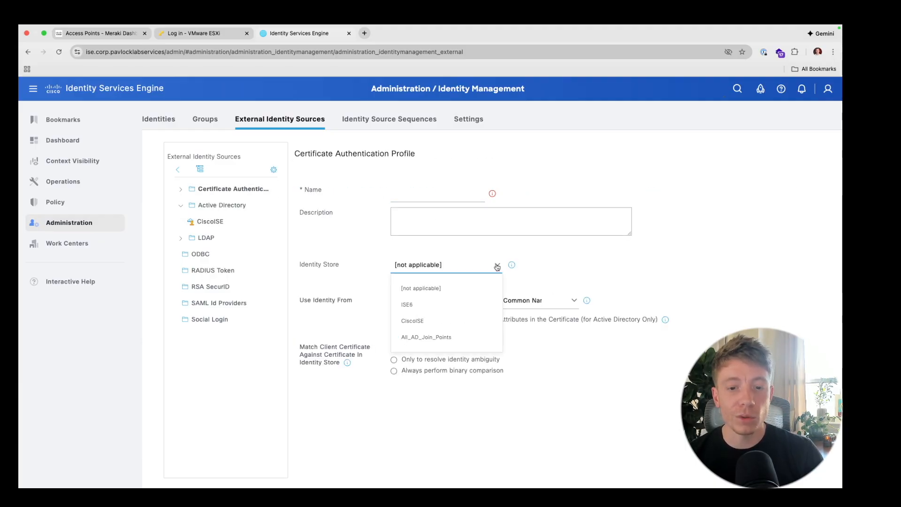
{"action": "left_click", "coordinate": [453, 320]}
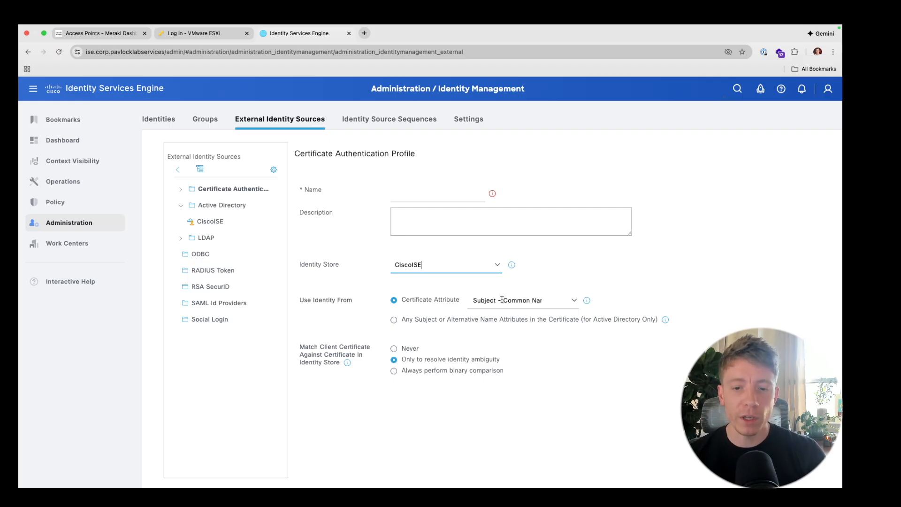
{"action": "left_click", "coordinate": [574, 301]}
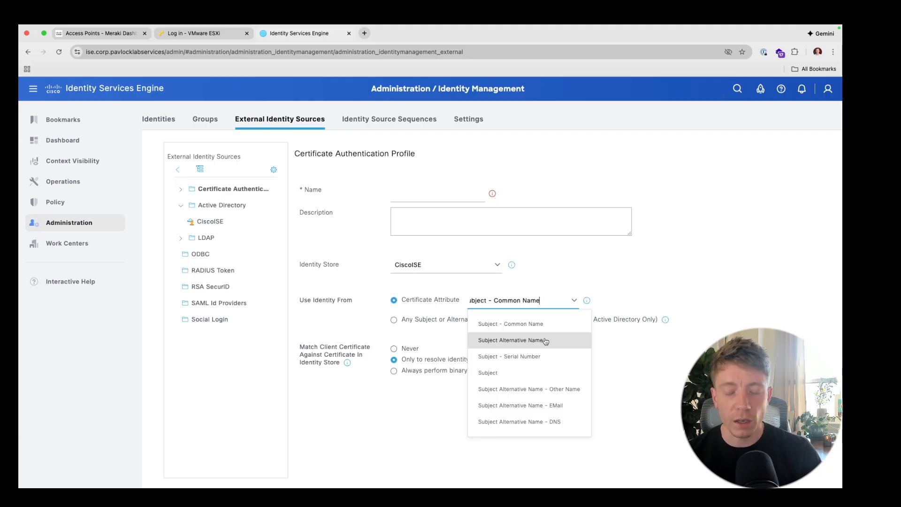
{"action": "left_click", "coordinate": [572, 246]}
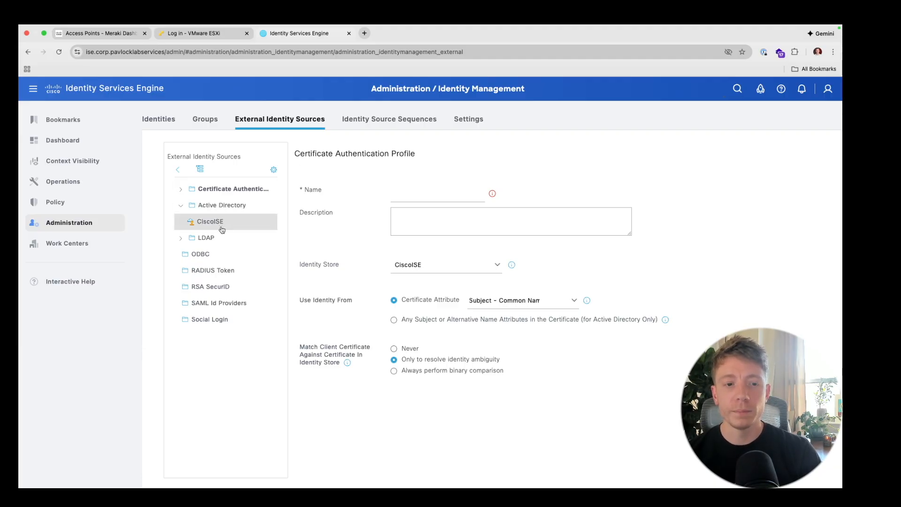
{"action": "left_click", "coordinate": [226, 189]}
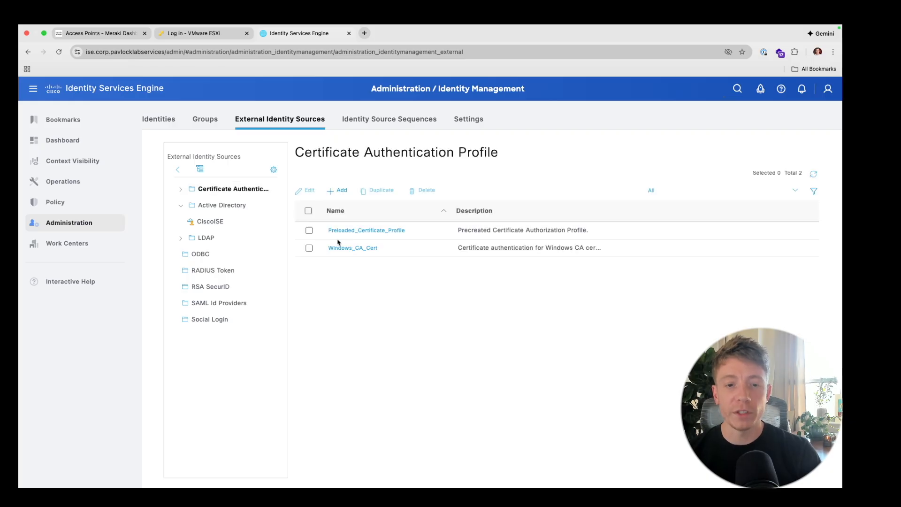
- Review Windows_CA_Cert, then discard changes and go to Policy Sets listing Meraki LAB and Default
{"action": "left_click", "coordinate": [359, 249]}
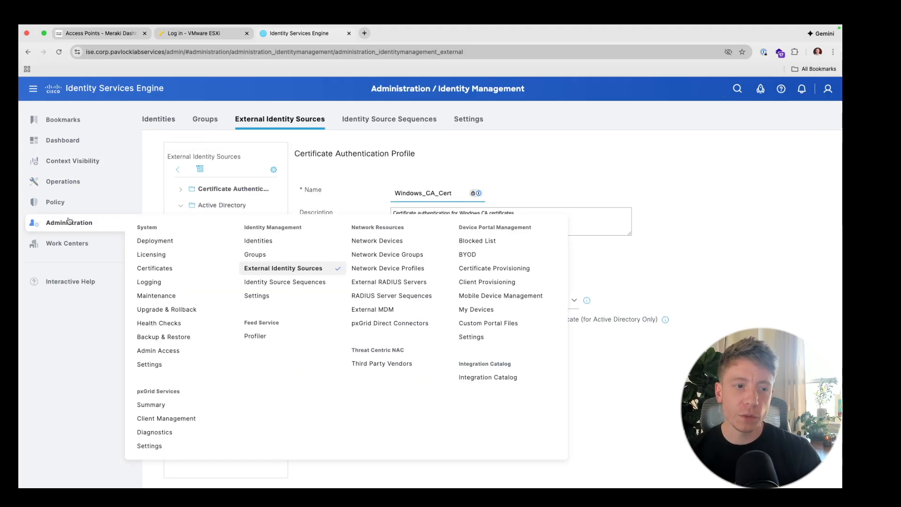
{"action": "mouse_move", "coordinate": [70, 202]}
{"action": "left_click", "coordinate": [150, 208]}
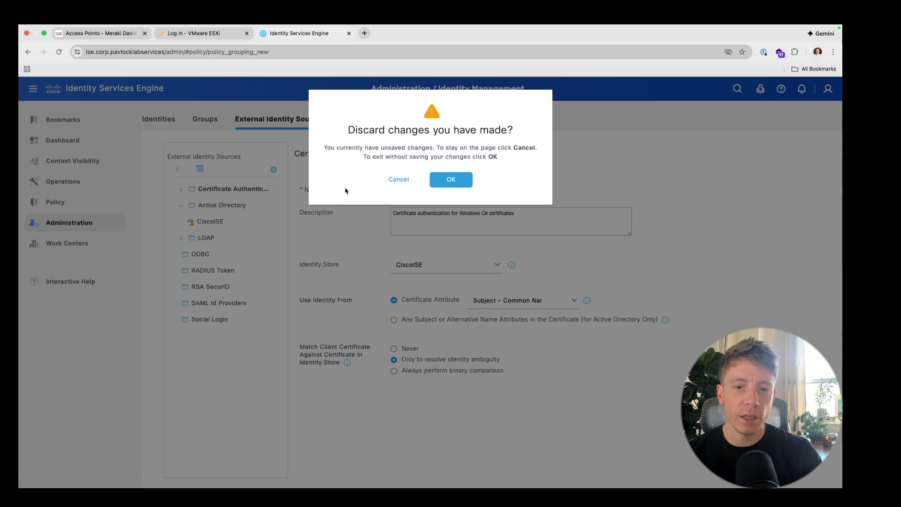
{"action": "left_click", "coordinate": [436, 179]}
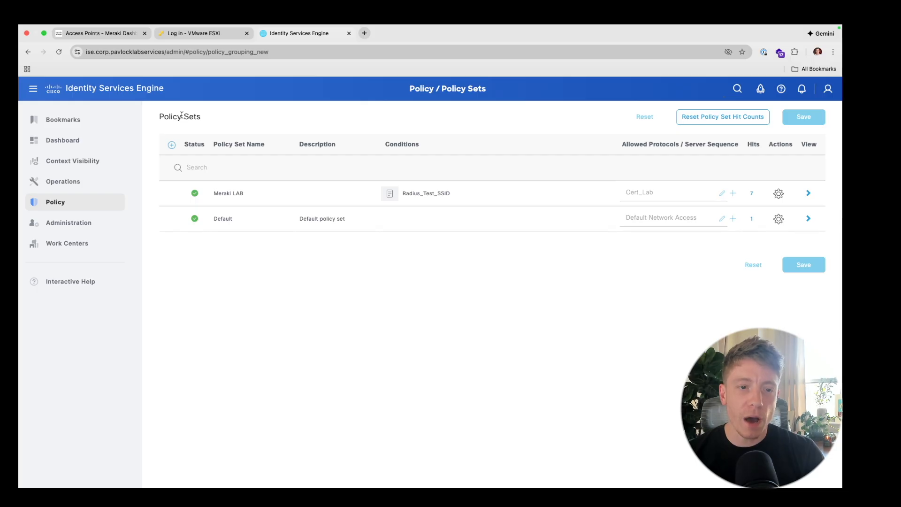
- Insert an unsaved New Policy Set 1 row above Meraki LAB in the Policy Sets table
{"action": "left_click", "coordinate": [171, 146]}
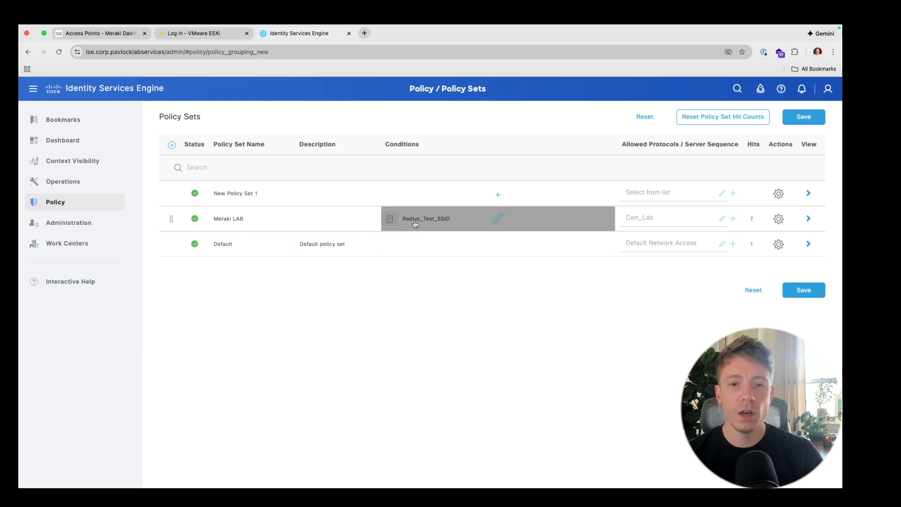
{"action": "left_click", "coordinate": [498, 220]}
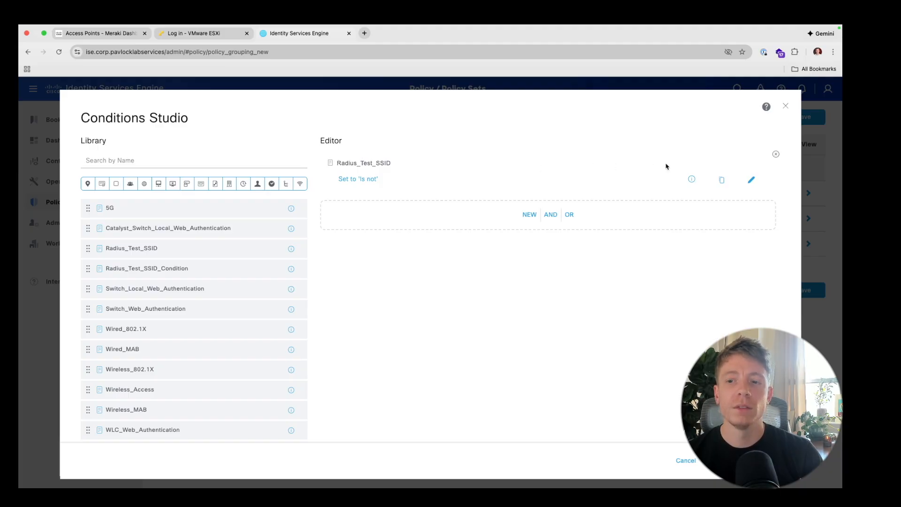
{"action": "left_click", "coordinate": [750, 182]}
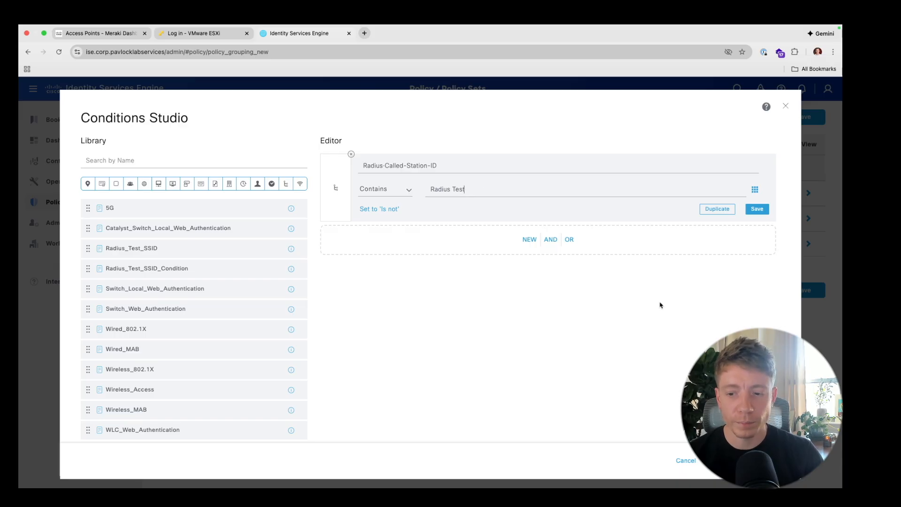
{"action": "left_click", "coordinate": [684, 460]}
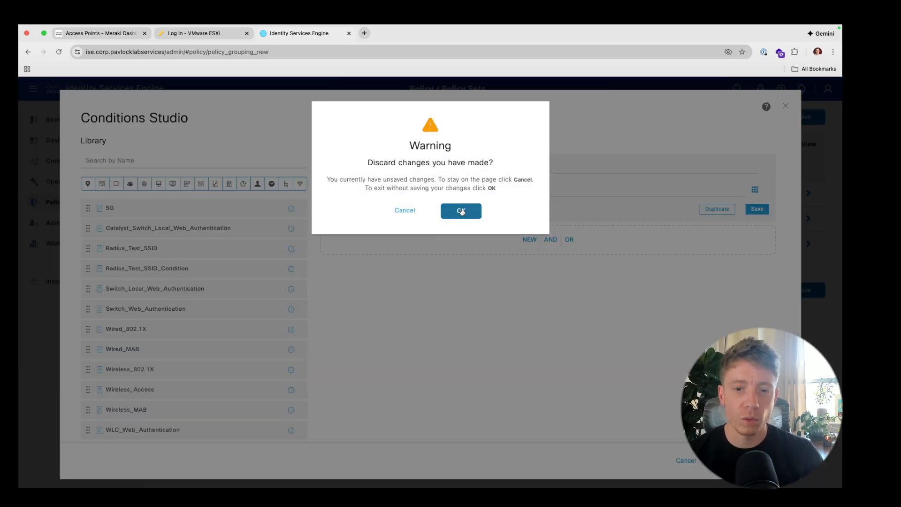
{"action": "left_click", "coordinate": [461, 212]}
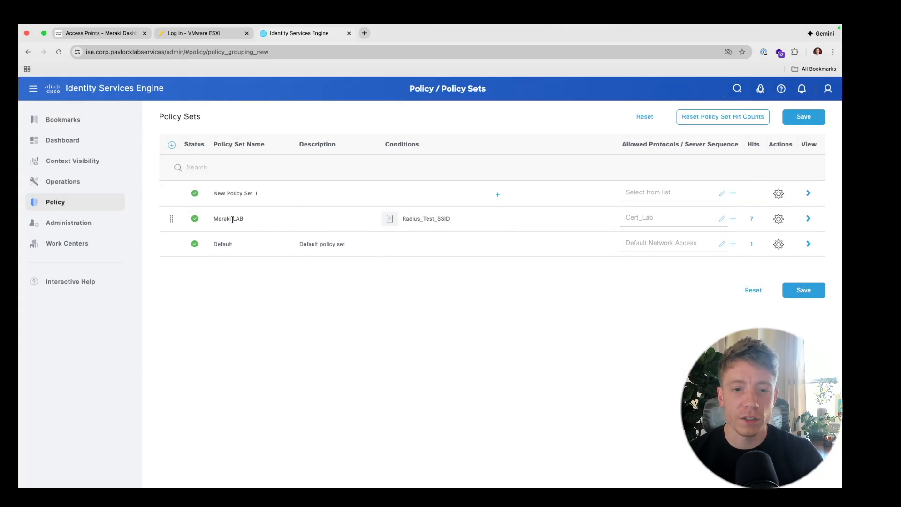
- Start a new allowed protocol from Meraki LAB's Allowed Protocols dropdown
{"action": "left_click", "coordinate": [723, 220]}
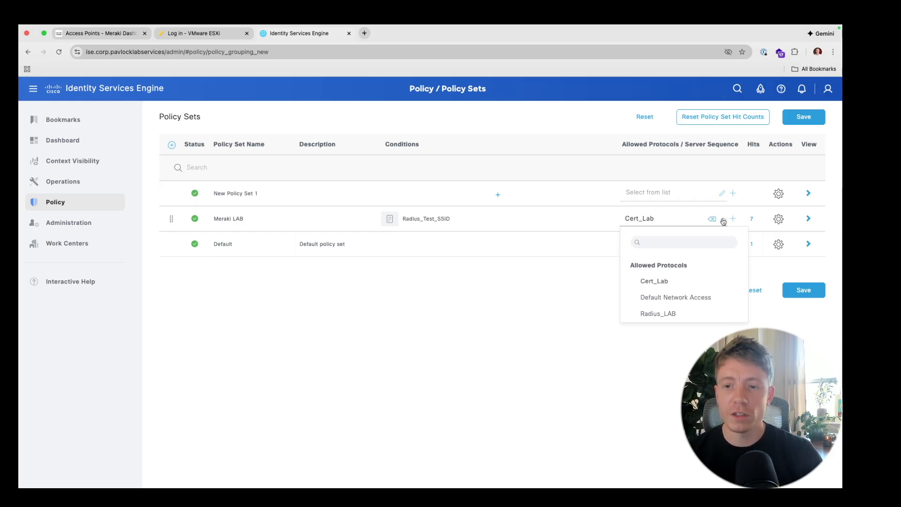
{"action": "left_click", "coordinate": [735, 219]}
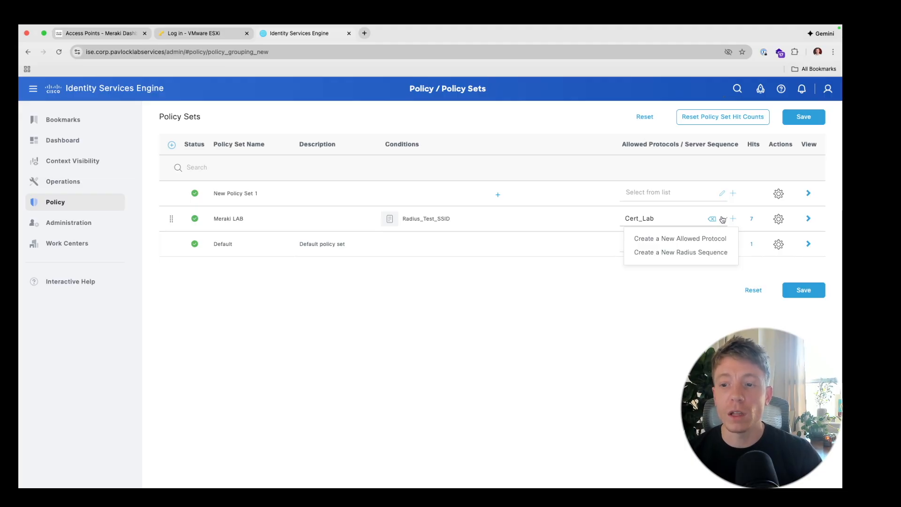
{"action": "left_click", "coordinate": [717, 238]}
- Enable Allow MS-CHAPv2 and expand Allow PEAP to show EAP-MS-CHAPv2 and EAP-TLS inner methods
{"action": "left_click", "coordinate": [263, 311]}
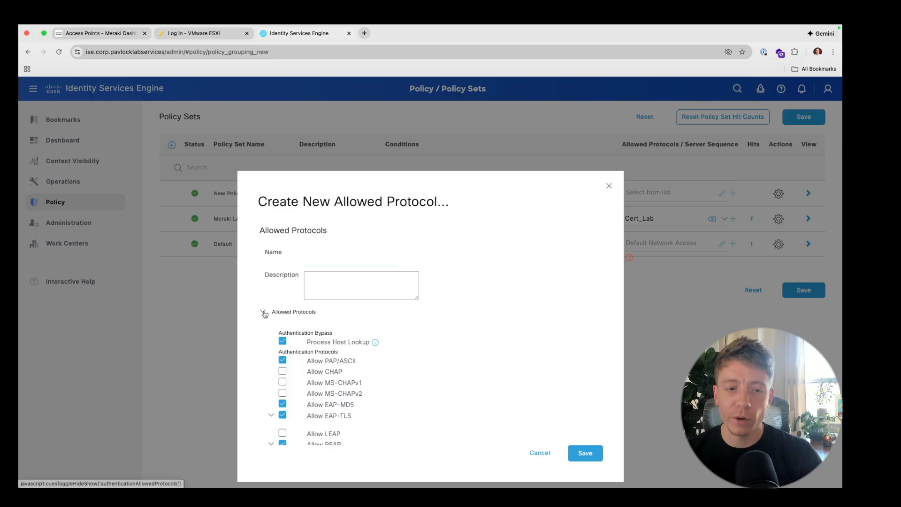
{"action": "scroll", "coordinate": [265, 312], "scroll_direction": "down", "scroll_amount": 3}
{"action": "scroll", "coordinate": [264, 314], "scroll_direction": "up", "scroll_amount": 3}
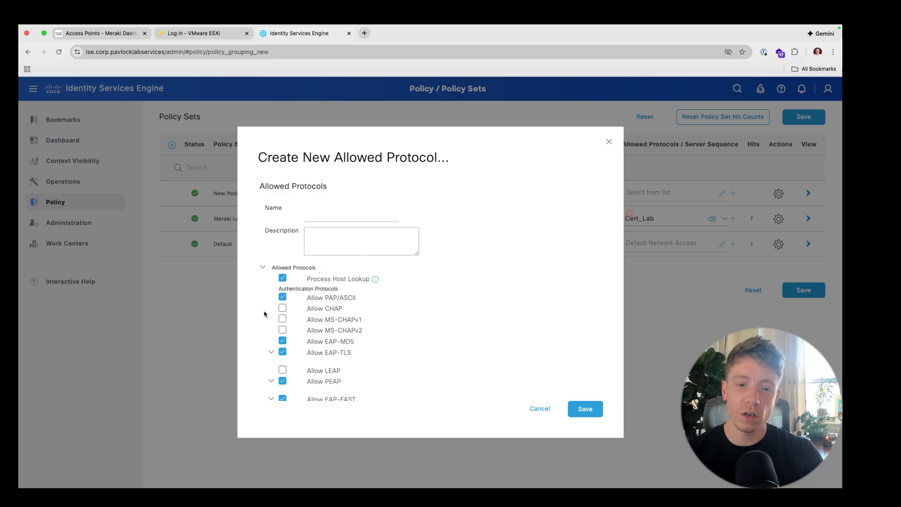
{"action": "left_click", "coordinate": [283, 330]}
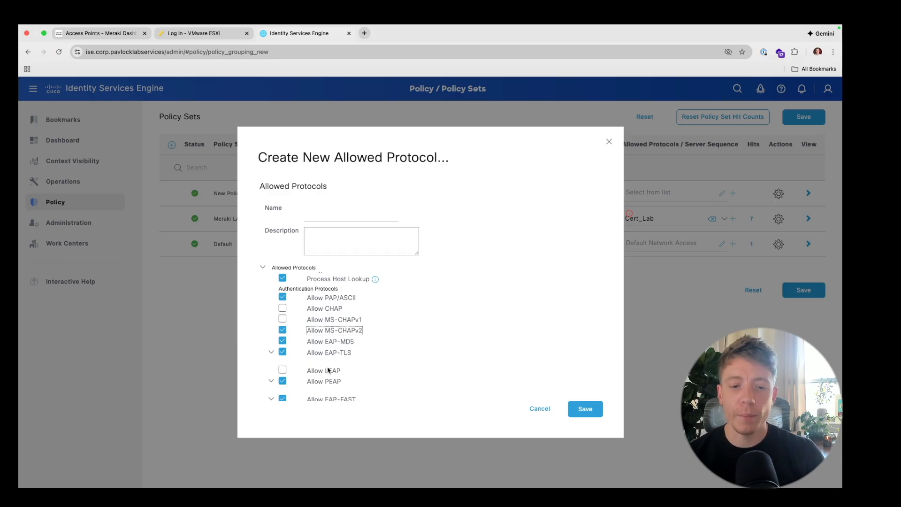
{"action": "left_click", "coordinate": [271, 381]}
{"action": "scroll", "coordinate": [271, 384], "scroll_direction": "down", "scroll_amount": 2}
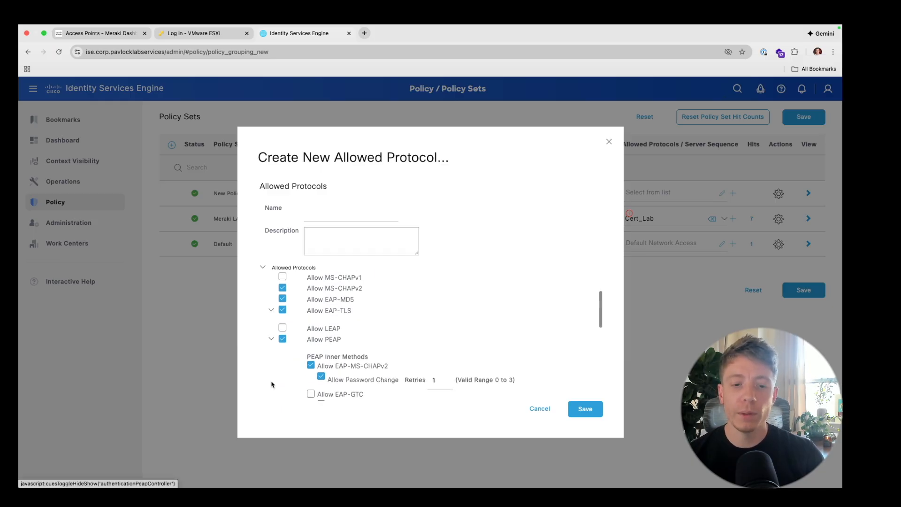
{"action": "scroll", "coordinate": [271, 384], "scroll_direction": "down", "scroll_amount": 1}
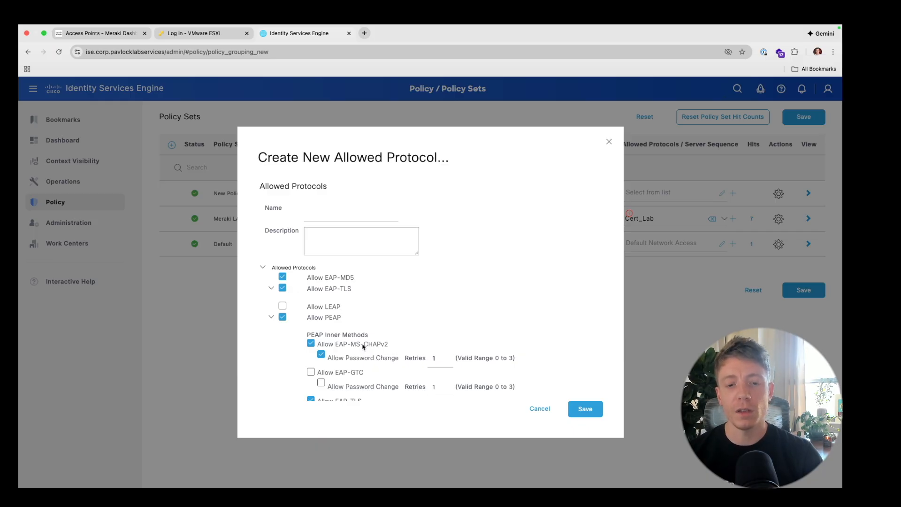
{"action": "scroll", "coordinate": [363, 346], "scroll_direction": "down", "scroll_amount": 3}
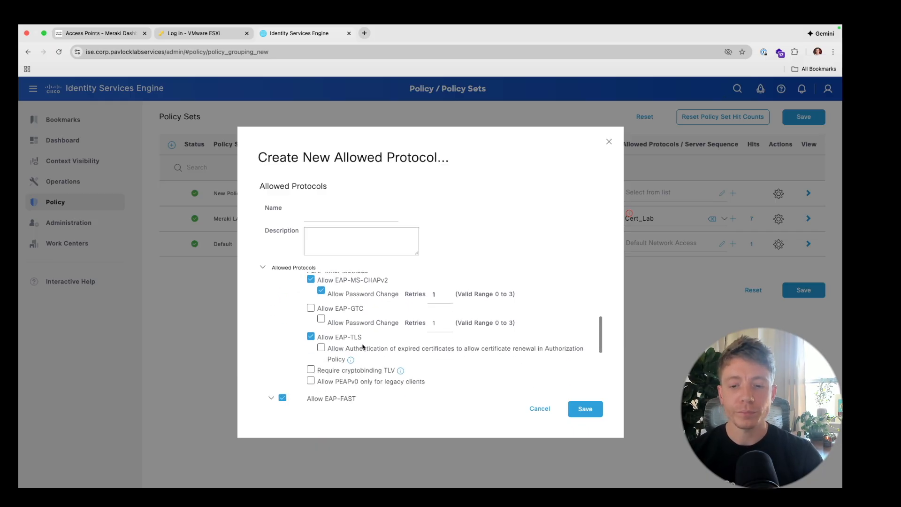
{"action": "scroll", "coordinate": [363, 346], "scroll_direction": "up", "scroll_amount": 1}
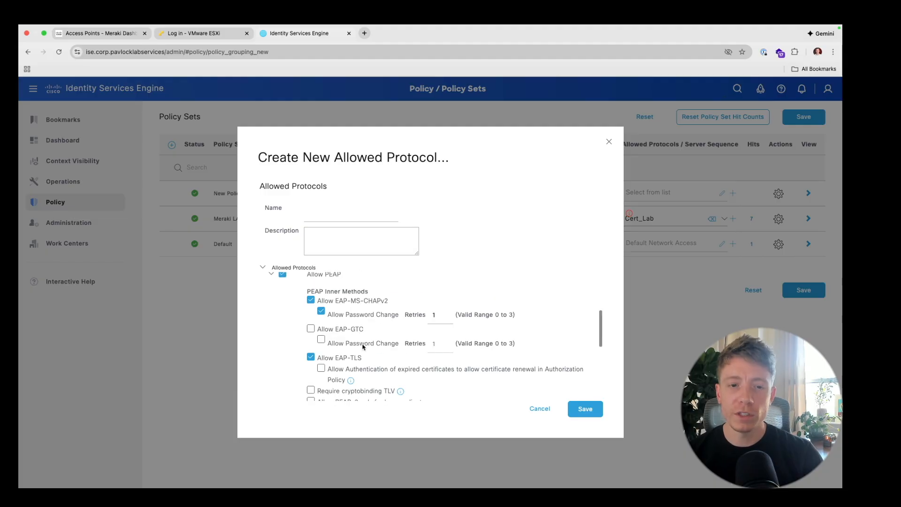
- Close the unnamed allowed protocol dialog and reselect Cert_Lab for Meraki LAB
{"action": "left_click", "coordinate": [609, 143]}
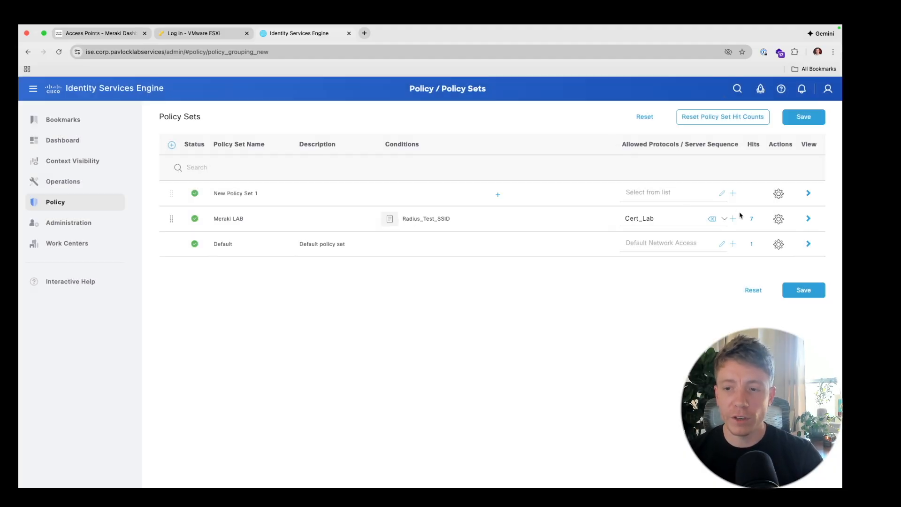
{"action": "left_click", "coordinate": [723, 219]}
{"action": "left_click", "coordinate": [689, 281]}
{"action": "left_click", "coordinate": [733, 219]}
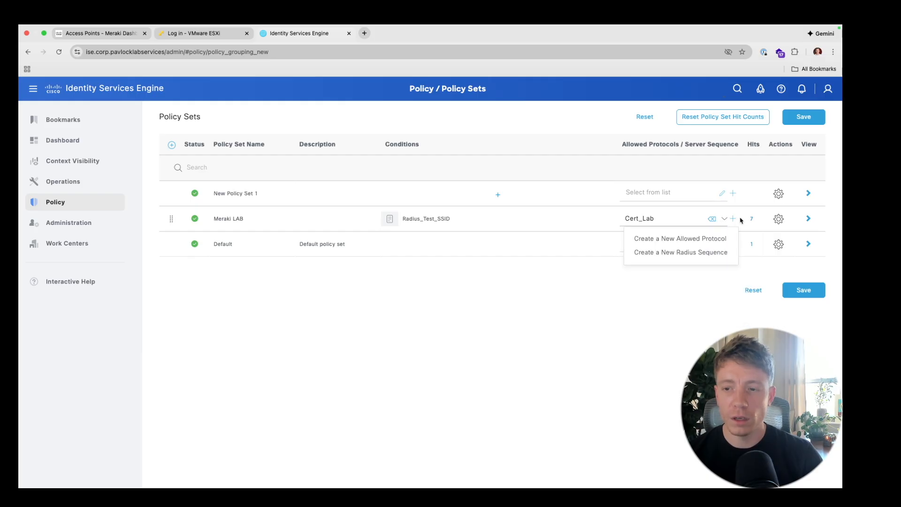
{"action": "left_click", "coordinate": [721, 306]}
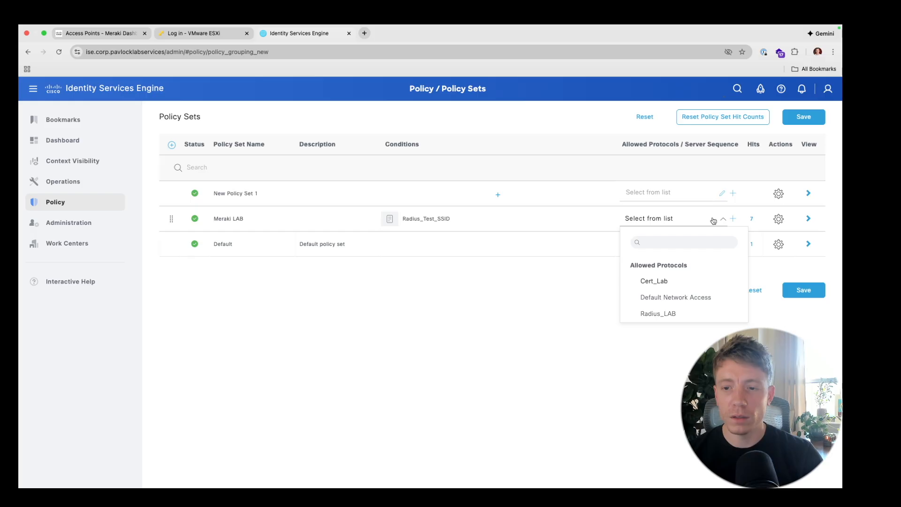
{"action": "left_click", "coordinate": [674, 284]}
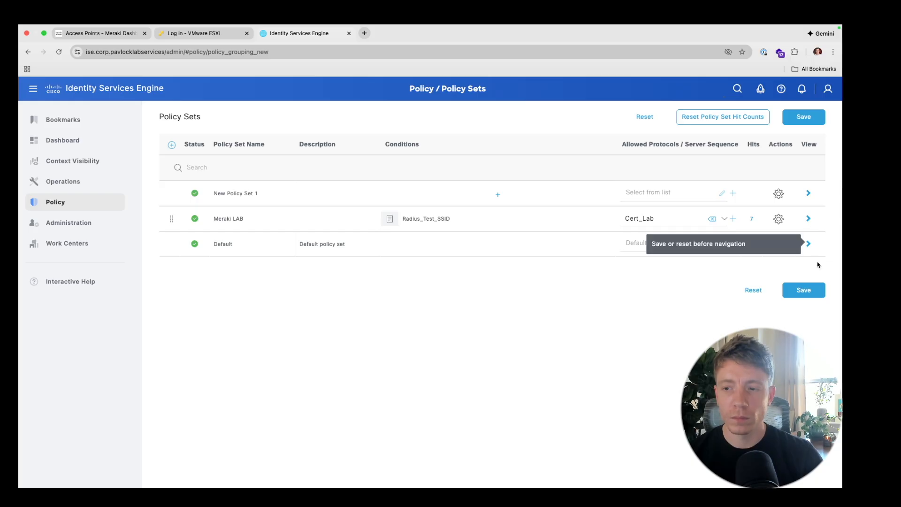
- Reset the Policy Sets list to discard the unsaved policy set changes
{"action": "left_click", "coordinate": [194, 218]}
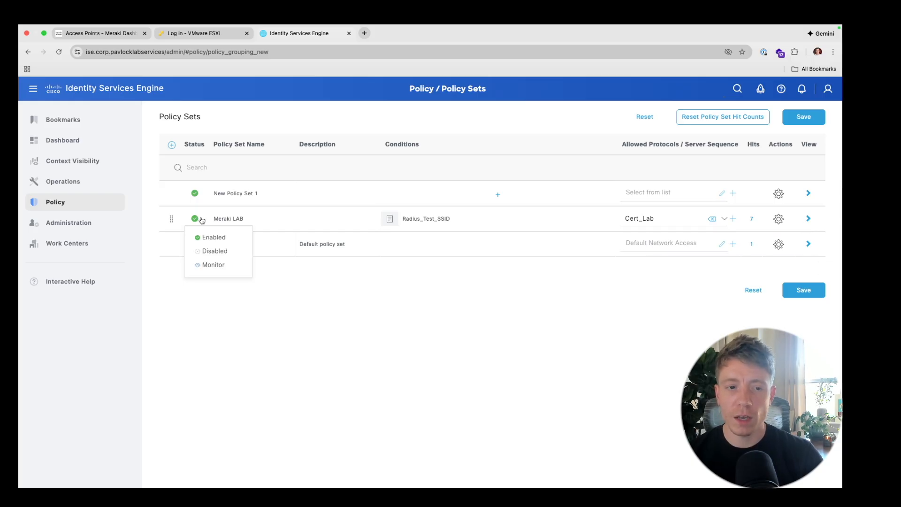
{"action": "left_click", "coordinate": [808, 218]}
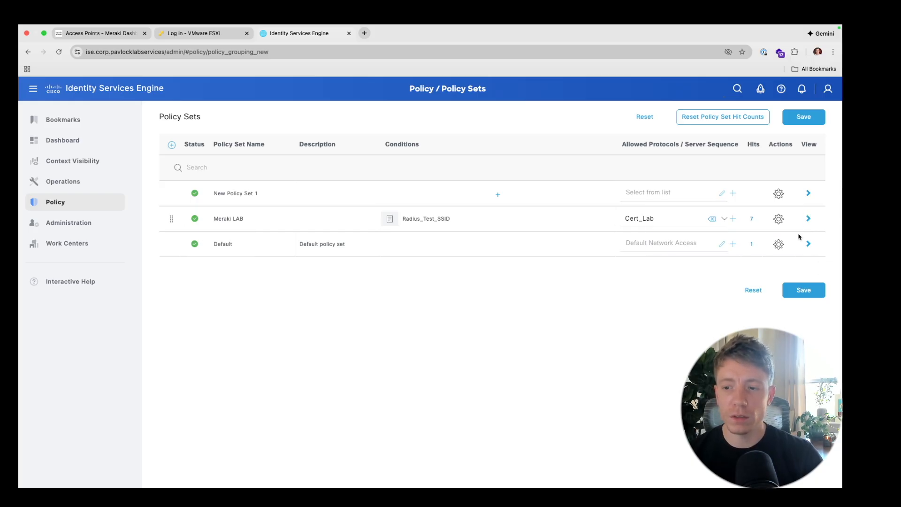
{"action": "left_click", "coordinate": [751, 297]}
- Confirm discarding the changes and open the Meraki LAB policy set's detail page
{"action": "left_click", "coordinate": [452, 178]}
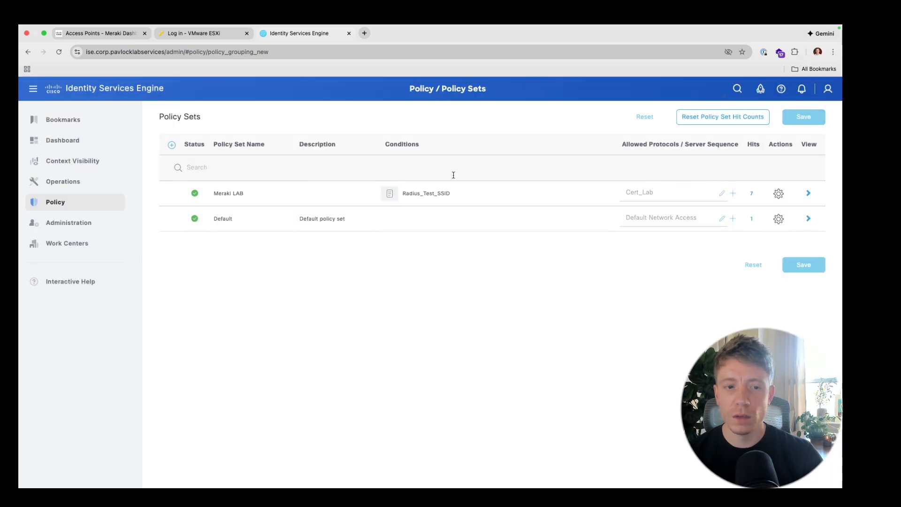
{"action": "left_click", "coordinate": [722, 194]}
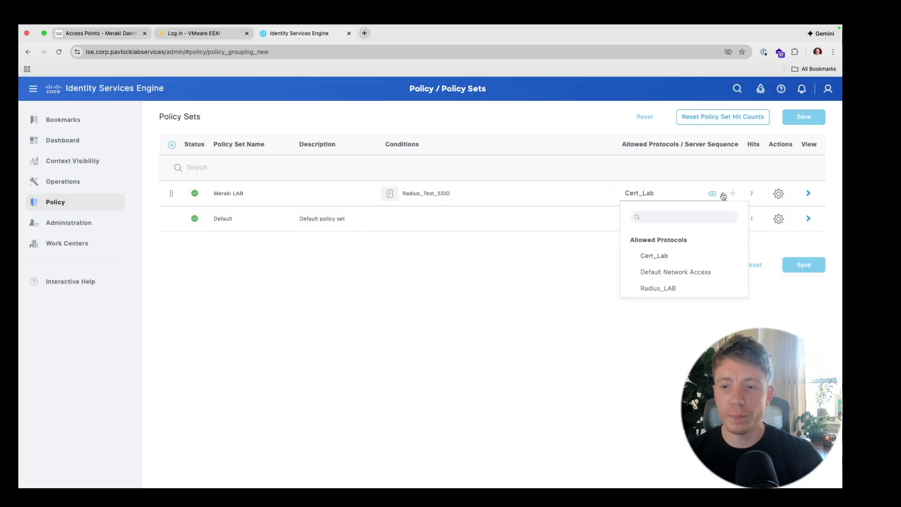
{"action": "left_click", "coordinate": [808, 193]}
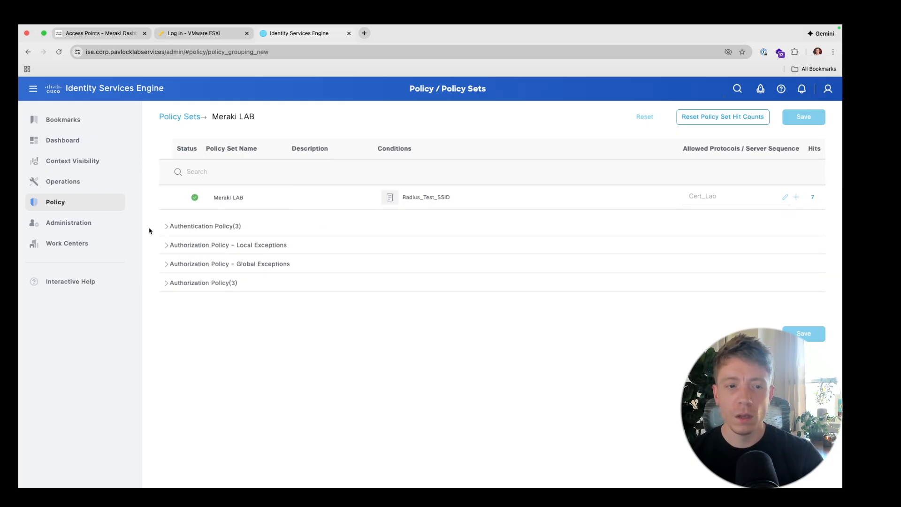
- Check that Certificate-Authentication matches EAP-TLS and uses Windows_CA_Cert, AD-Username-Password-Auth uses CiscoISE
{"action": "left_click", "coordinate": [168, 228]}
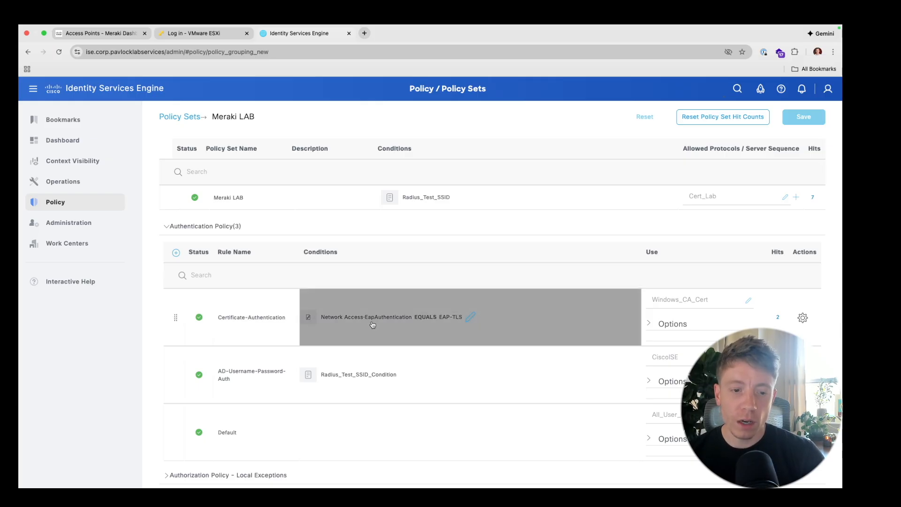
{"action": "left_click", "coordinate": [471, 318]}
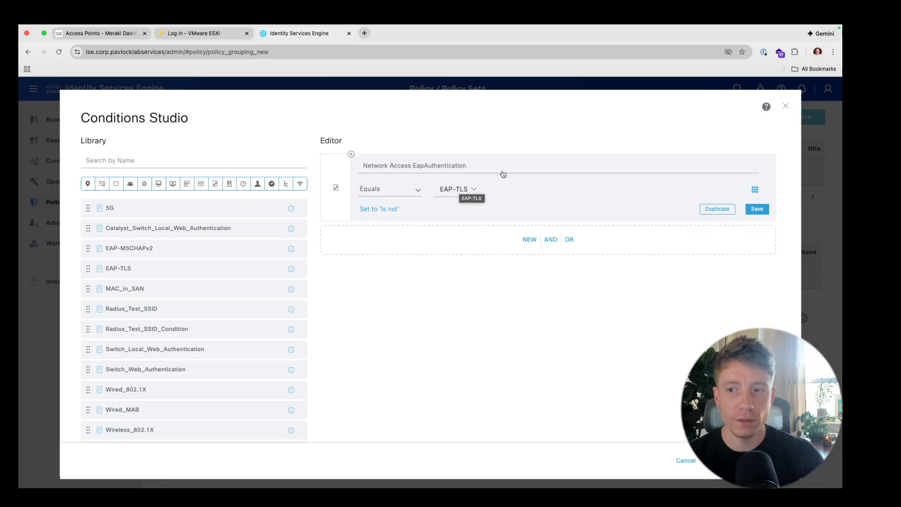
{"action": "left_click", "coordinate": [786, 105]}
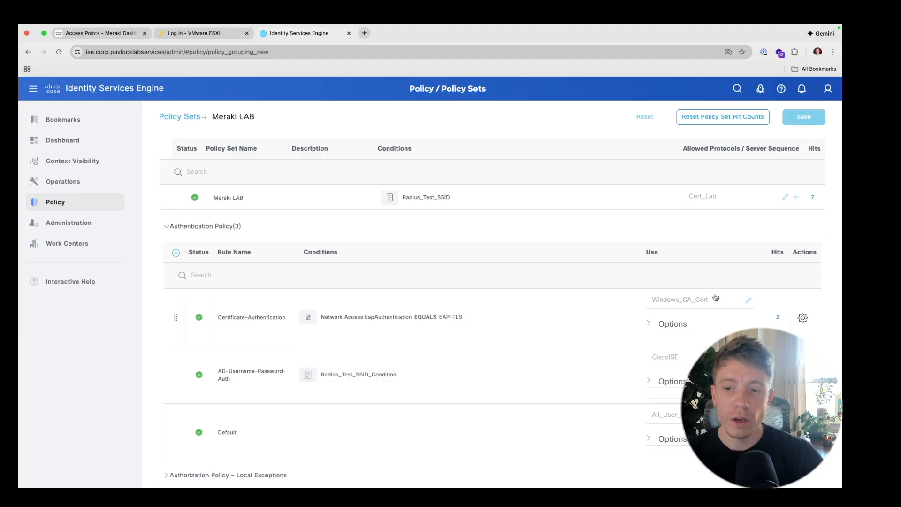
{"action": "left_click", "coordinate": [749, 303]}
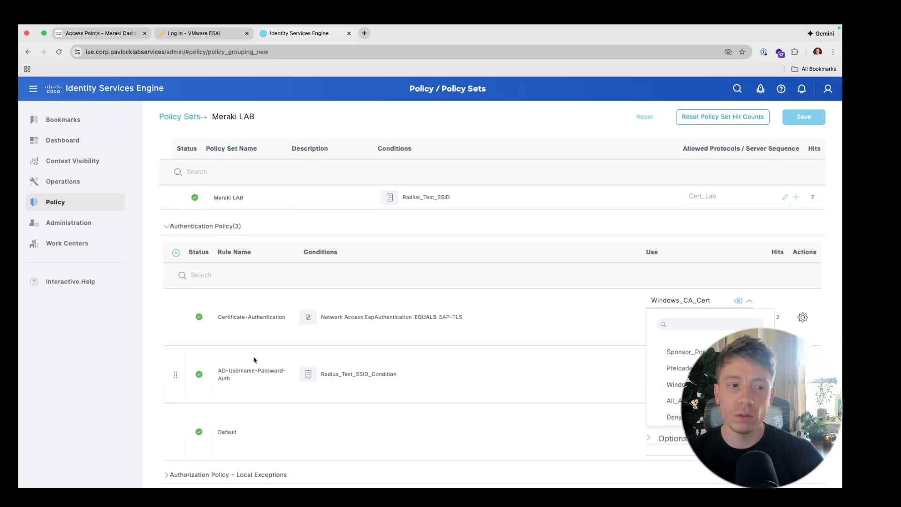
{"action": "mouse_move", "coordinate": [78, 228]}
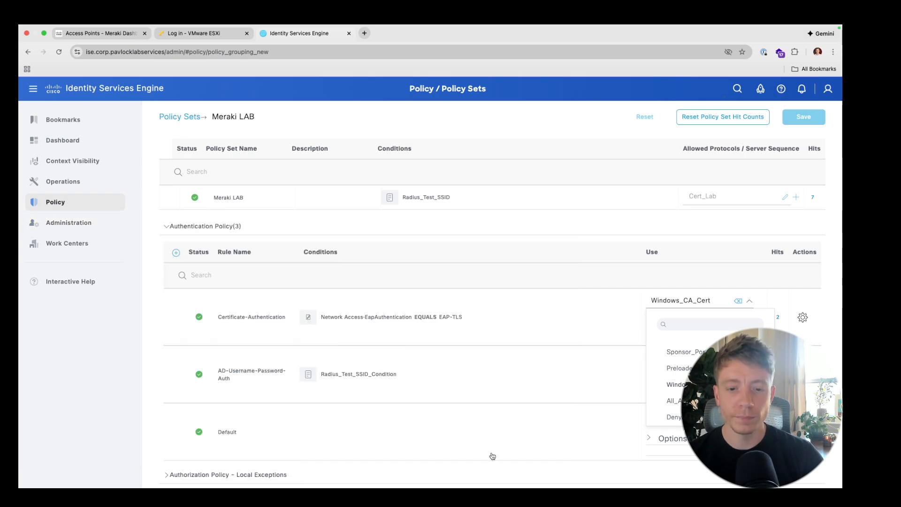
{"action": "left_click", "coordinate": [749, 301]}
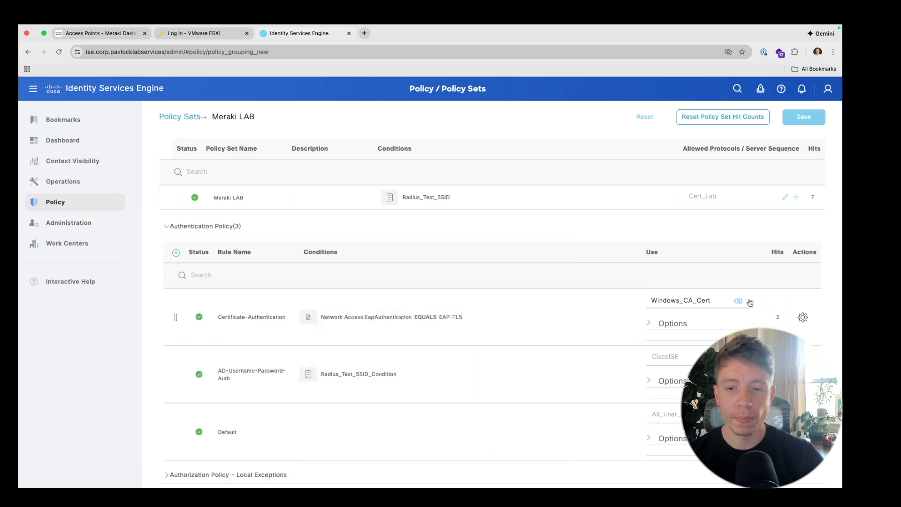
{"action": "scroll", "coordinate": [784, 319], "scroll_direction": "down", "scroll_amount": 3}
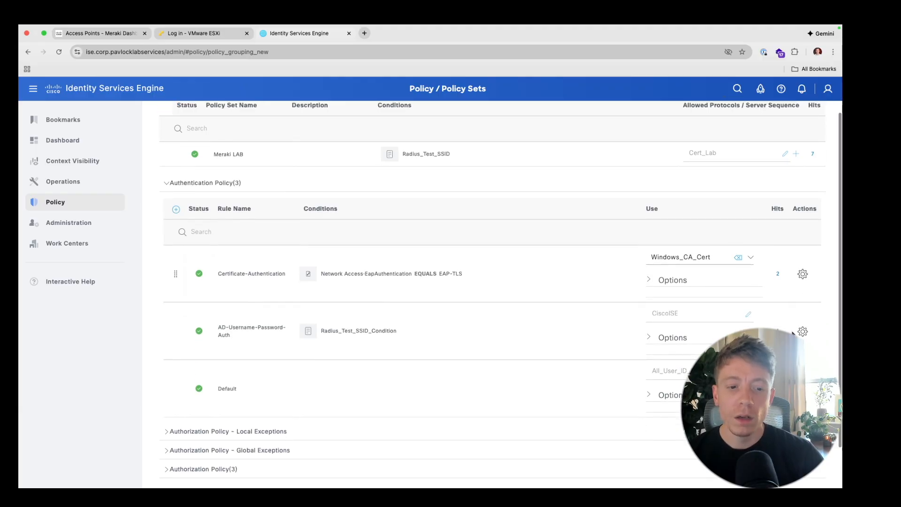
{"action": "scroll", "coordinate": [793, 333], "scroll_direction": "down", "scroll_amount": 2}
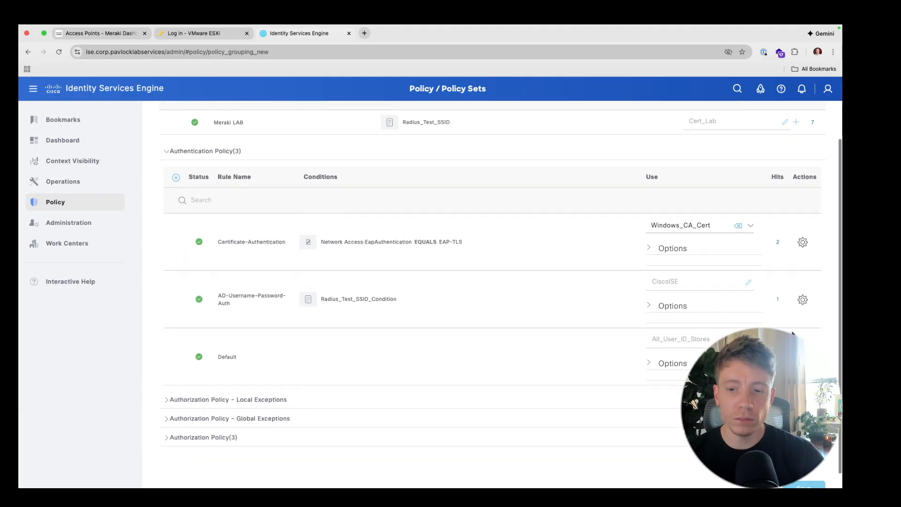
{"action": "scroll", "coordinate": [792, 333], "scroll_direction": "down", "scroll_amount": 2}
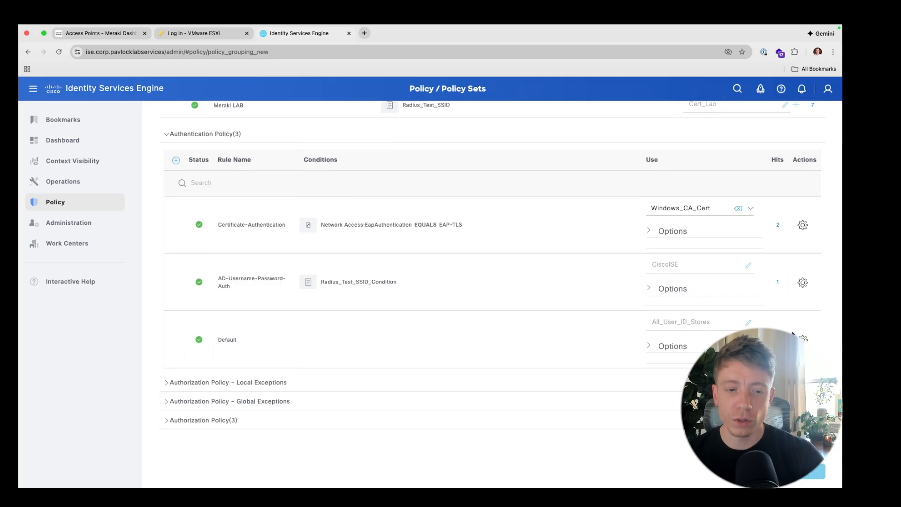
- Expand Meraki LAB's authorization rules and inspect Permit-Certificate-Users' AuthenticationPassed AND EAP-TLS condition
{"action": "left_click", "coordinate": [168, 421]}
{"action": "scroll", "coordinate": [281, 336], "scroll_direction": "down", "scroll_amount": 5}
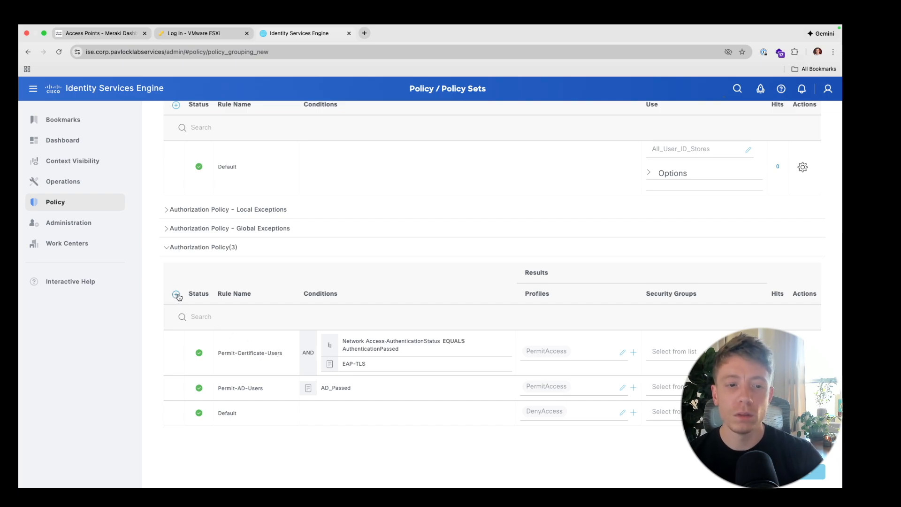
{"action": "left_click", "coordinate": [407, 353]}
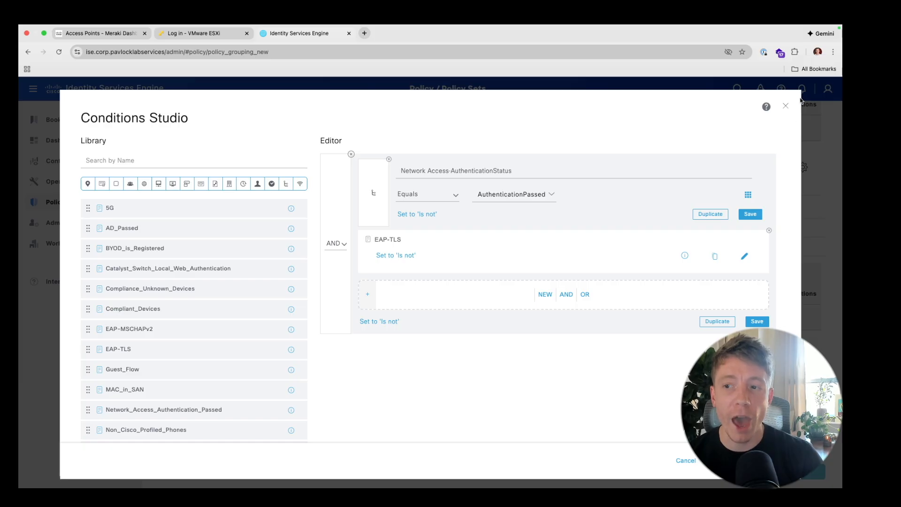
{"action": "left_click", "coordinate": [786, 105]}
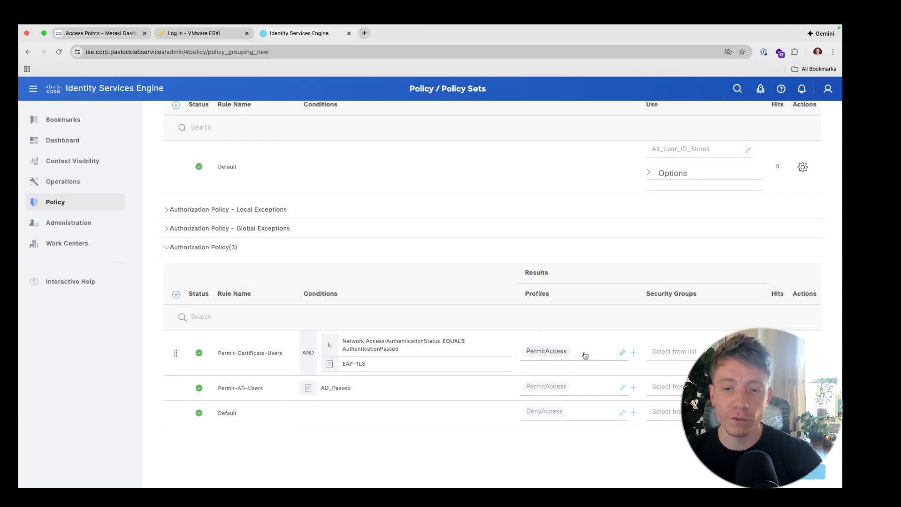
- Discard the new authorization profile form, leaving Permit-Certificate-Users on PermitAccess
{"action": "left_click", "coordinate": [623, 353]}
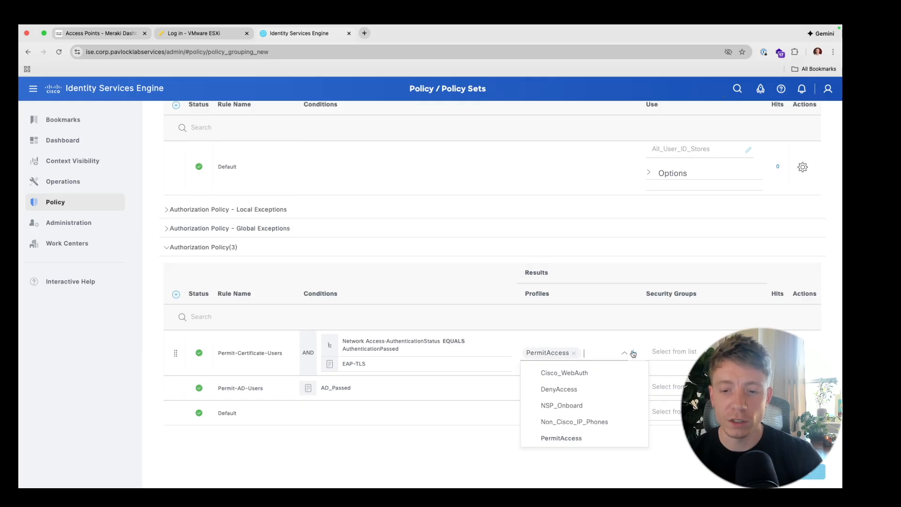
{"action": "left_click", "coordinate": [632, 353]}
{"action": "left_click", "coordinate": [607, 377]}
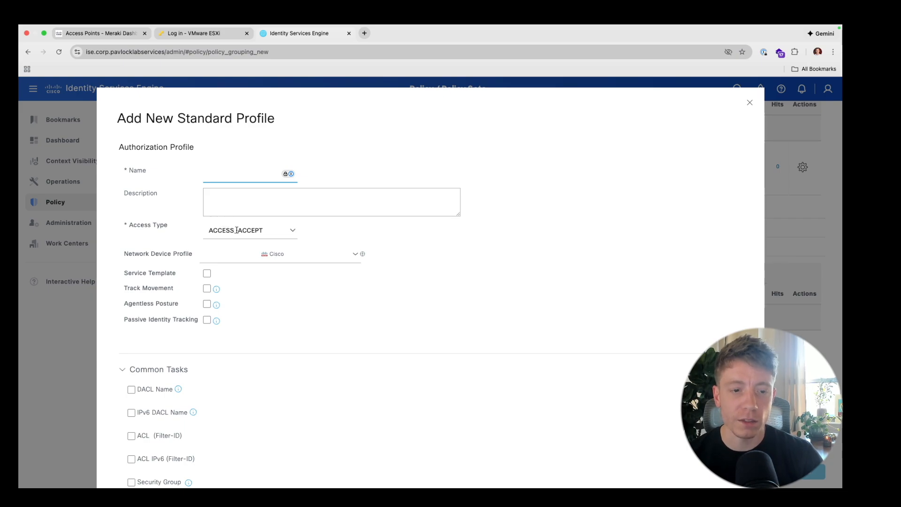
{"action": "left_click", "coordinate": [750, 103]}
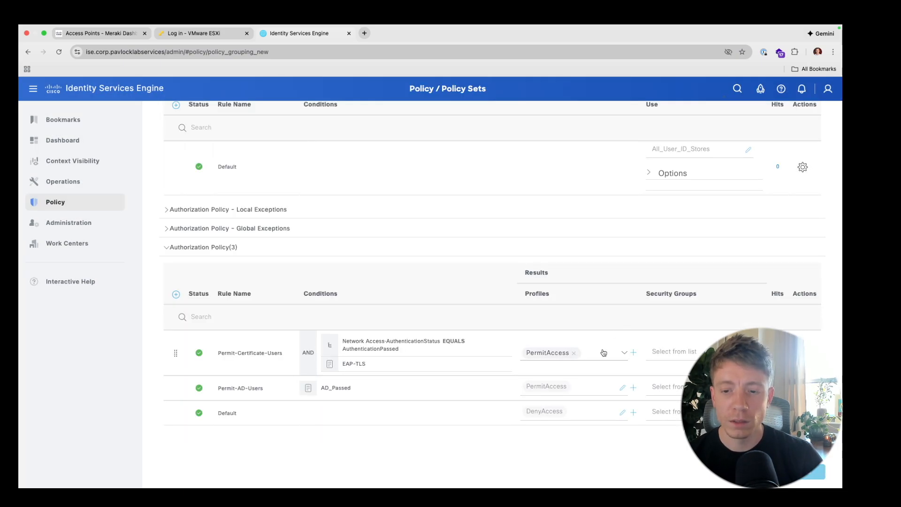
{"action": "left_click", "coordinate": [625, 354]}
{"action": "left_click", "coordinate": [626, 353]}
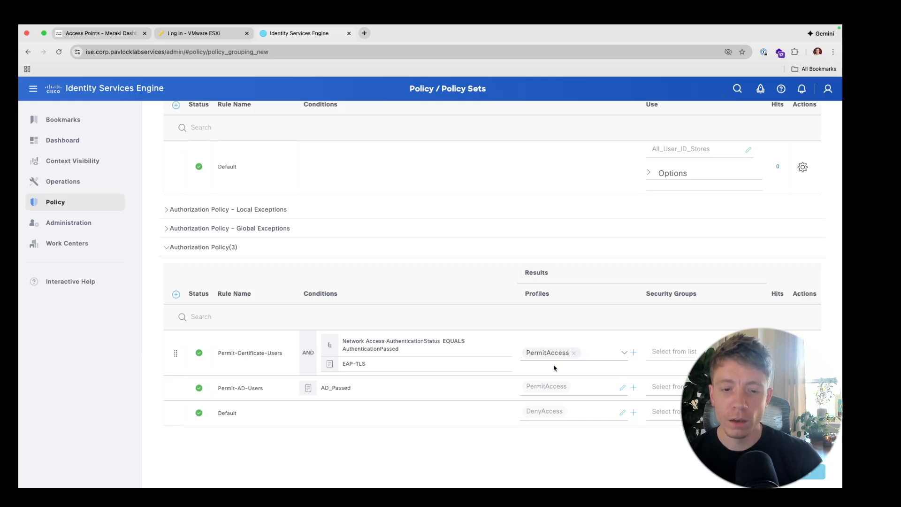
{"action": "scroll", "coordinate": [650, 447], "scroll_direction": "down", "scroll_amount": 1}
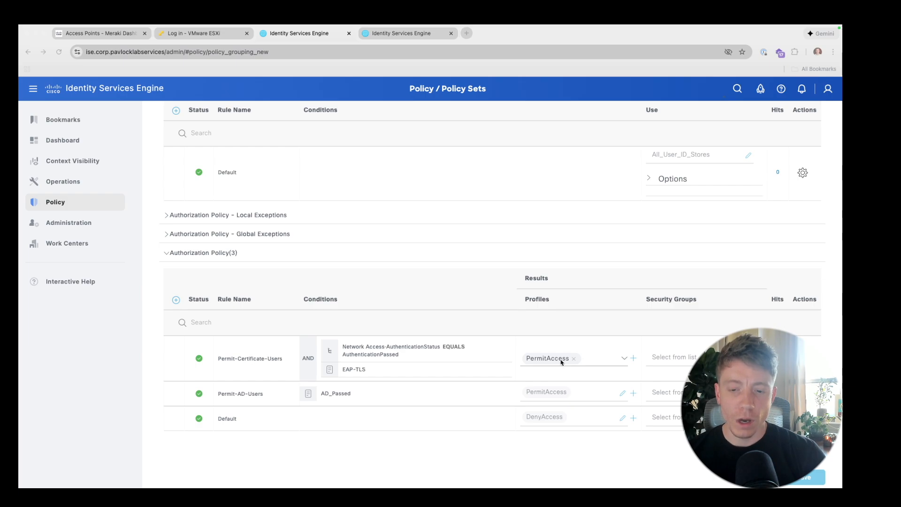
- Go to Work Centers > Network Access > Policy Elements > Results > Authorization Profiles
{"action": "left_click", "coordinate": [66, 243]}
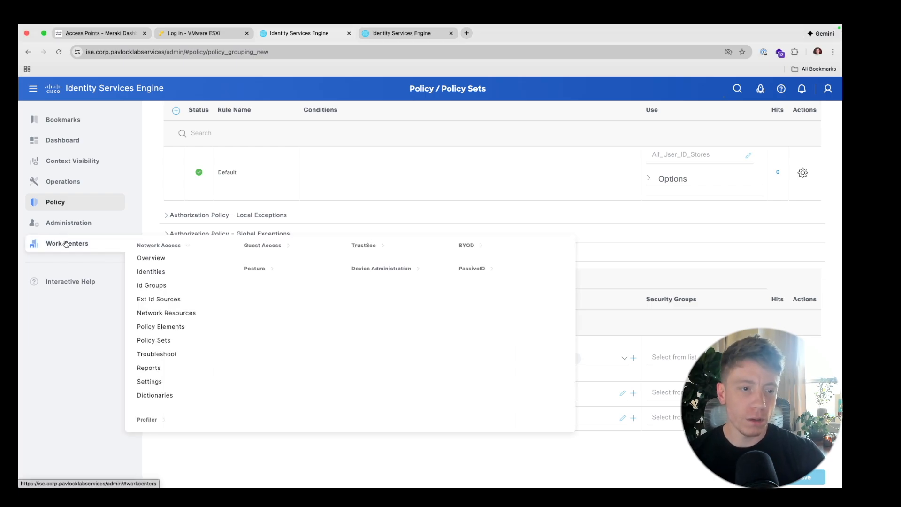
{"action": "mouse_move", "coordinate": [66, 223]}
{"action": "mouse_move", "coordinate": [66, 244]}
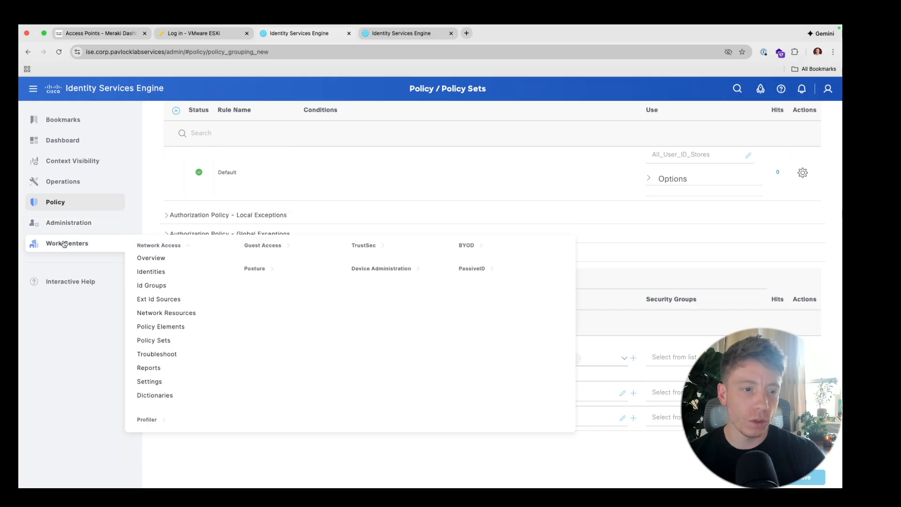
{"action": "left_click", "coordinate": [153, 341]}
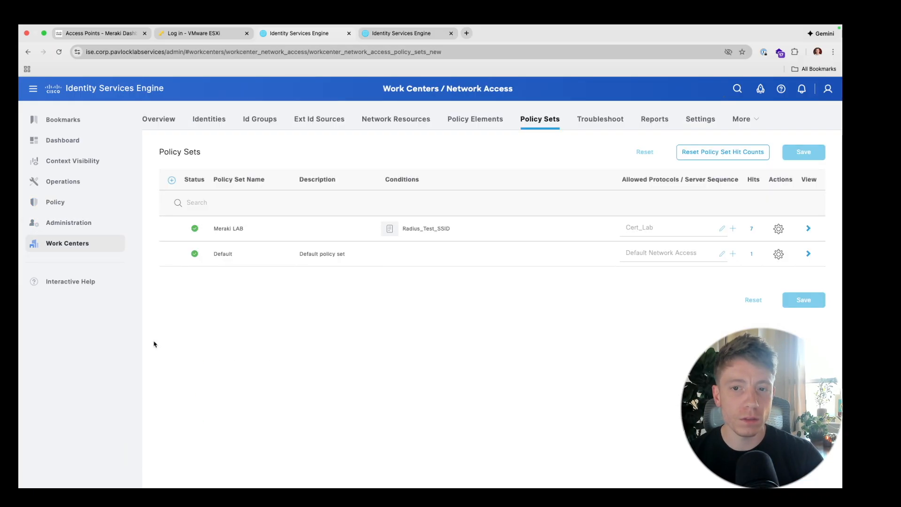
{"action": "left_click", "coordinate": [482, 124]}
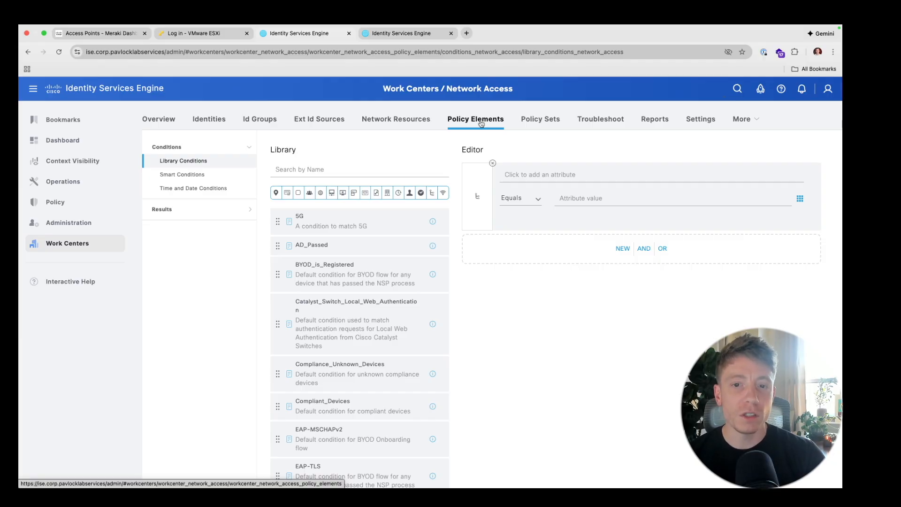
{"action": "left_click", "coordinate": [221, 209]}
{"action": "left_click", "coordinate": [214, 196]}
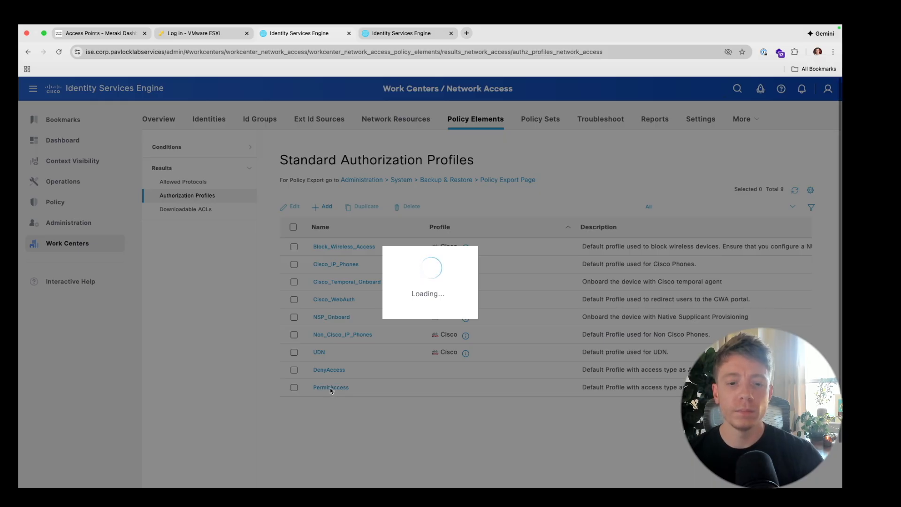
{"action": "scroll", "coordinate": [330, 391], "scroll_direction": "down", "scroll_amount": 1}
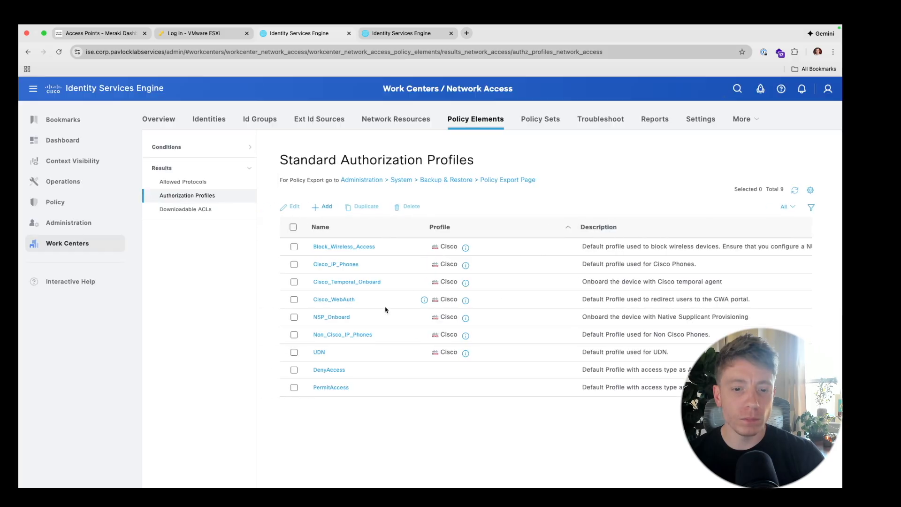
- Inspect the reserved PermitAccess (ACCESS_ACCEPT) profile, which cannot be edited
{"action": "left_click", "coordinate": [330, 388]}
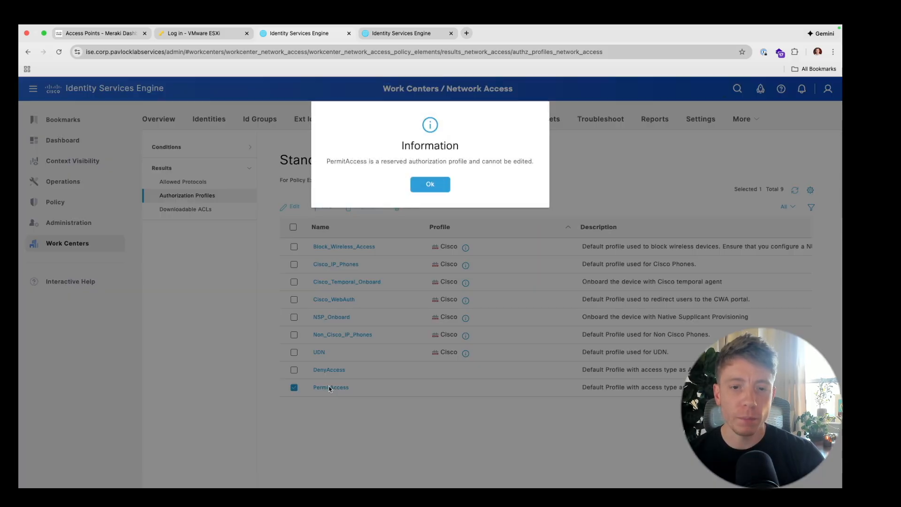
{"action": "left_click", "coordinate": [431, 186]}
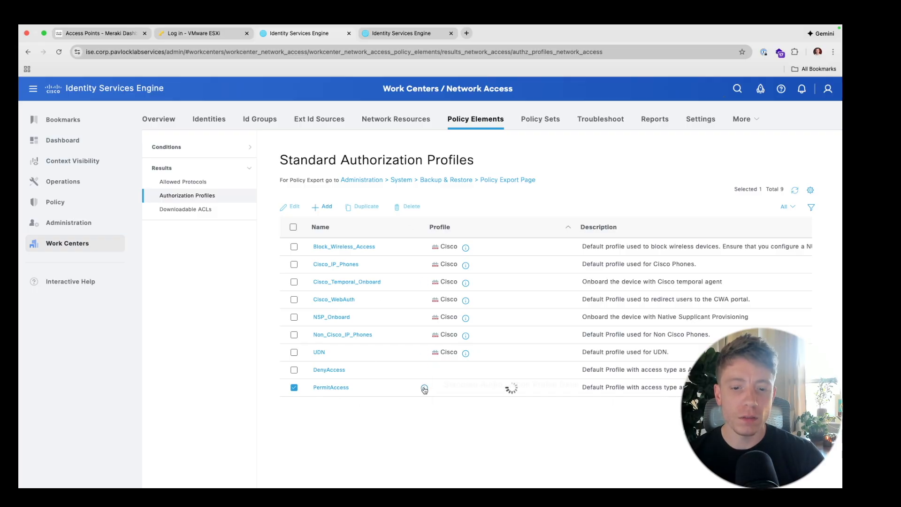
{"action": "mouse_move", "coordinate": [424, 390]}
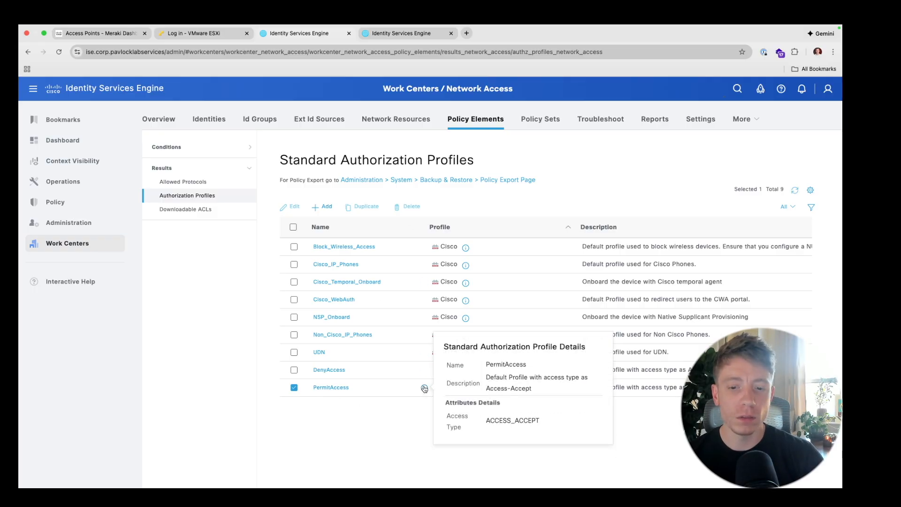
{"action": "scroll", "coordinate": [403, 414], "scroll_direction": "down", "scroll_amount": 2}
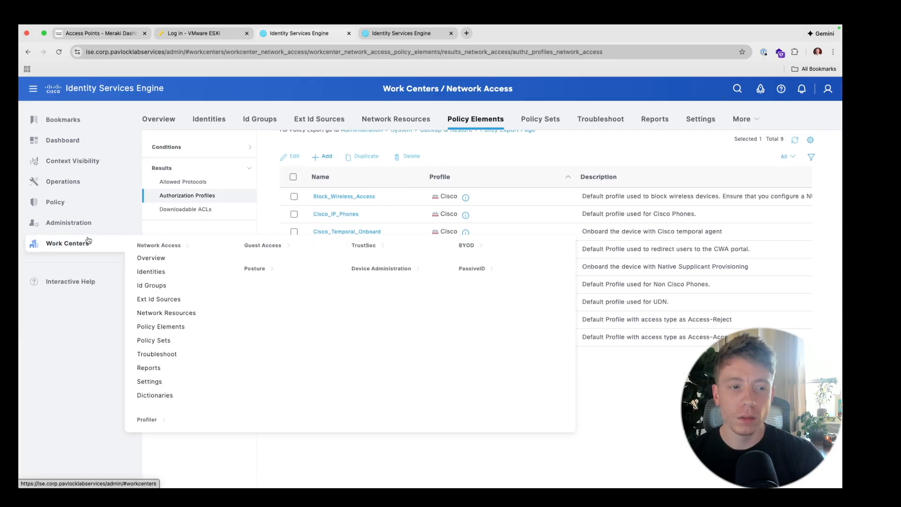
- From Meraki LAB's authorization rules, create a new authorization profile for Permit-Certificate-Users
{"action": "mouse_move", "coordinate": [56, 231]}
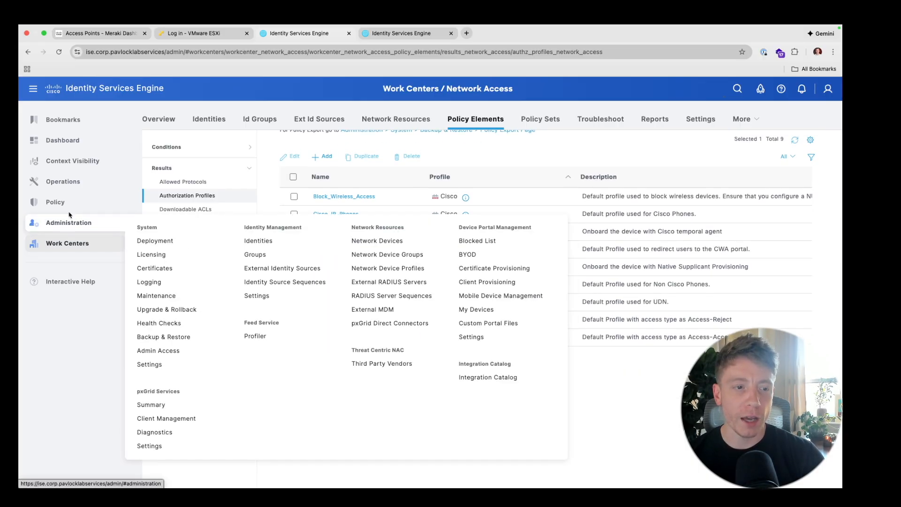
{"action": "mouse_move", "coordinate": [71, 202]}
{"action": "left_click", "coordinate": [159, 208]}
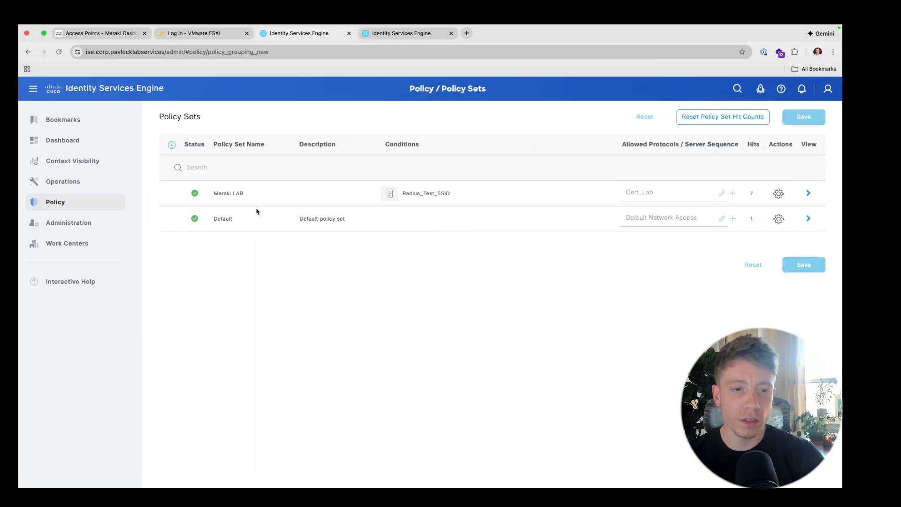
{"action": "left_click", "coordinate": [808, 194]}
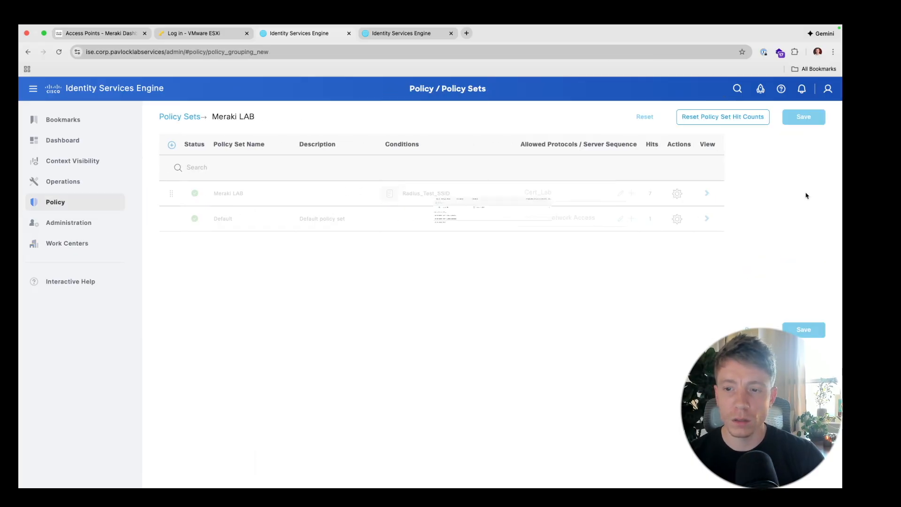
{"action": "left_click", "coordinate": [167, 283]}
{"action": "scroll", "coordinate": [335, 338], "scroll_direction": "down", "scroll_amount": 2}
{"action": "left_click", "coordinate": [633, 351]}
{"action": "left_click", "coordinate": [619, 372]}
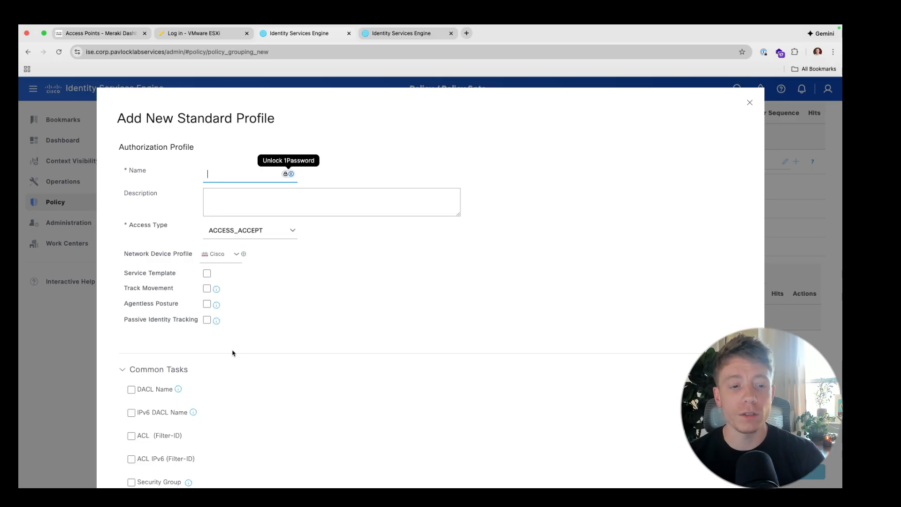
- In Common Tasks, enable Airespace ACL Name and VLAN with tag ID 1
{"action": "scroll", "coordinate": [232, 352], "scroll_direction": "down", "scroll_amount": 5}
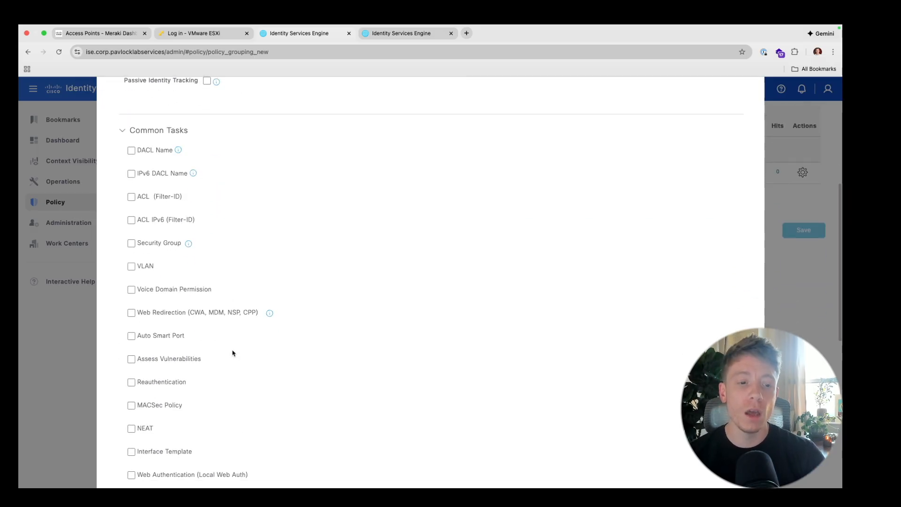
{"action": "scroll", "coordinate": [232, 353], "scroll_direction": "down", "scroll_amount": 2}
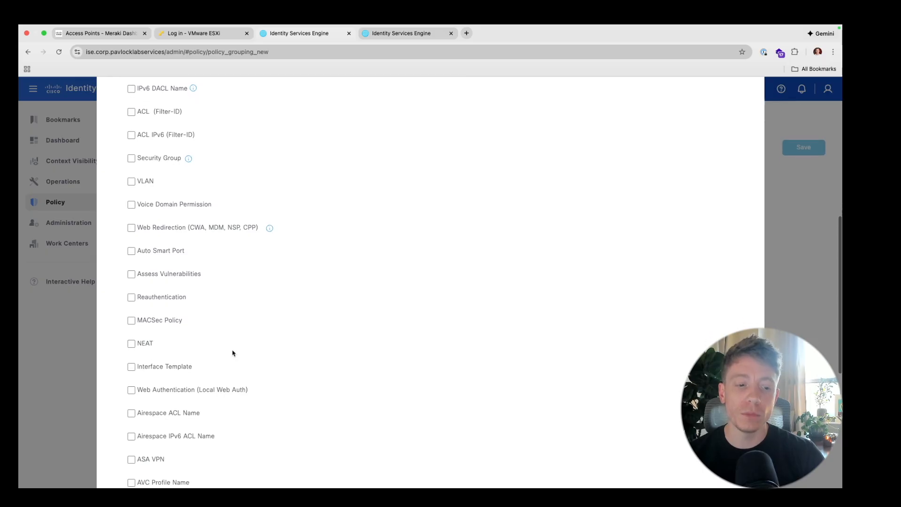
{"action": "scroll", "coordinate": [232, 352], "scroll_direction": "down", "scroll_amount": 1}
{"action": "scroll", "coordinate": [232, 353], "scroll_direction": "up", "scroll_amount": 1}
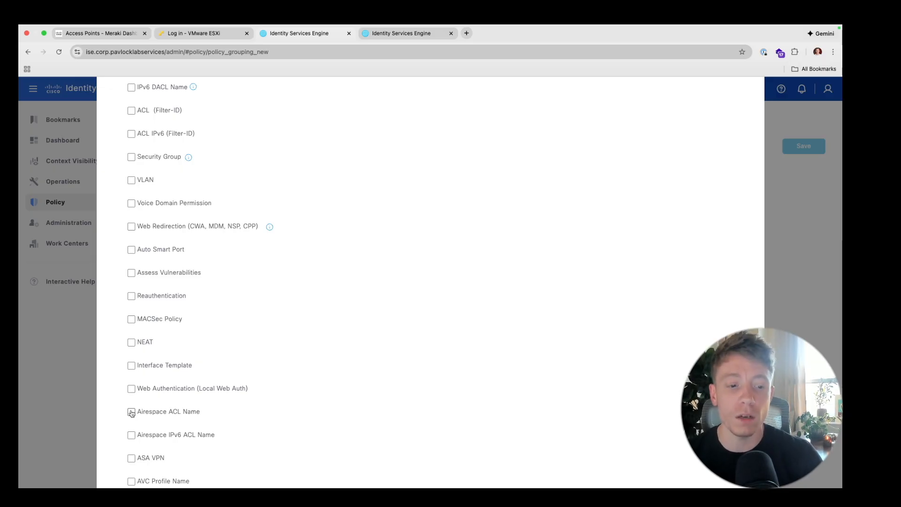
{"action": "left_click", "coordinate": [132, 412]}
{"action": "scroll", "coordinate": [132, 417], "scroll_direction": "up", "scroll_amount": 3}
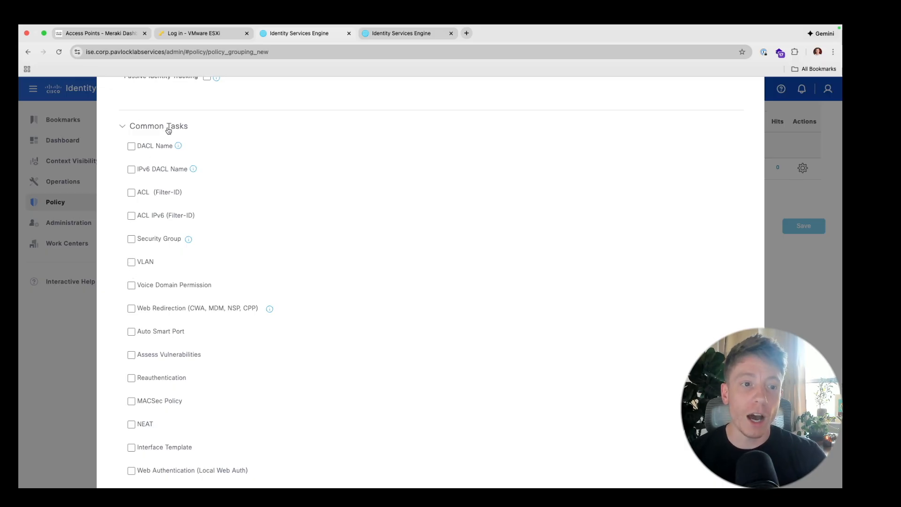
{"action": "left_click", "coordinate": [132, 263]}
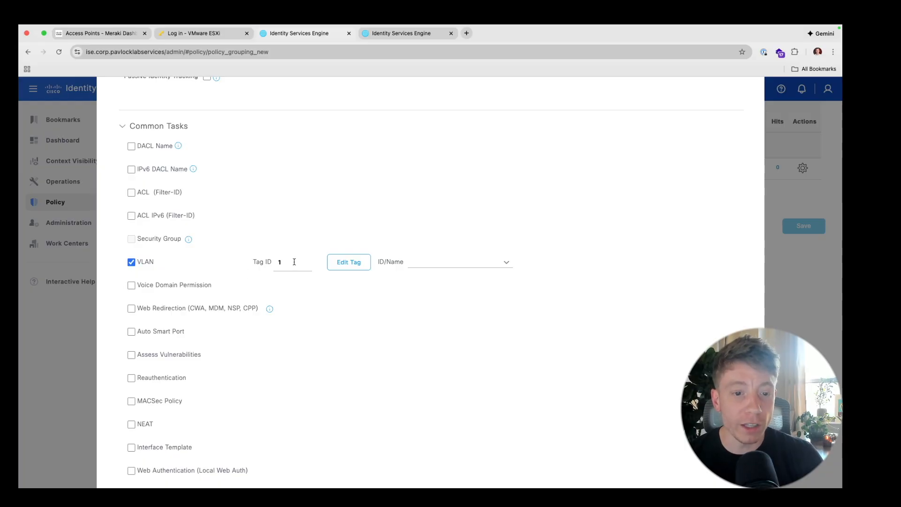
{"action": "left_click", "coordinate": [422, 264]}
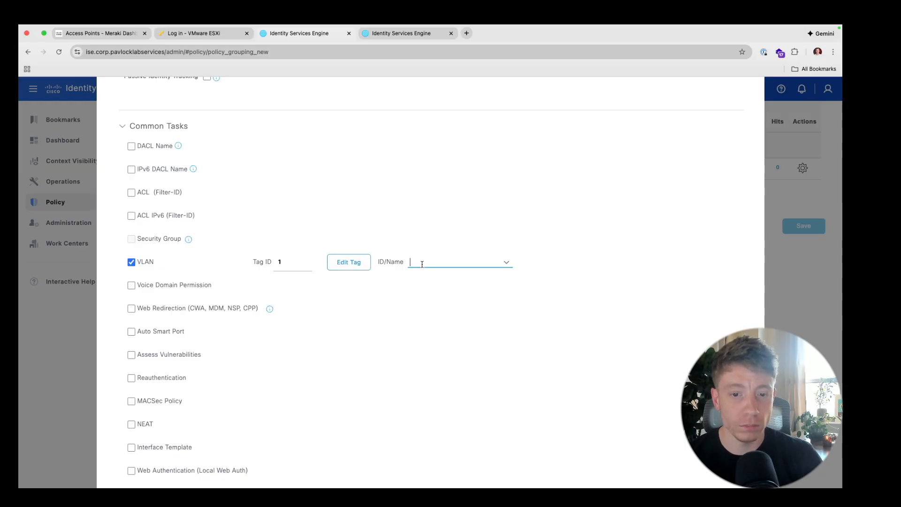
{"action": "left_click", "coordinate": [512, 265]}
{"action": "left_click", "coordinate": [434, 293]}
- Enable the ACL (Filter-ID) option and review its available ACL values
{"action": "scroll", "coordinate": [278, 213], "scroll_direction": "up", "scroll_amount": 2}
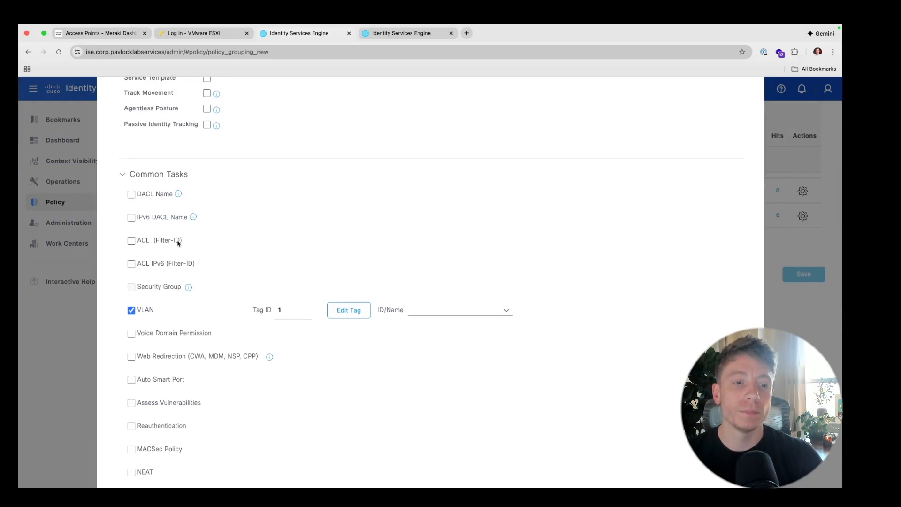
{"action": "left_click", "coordinate": [132, 240]}
{"action": "left_click", "coordinate": [297, 246]}
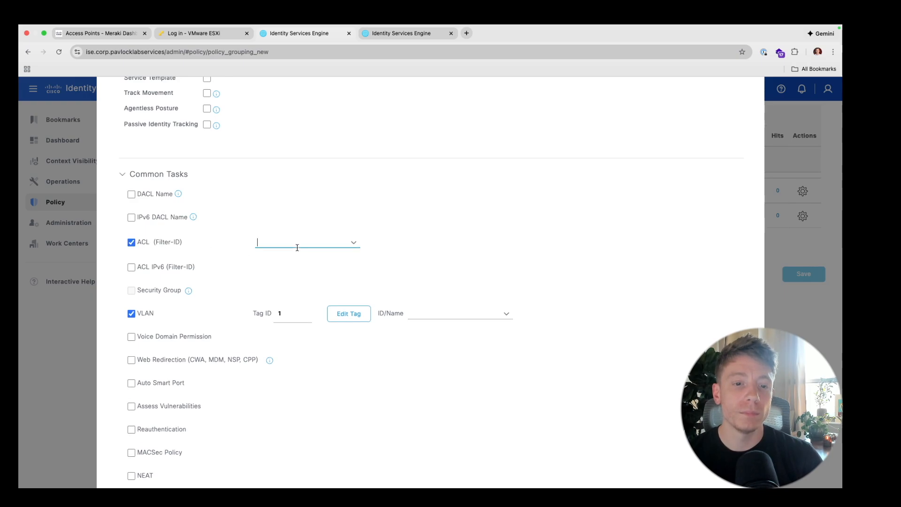
{"action": "left_click", "coordinate": [352, 241]}
{"action": "left_click", "coordinate": [364, 213]}
{"action": "scroll", "coordinate": [364, 214], "scroll_direction": "up", "scroll_amount": 10}
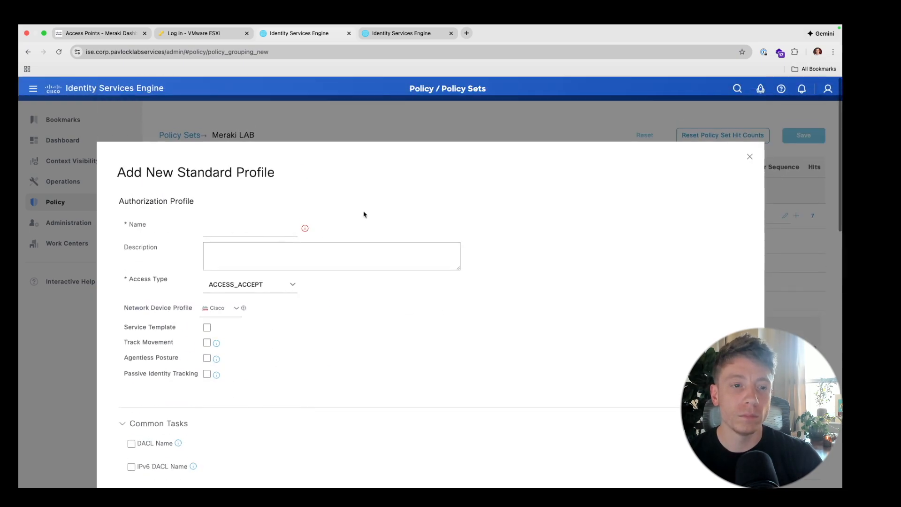
{"action": "scroll", "coordinate": [685, 143], "scroll_direction": "down", "scroll_amount": 1}
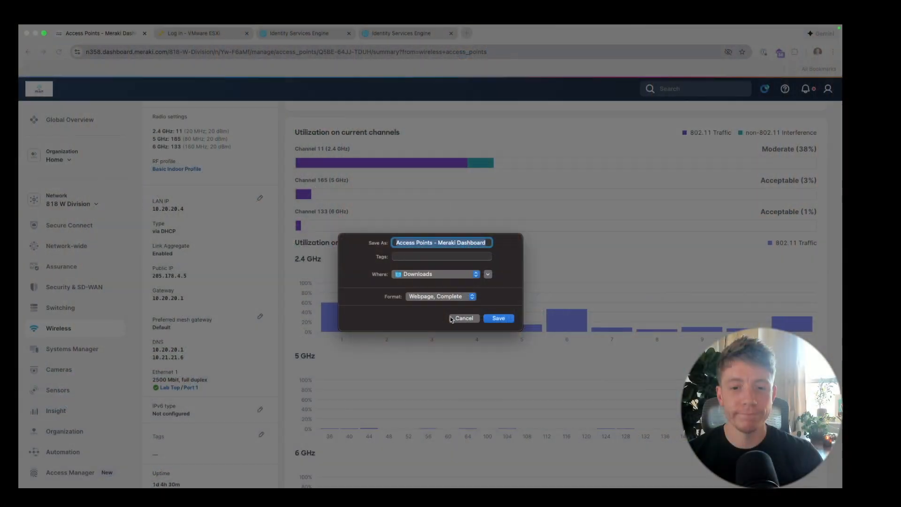
- Cancel the Save As dialog and go to Wireless > Configure > Access Control for Radius Test
{"action": "left_click", "coordinate": [463, 318]}
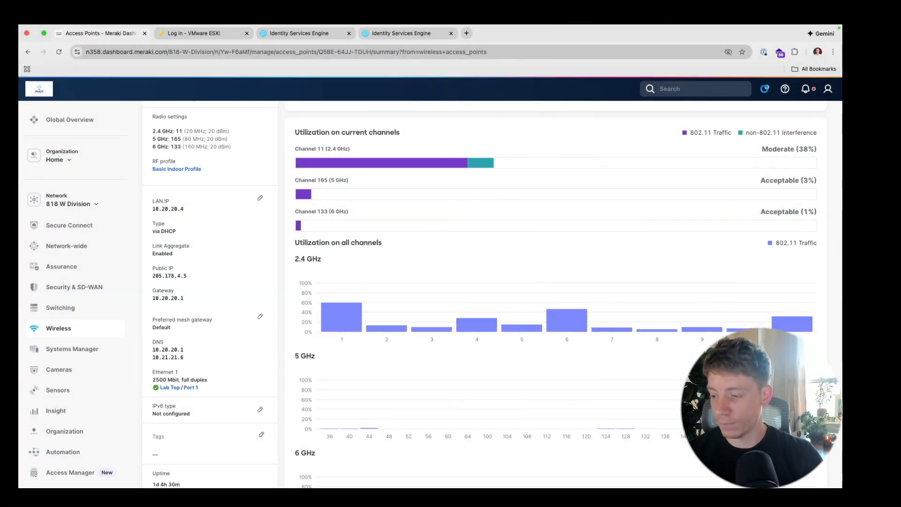
{"action": "key", "text": "super+Tab"}
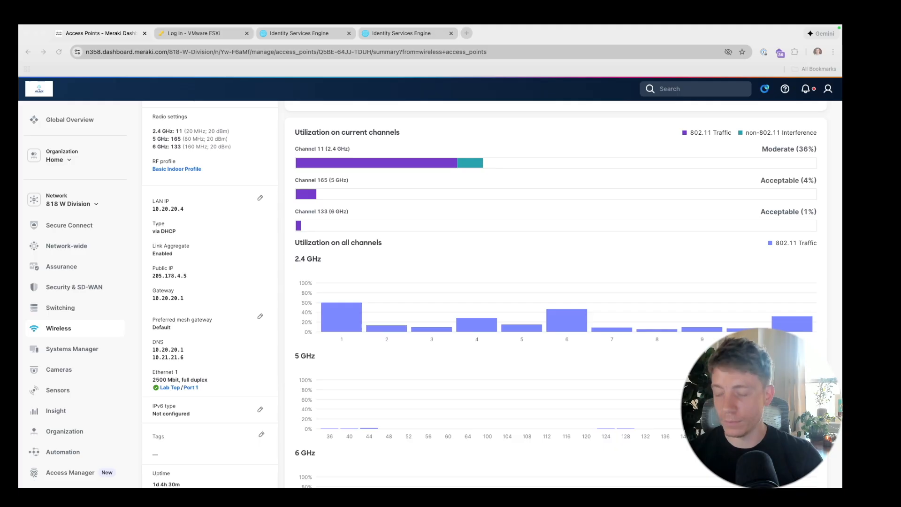
{"action": "scroll", "coordinate": [252, 238], "scroll_direction": "up", "scroll_amount": 10}
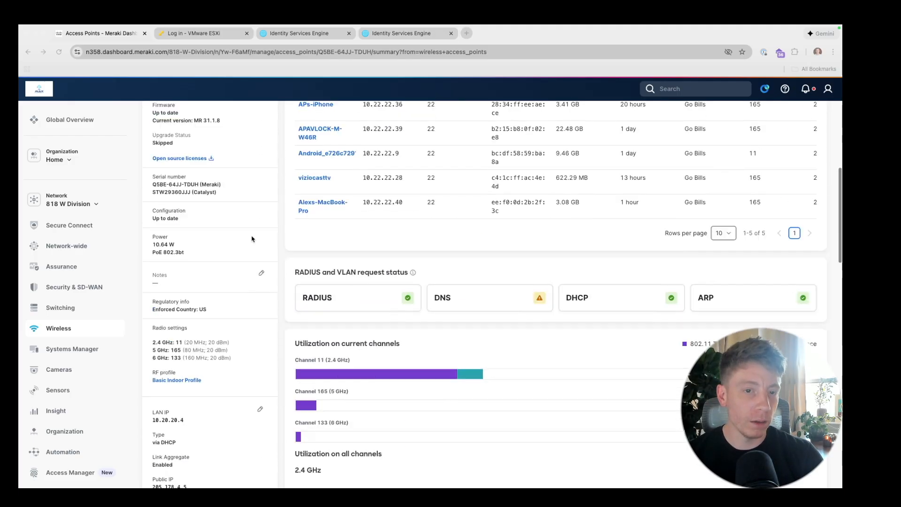
{"action": "scroll", "coordinate": [253, 238], "scroll_direction": "down", "scroll_amount": 1}
{"action": "left_click", "coordinate": [79, 330]}
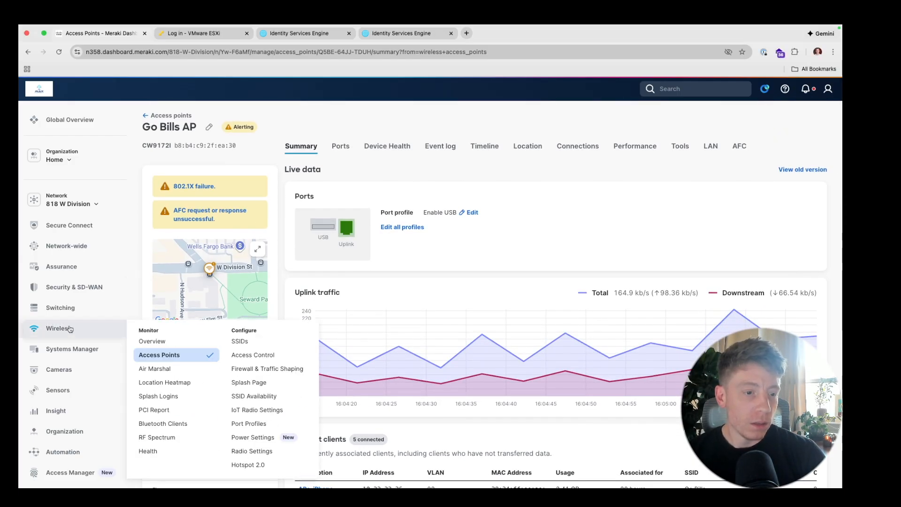
{"action": "left_click", "coordinate": [252, 354]}
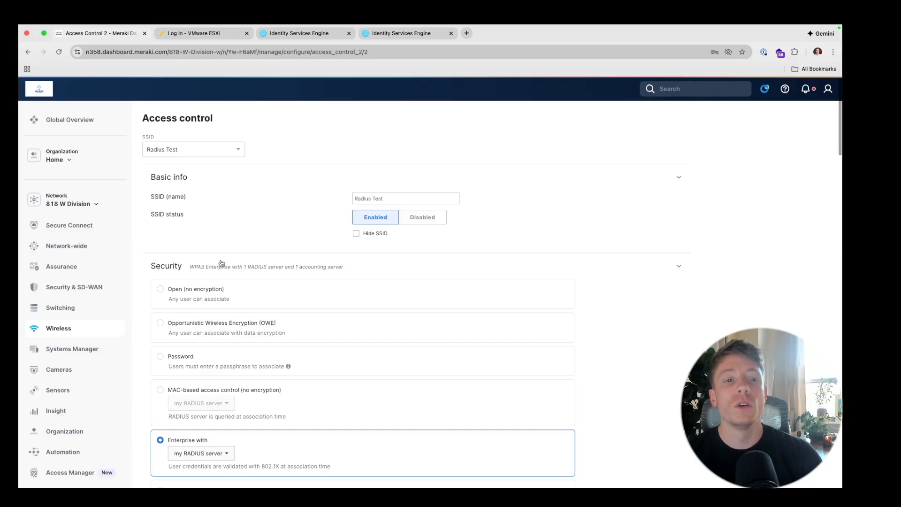
{"action": "left_click", "coordinate": [184, 150]}
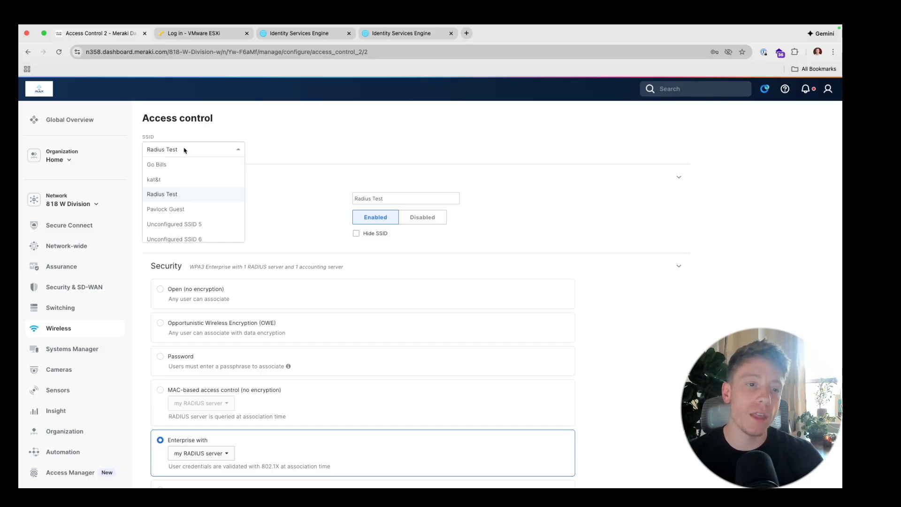
{"action": "left_click", "coordinate": [192, 194]}
{"action": "left_click", "coordinate": [269, 180]}
{"action": "scroll", "coordinate": [271, 181], "scroll_direction": "down", "scroll_amount": 3}
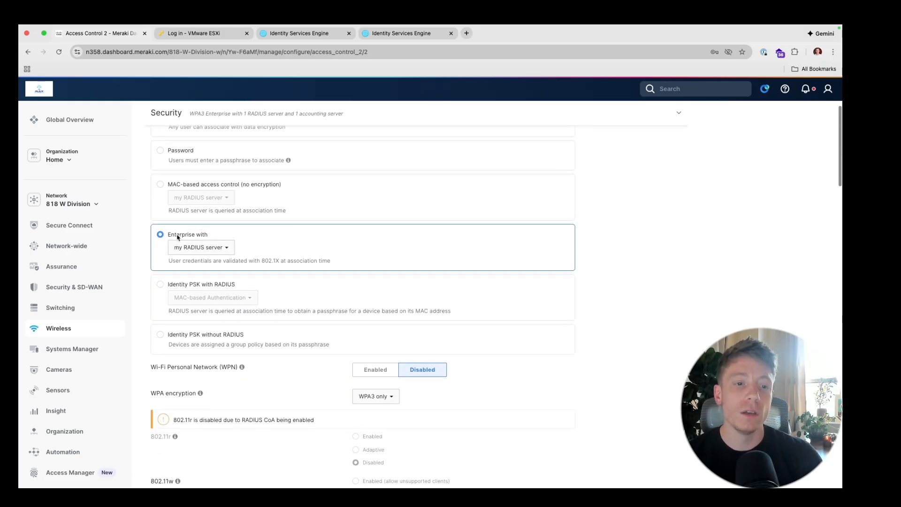
{"action": "scroll", "coordinate": [178, 237], "scroll_direction": "up", "scroll_amount": 2}
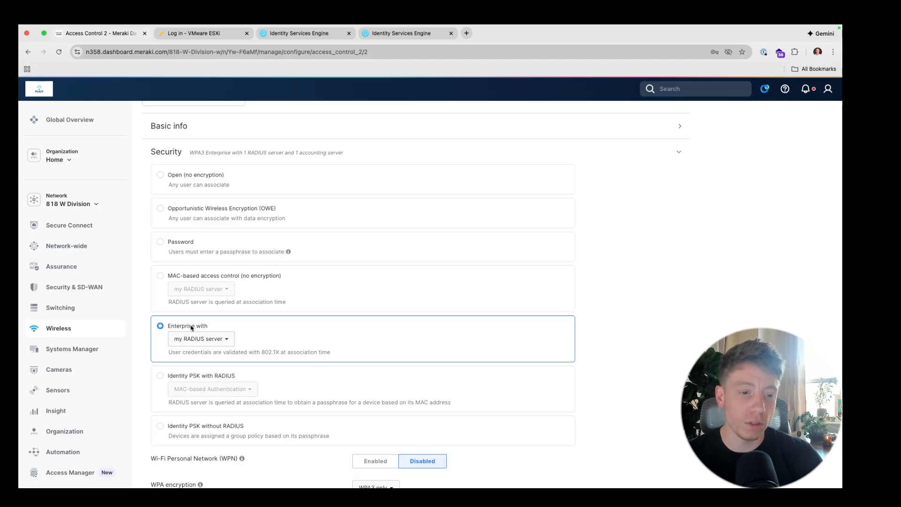
{"action": "left_click", "coordinate": [204, 342]}
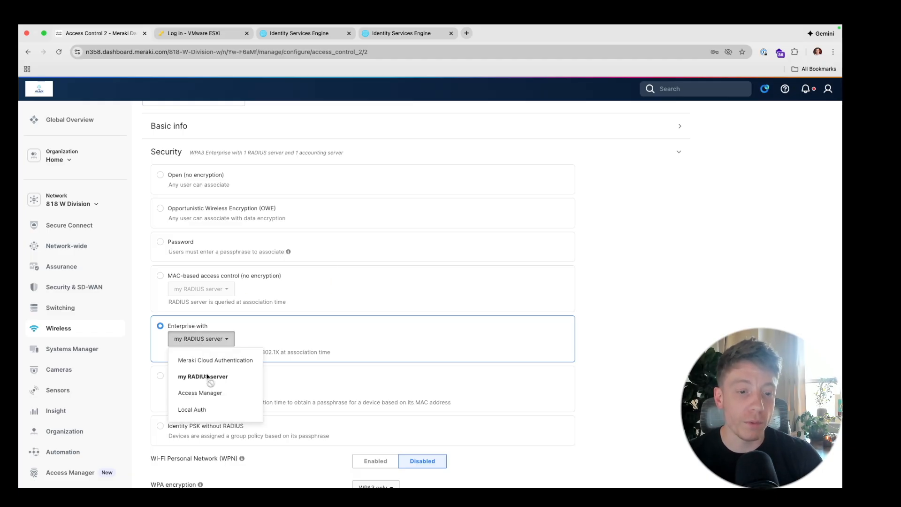
{"action": "left_click", "coordinate": [524, 343]}
{"action": "scroll", "coordinate": [423, 381], "scroll_direction": "down", "scroll_amount": 5}
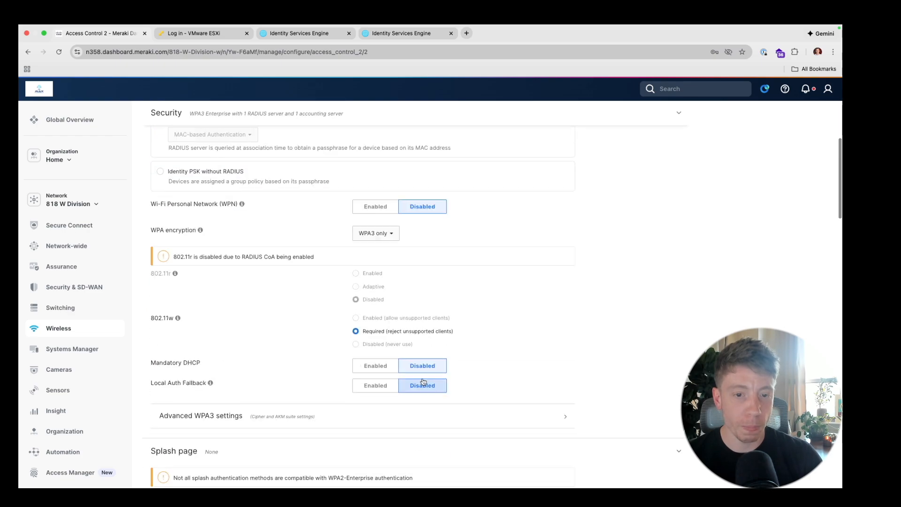
{"action": "scroll", "coordinate": [422, 379], "scroll_direction": "down", "scroll_amount": 1}
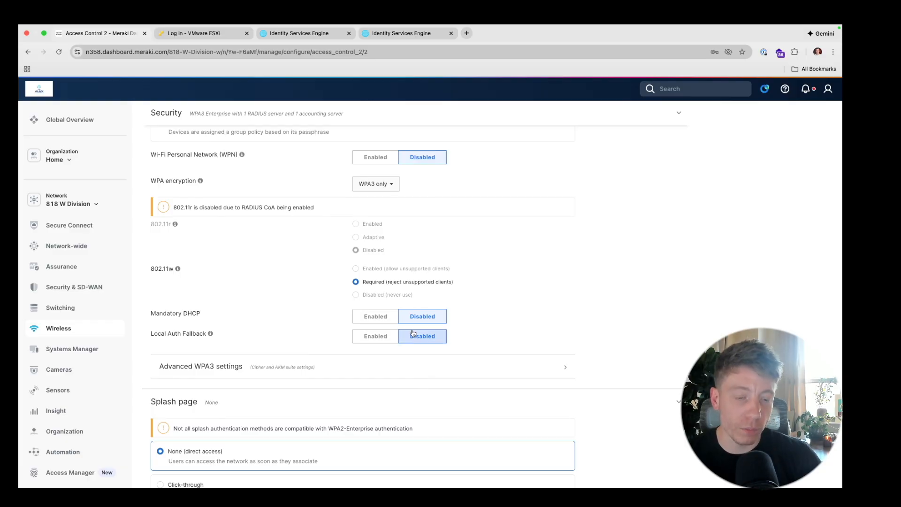
{"action": "scroll", "coordinate": [412, 329], "scroll_direction": "down", "scroll_amount": 5}
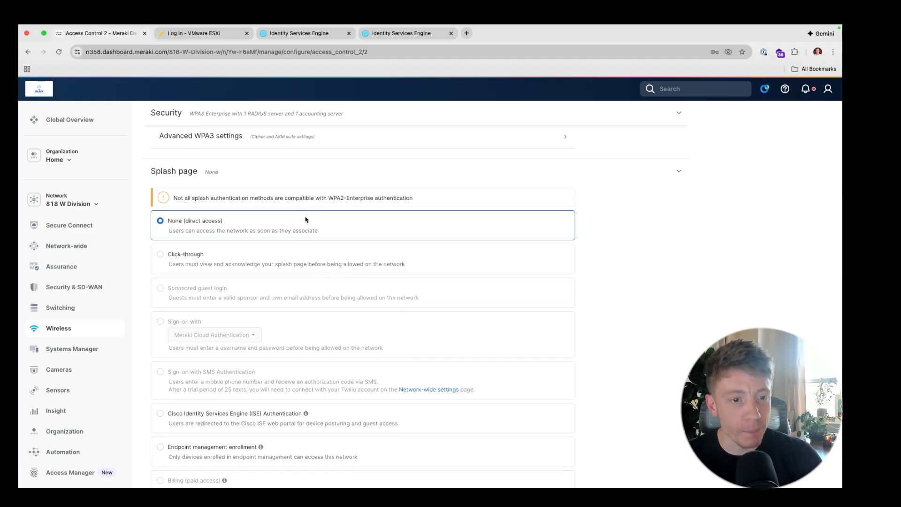
{"action": "scroll", "coordinate": [305, 219], "scroll_direction": "down", "scroll_amount": 3}
{"action": "scroll", "coordinate": [305, 219], "scroll_direction": "up", "scroll_amount": 3}
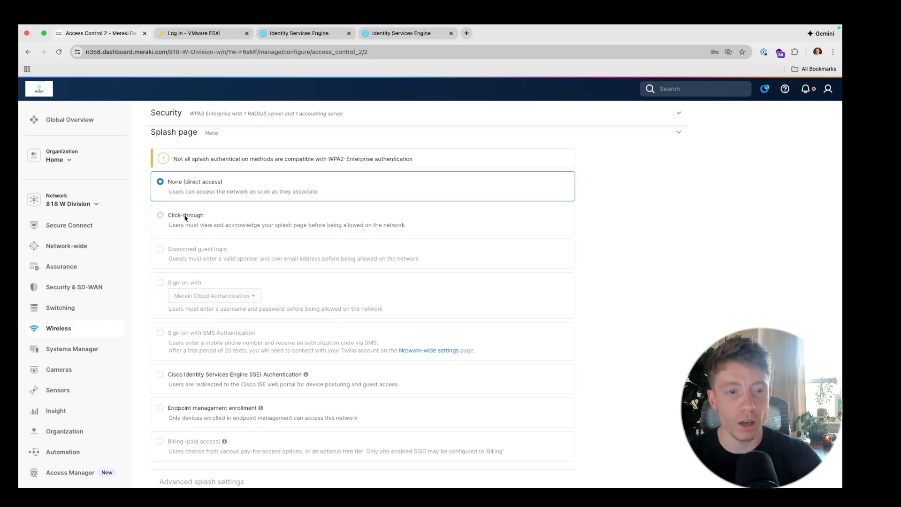
{"action": "scroll", "coordinate": [184, 217], "scroll_direction": "down", "scroll_amount": 10}
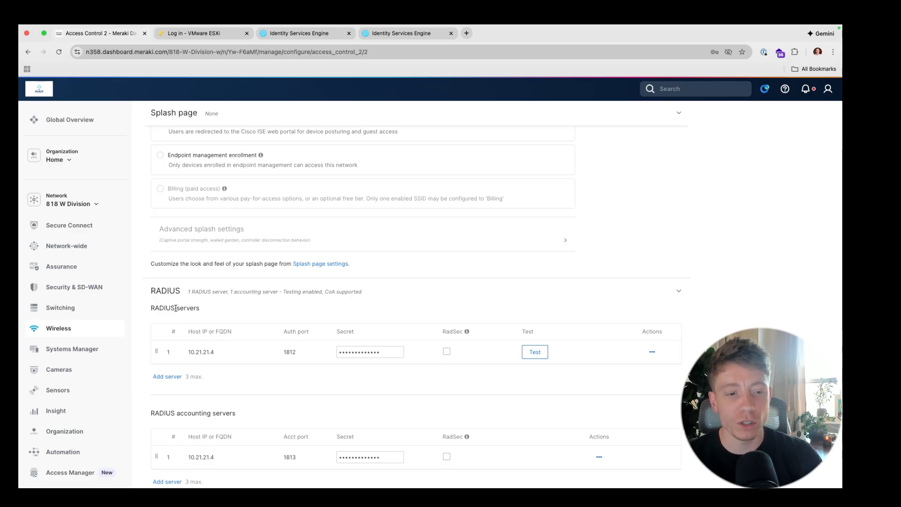
{"action": "scroll", "coordinate": [235, 342], "scroll_direction": "down", "scroll_amount": 2}
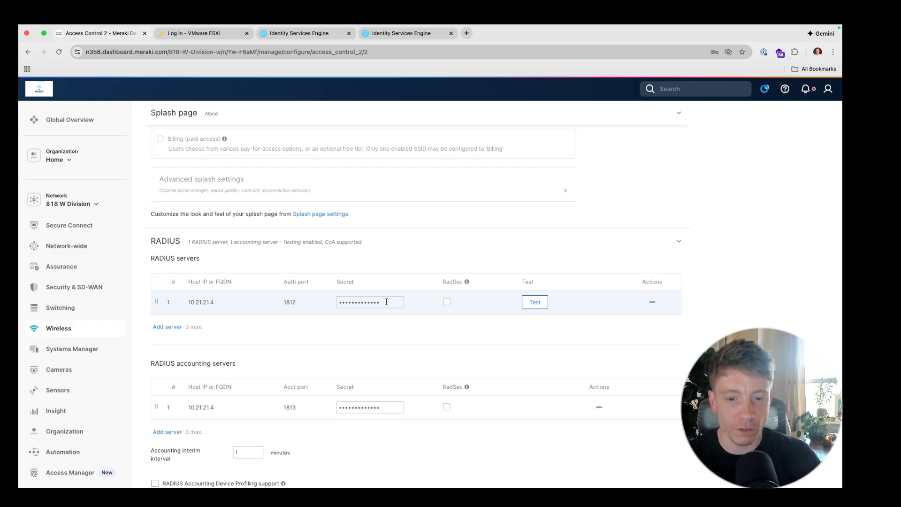
{"action": "left_click", "coordinate": [541, 299]}
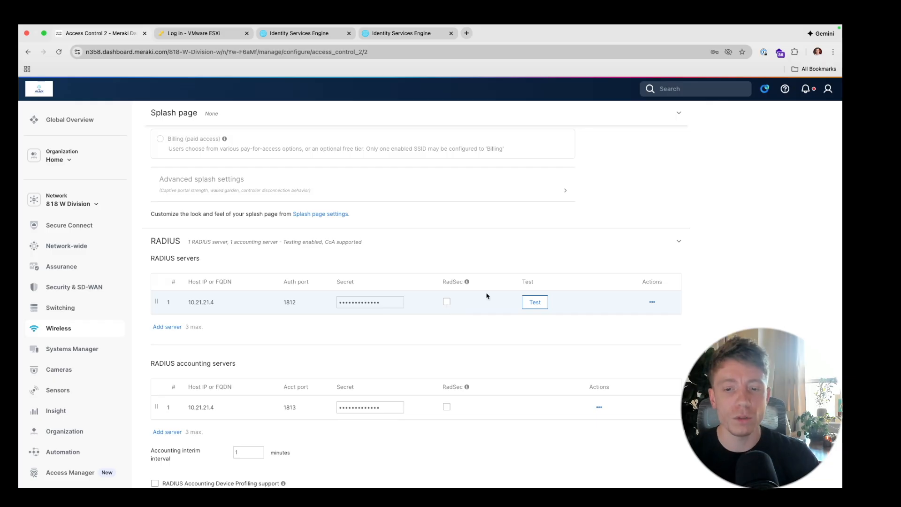
- Test RADIUS server 10.21.21.4:1812 with a test username and password, then dismiss the failed-authentication result
{"action": "left_click", "coordinate": [532, 301]}
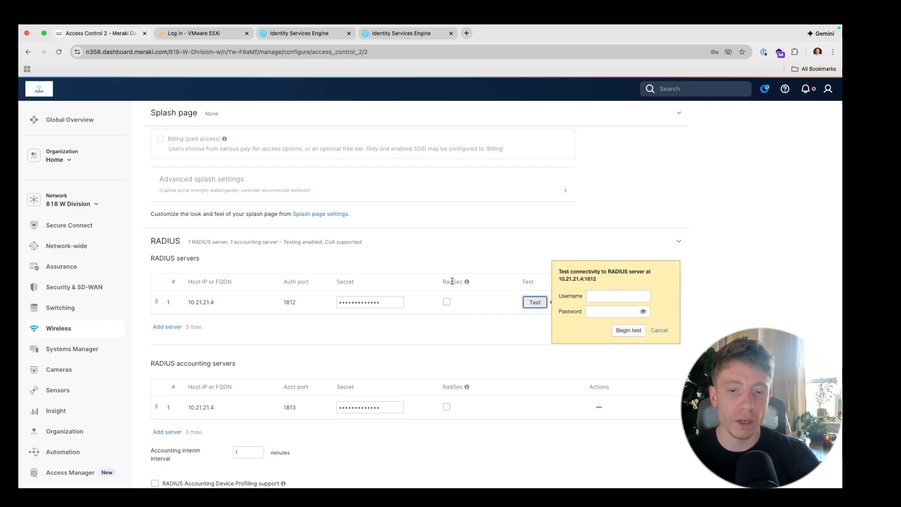
{"action": "left_click", "coordinate": [595, 294]}
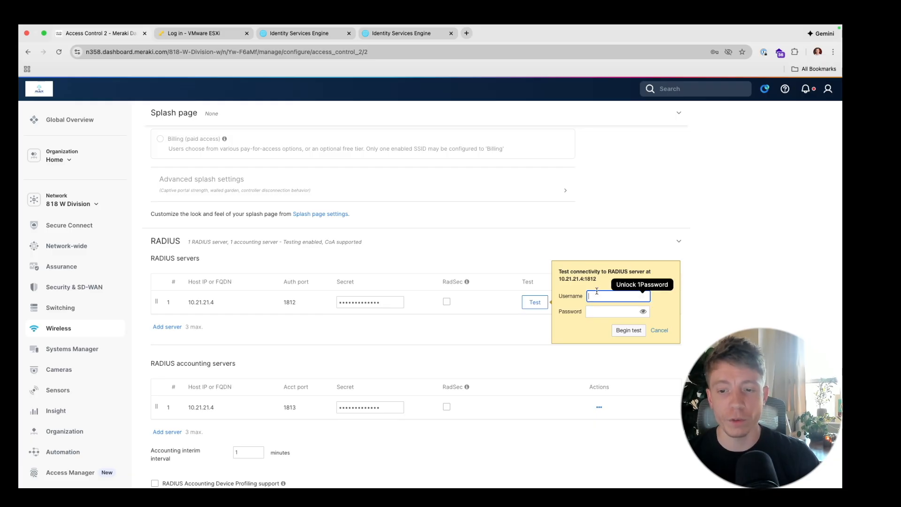
{"action": "type", "text": "admin"}
{"action": "key", "text": "Tab"}
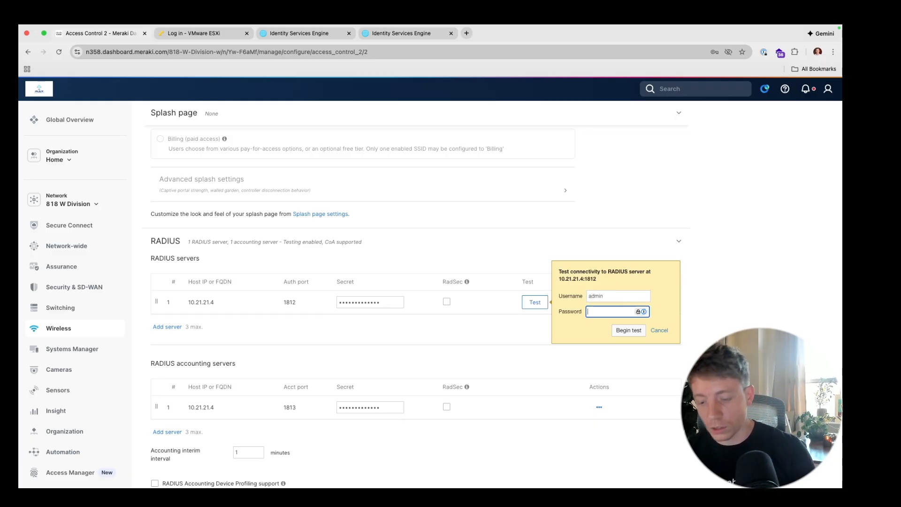
{"action": "type", "text": "••••••••••"}
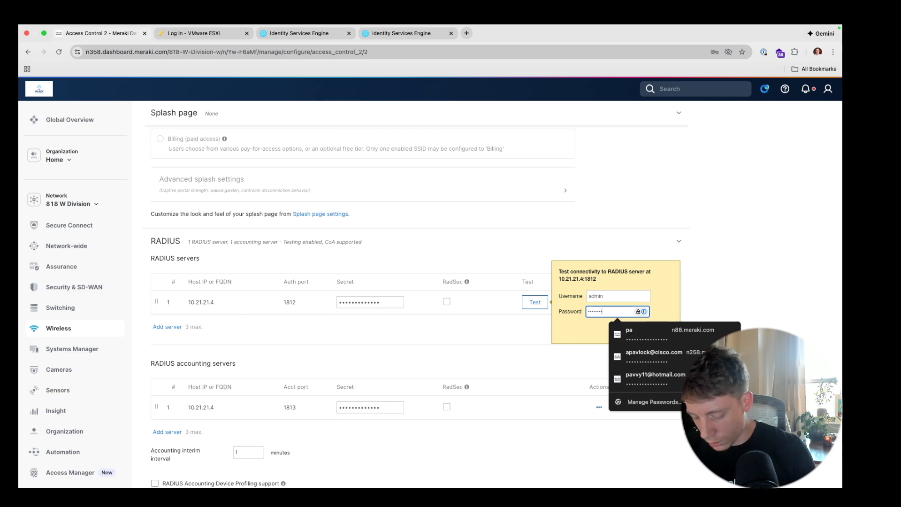
{"action": "type", "text": "••••••"}
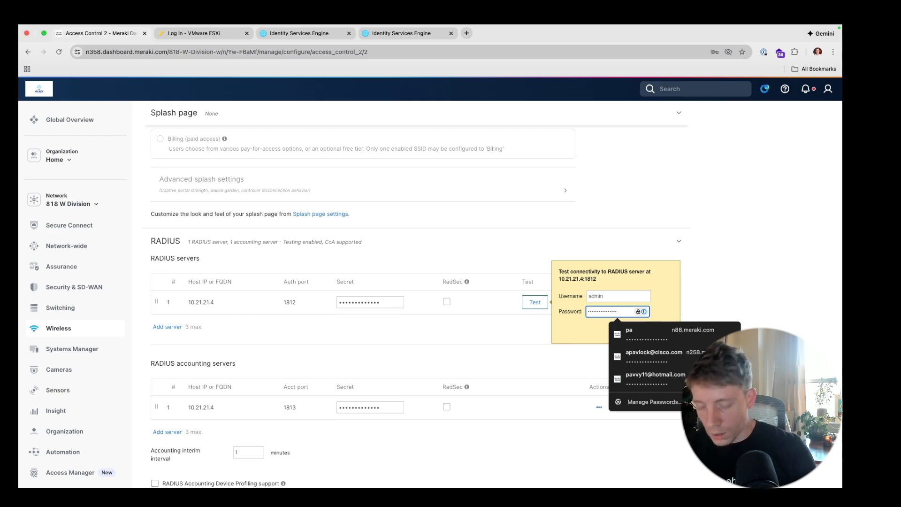
{"action": "left_click", "coordinate": [628, 330]}
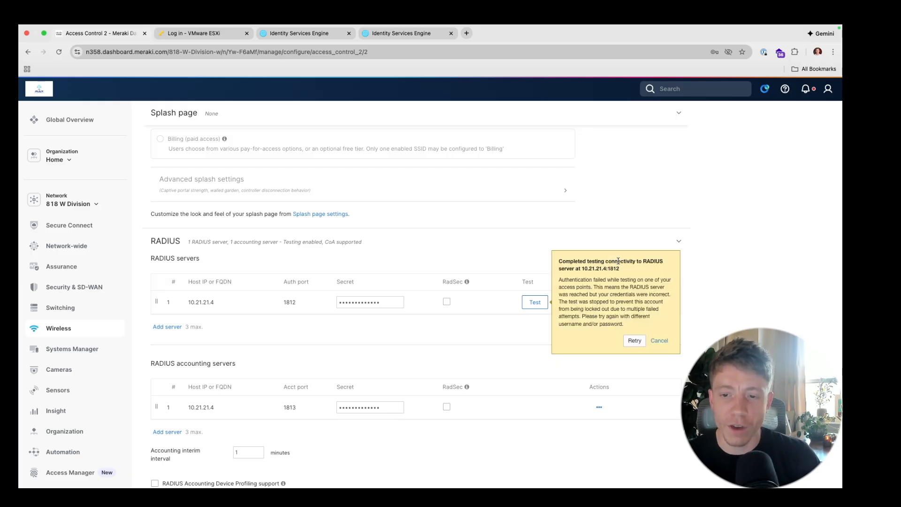
{"action": "left_click", "coordinate": [659, 341]}
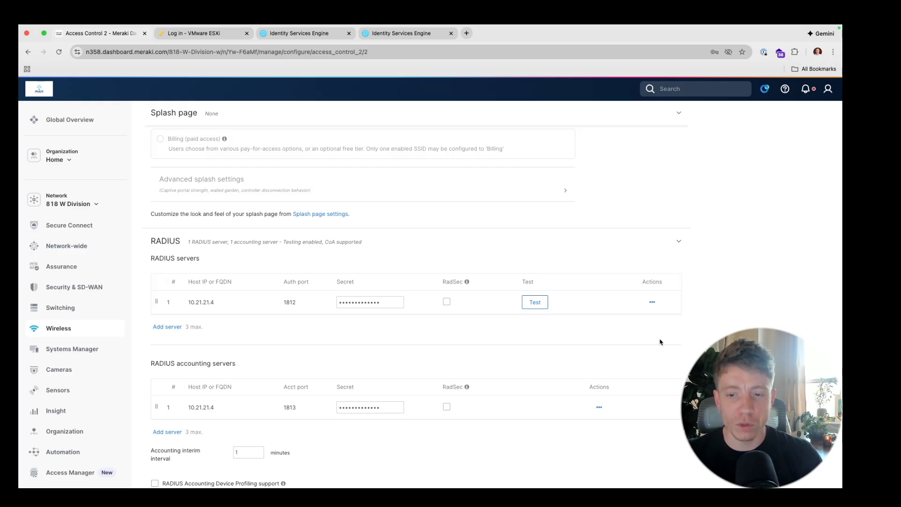
{"action": "scroll", "coordinate": [475, 345], "scroll_direction": "down", "scroll_amount": 5}
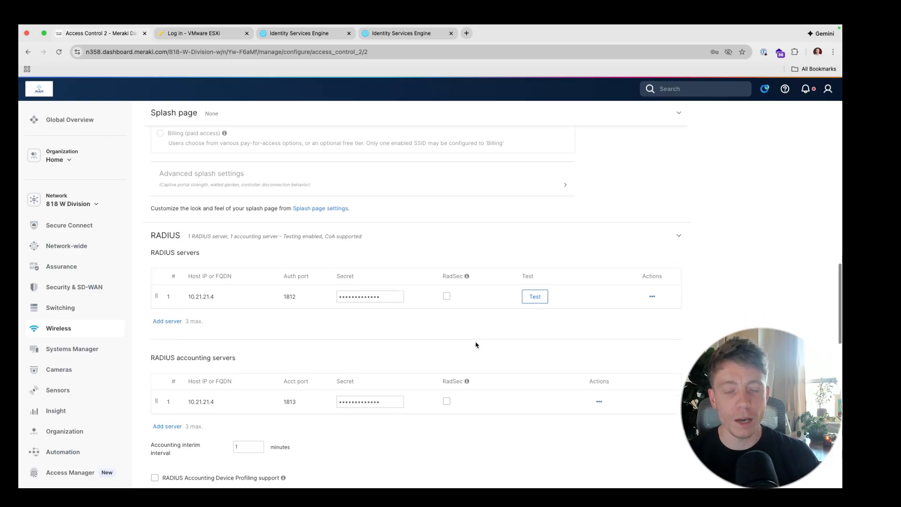
{"action": "scroll", "coordinate": [475, 344], "scroll_direction": "down", "scroll_amount": 1}
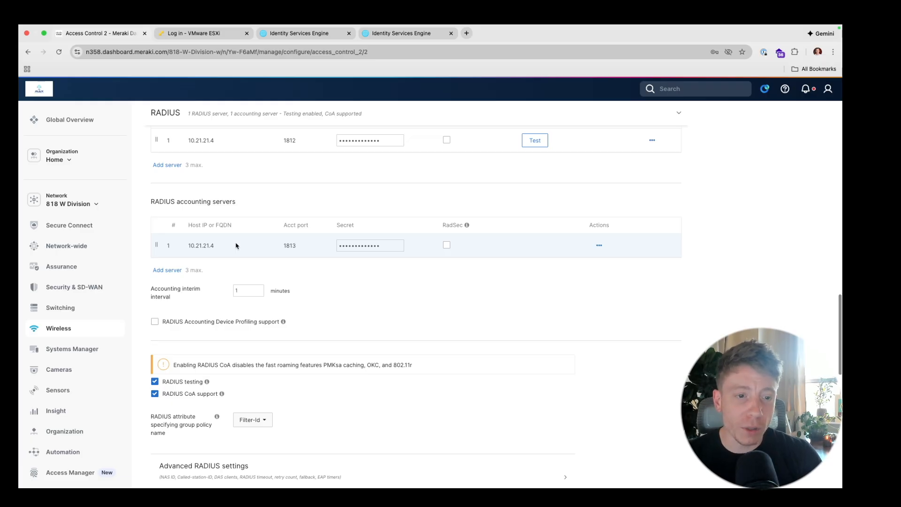
{"action": "scroll", "coordinate": [236, 245], "scroll_direction": "up", "scroll_amount": 2}
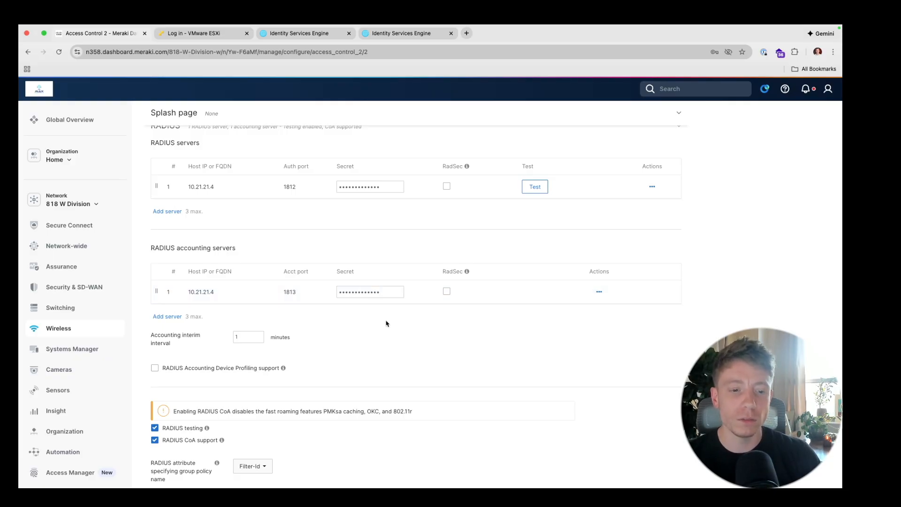
{"action": "scroll", "coordinate": [387, 322], "scroll_direction": "down", "scroll_amount": 5}
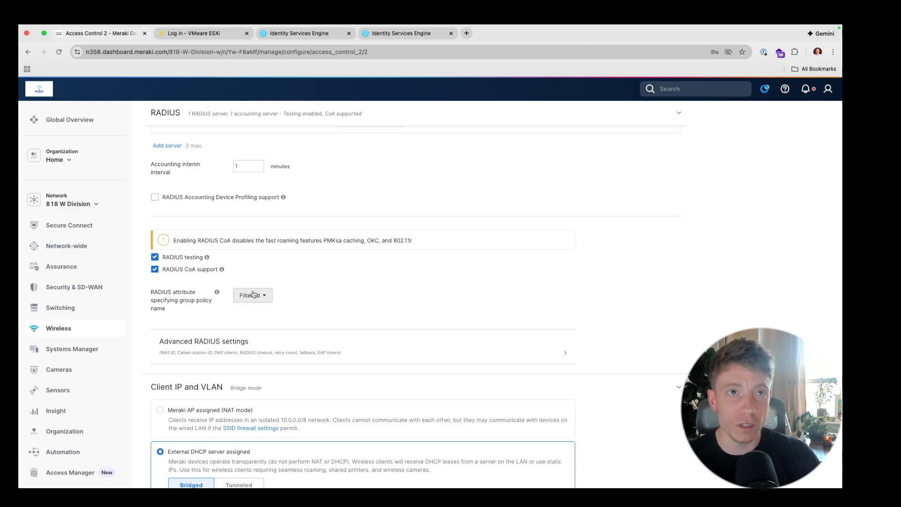
{"action": "left_click", "coordinate": [252, 296]}
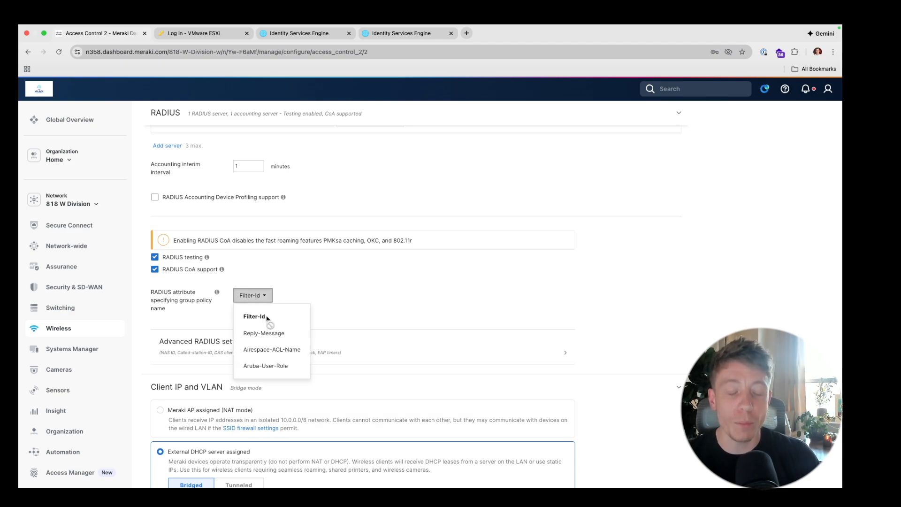
{"action": "left_click", "coordinate": [289, 297]}
{"action": "scroll", "coordinate": [289, 297], "scroll_direction": "down", "scroll_amount": 6}
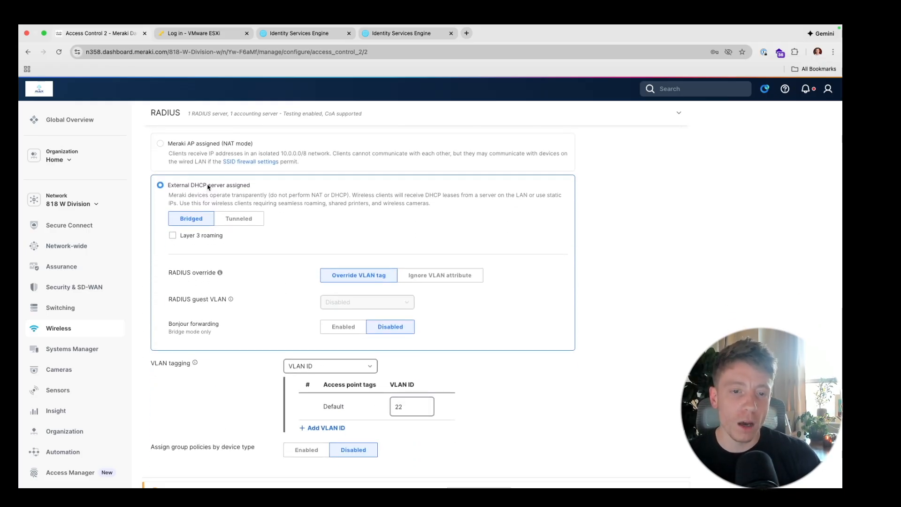
{"action": "scroll", "coordinate": [208, 187], "scroll_direction": "up", "scroll_amount": 1}
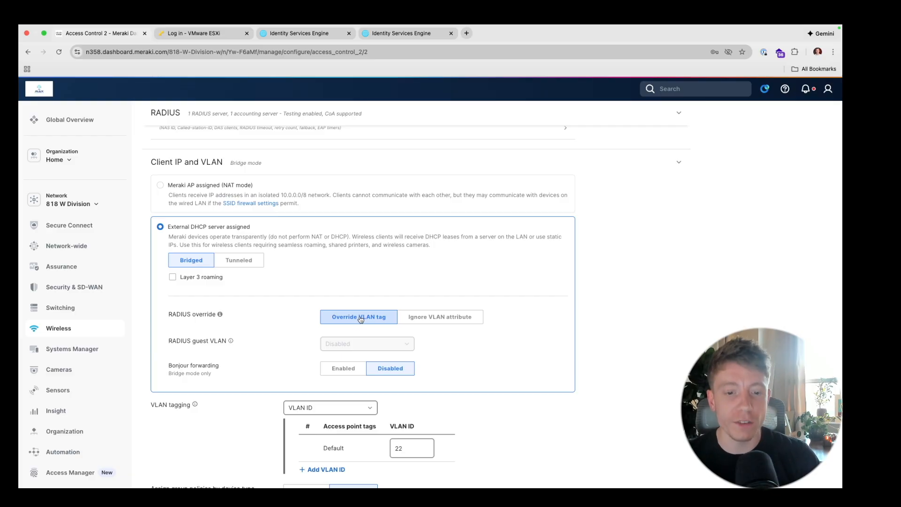
{"action": "scroll", "coordinate": [368, 383], "scroll_direction": "down", "scroll_amount": 1}
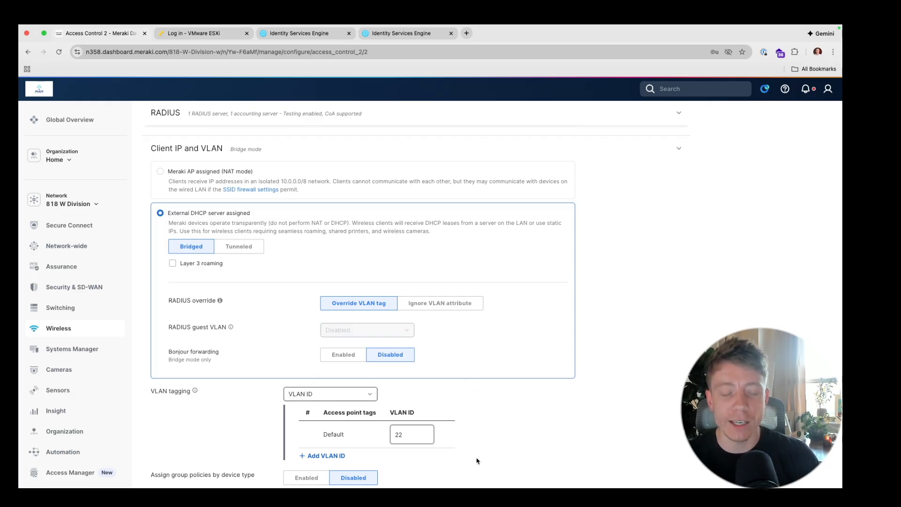
{"action": "left_click", "coordinate": [411, 434]}
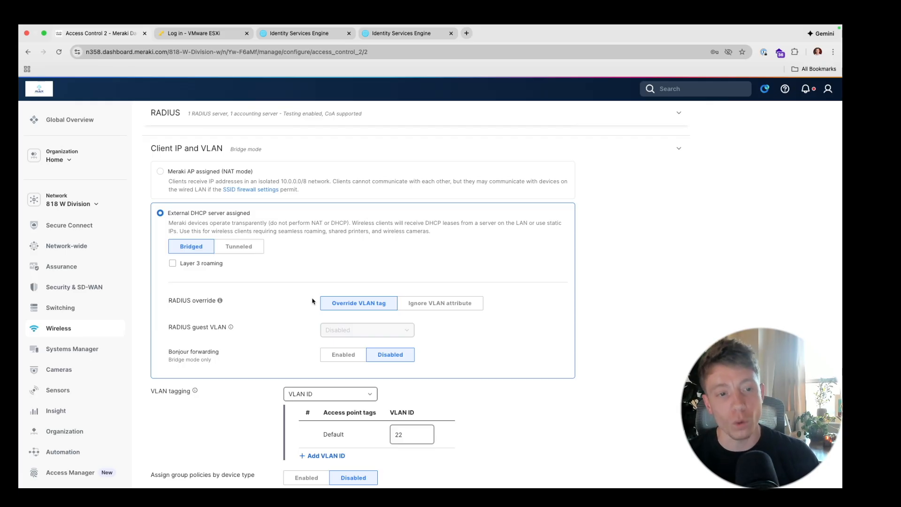
{"action": "scroll", "coordinate": [313, 301], "scroll_direction": "down", "scroll_amount": 5}
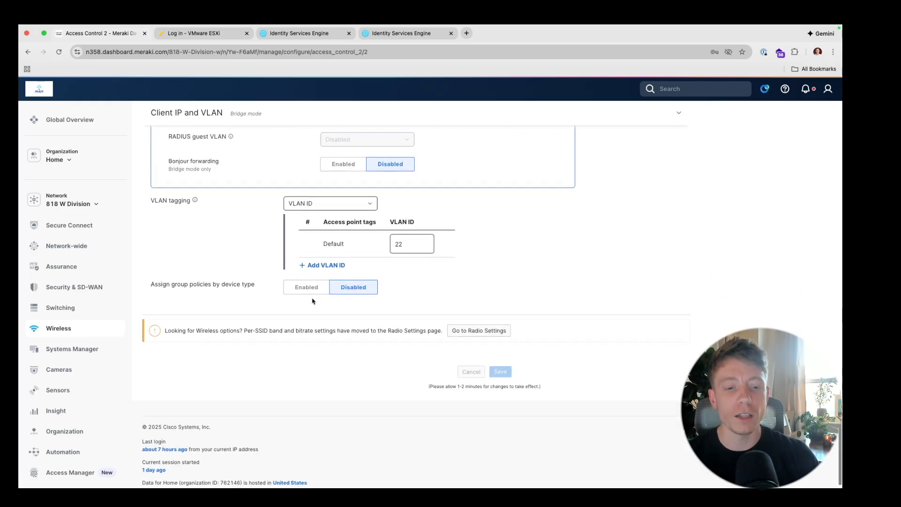
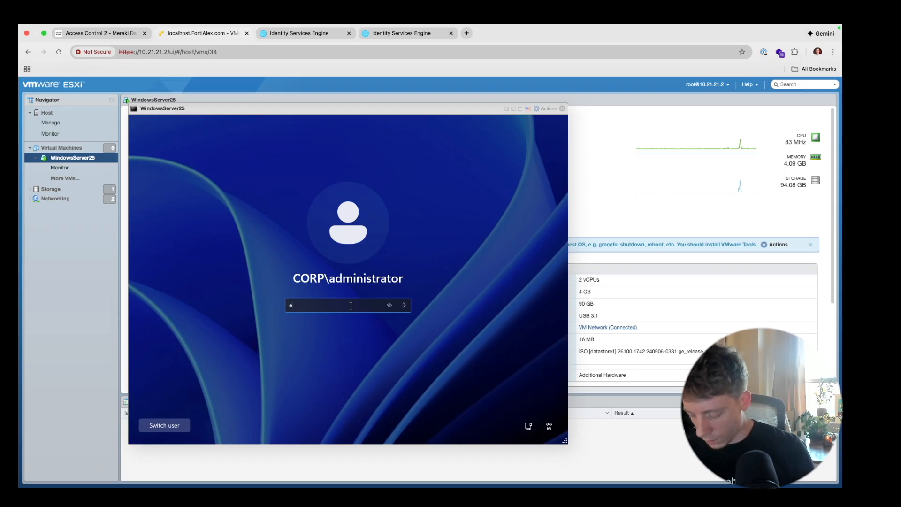
- Sign in to WindowsServer25, close DNS Manager, and review the Server Manager Dashboard's role tiles
{"action": "key", "text": "Return"}
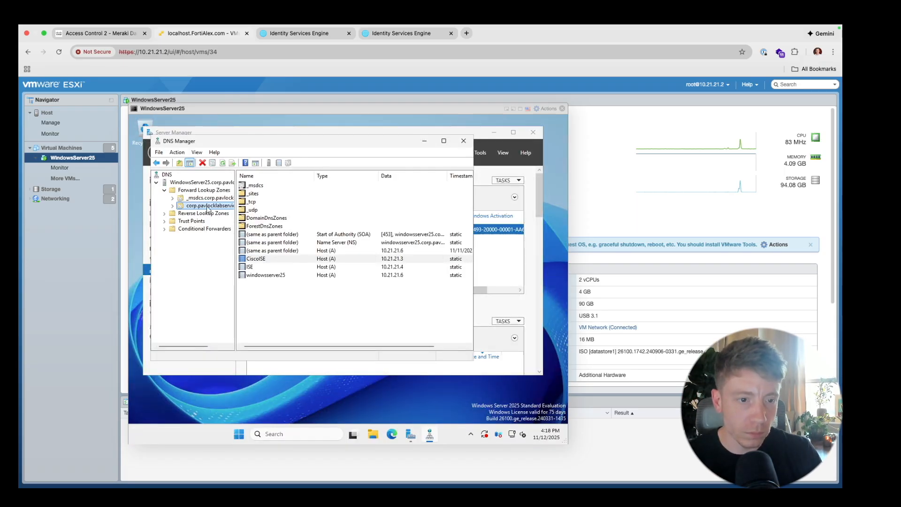
{"action": "left_click", "coordinate": [464, 141]}
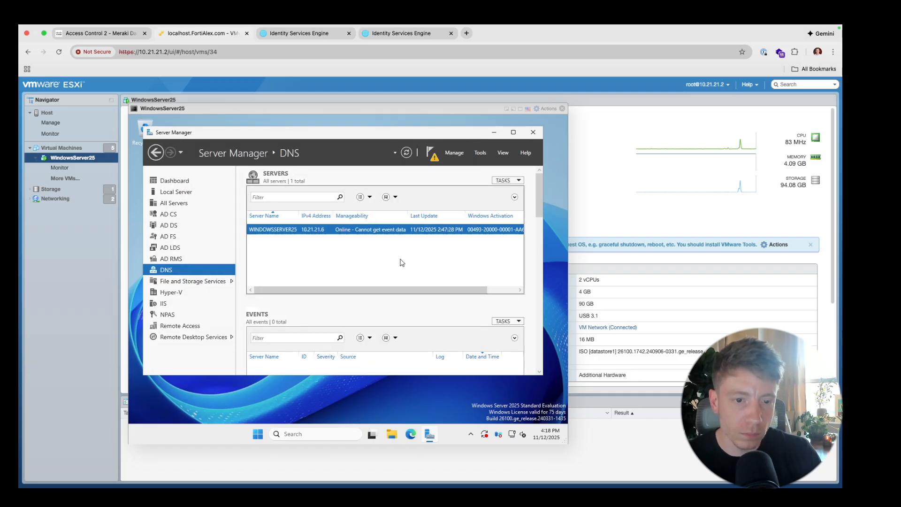
{"action": "left_click", "coordinate": [181, 181]}
{"action": "scroll", "coordinate": [265, 231], "scroll_direction": "down", "scroll_amount": 3}
{"action": "scroll", "coordinate": [265, 231], "scroll_direction": "up", "scroll_amount": 3}
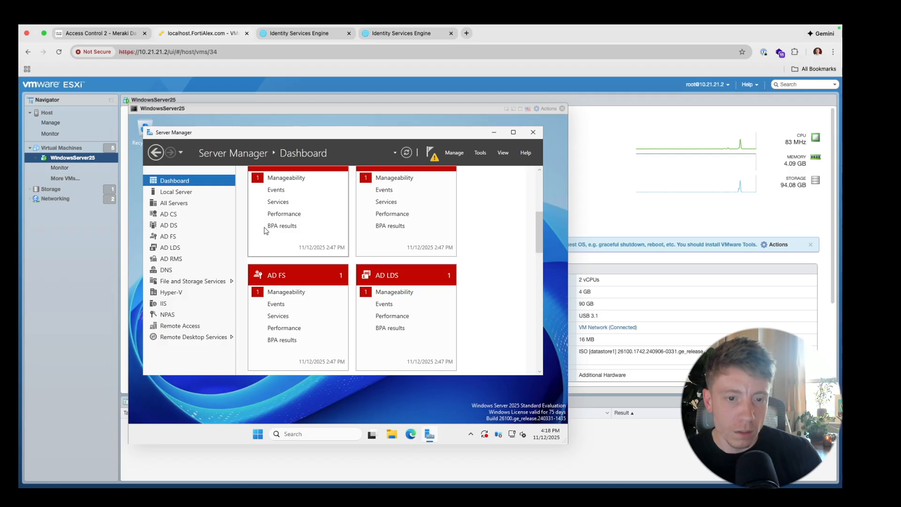
{"action": "scroll", "coordinate": [266, 231], "scroll_direction": "down", "scroll_amount": 2}
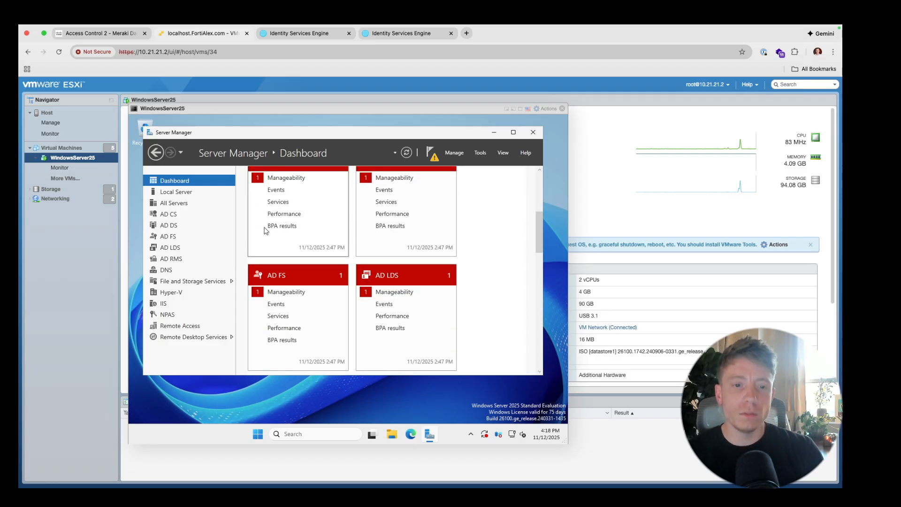
{"action": "scroll", "coordinate": [266, 230], "scroll_direction": "up", "scroll_amount": 2}
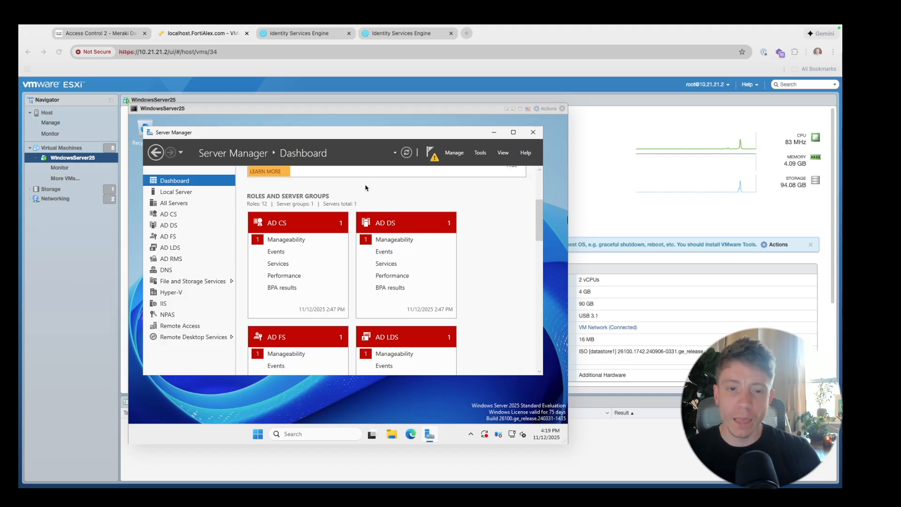
- Launch the Certification Authority console from the AD CS server in Server Manager
{"action": "right_click", "coordinate": [292, 226]}
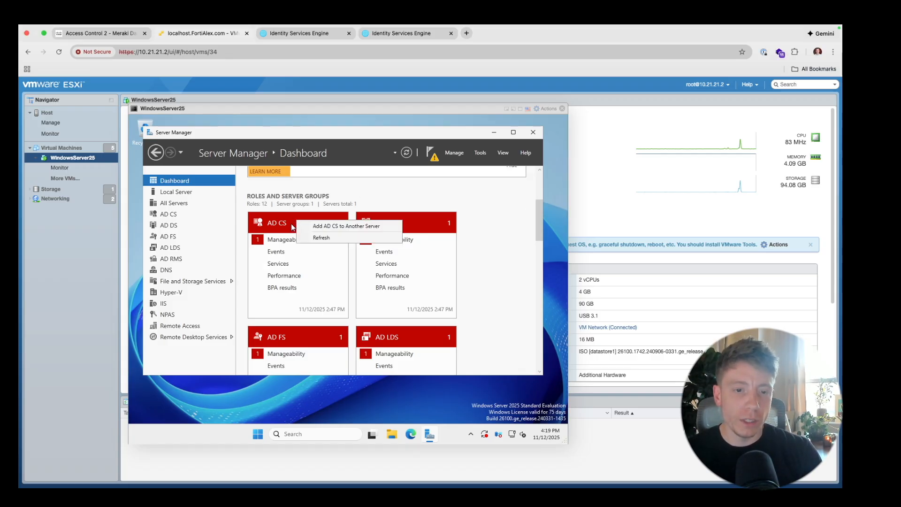
{"action": "left_click", "coordinate": [288, 223]}
{"action": "right_click", "coordinate": [295, 230]}
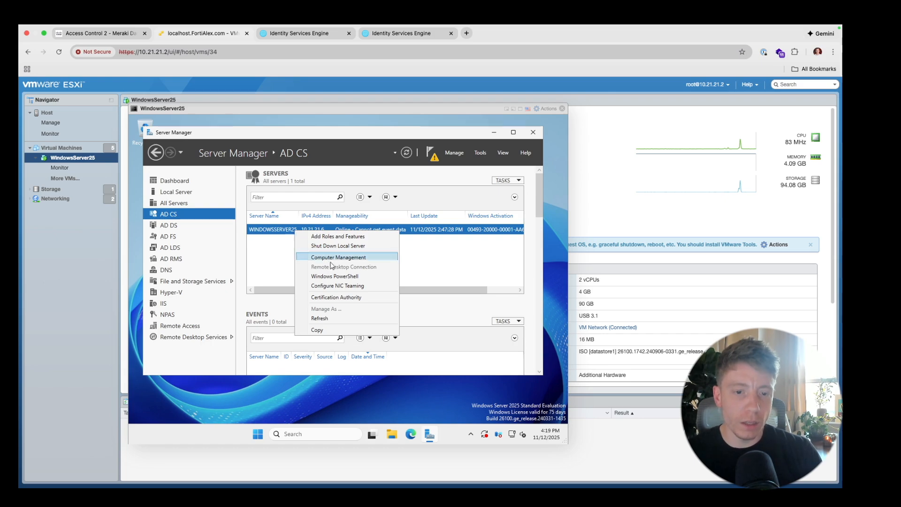
{"action": "left_click", "coordinate": [342, 298]}
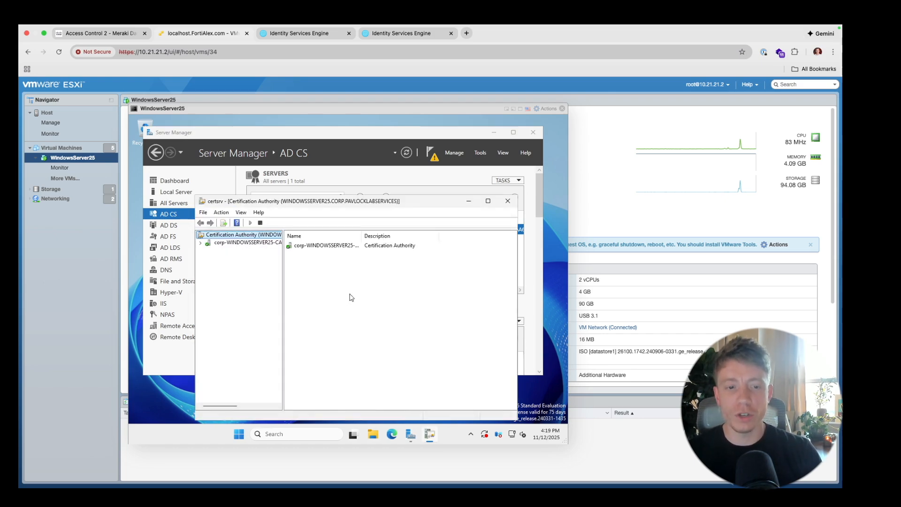
- Expand corp-WINDOWSSERVER25-CA and open Manage on its Certificate Templates folder
{"action": "left_click", "coordinate": [259, 243]}
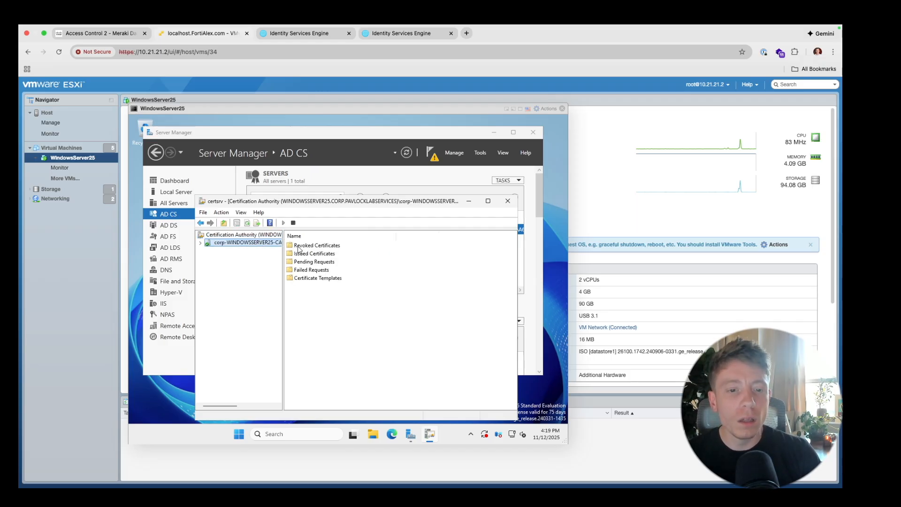
{"action": "right_click", "coordinate": [320, 280]}
{"action": "left_click", "coordinate": [328, 281]}
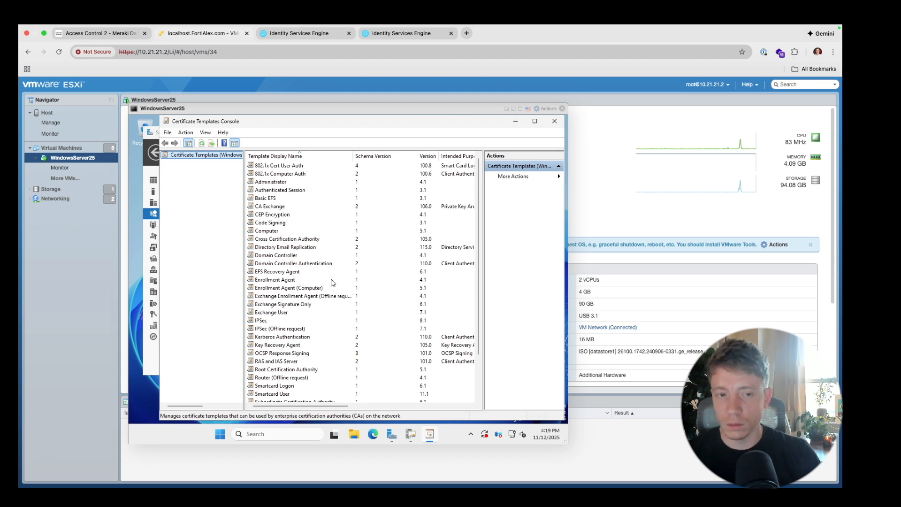
- Duplicate the built-in User certificate template into a new template
{"action": "scroll", "coordinate": [304, 309], "scroll_direction": "down", "scroll_amount": 3}
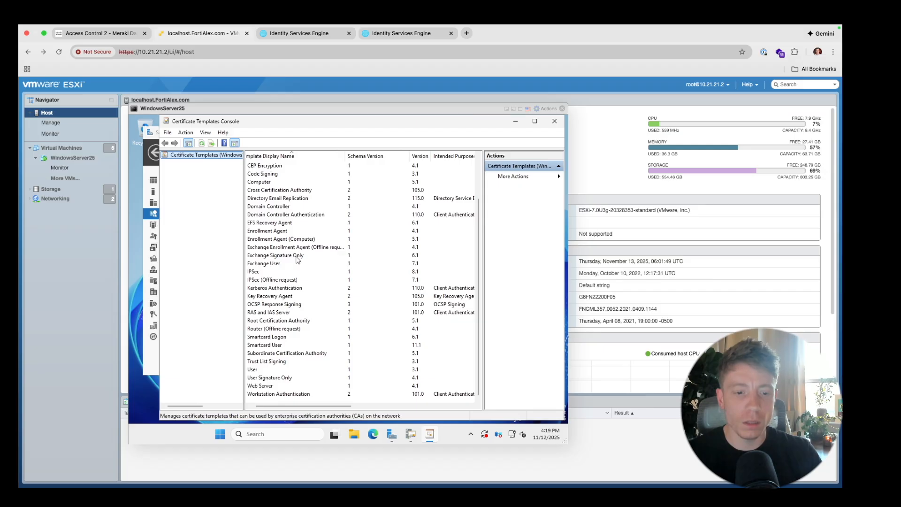
{"action": "left_click", "coordinate": [257, 370]}
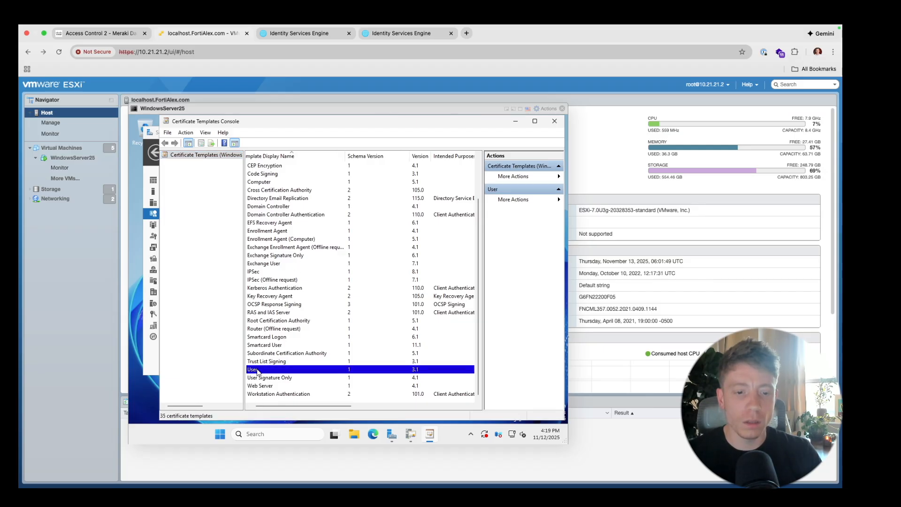
{"action": "right_click", "coordinate": [257, 370]}
{"action": "left_click", "coordinate": [271, 375]}
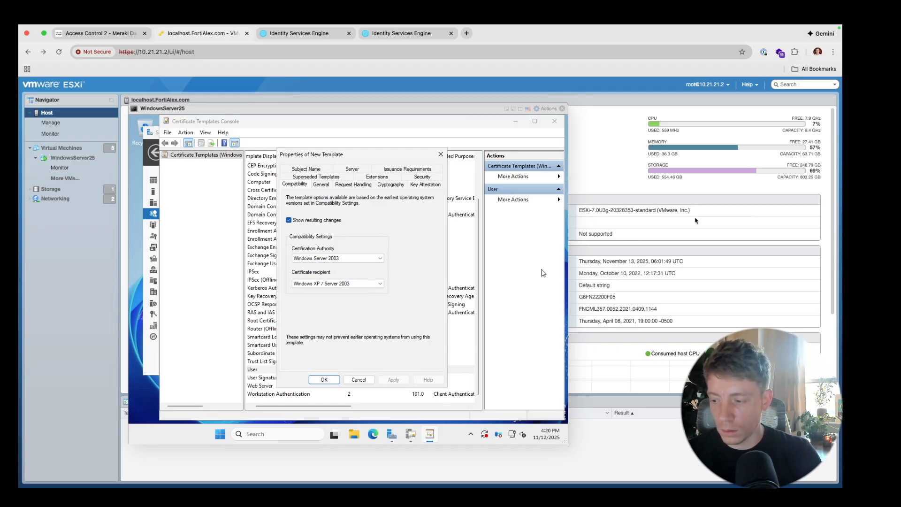
- Set compatibility to a Windows Server 2016 CA and Windows 10 / Windows Server 2016 recipients
{"action": "left_click", "coordinate": [373, 259]}
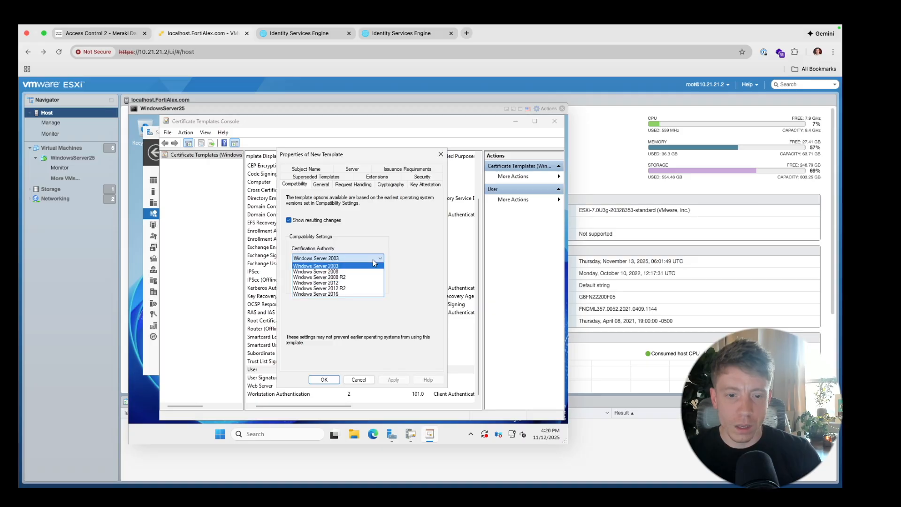
{"action": "left_click", "coordinate": [371, 294]}
{"action": "left_click", "coordinate": [426, 334]}
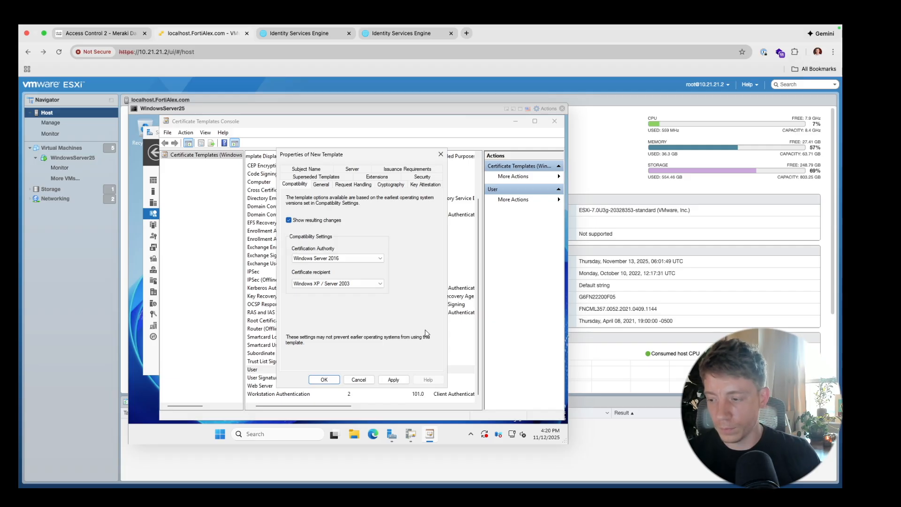
{"action": "left_click", "coordinate": [341, 285]}
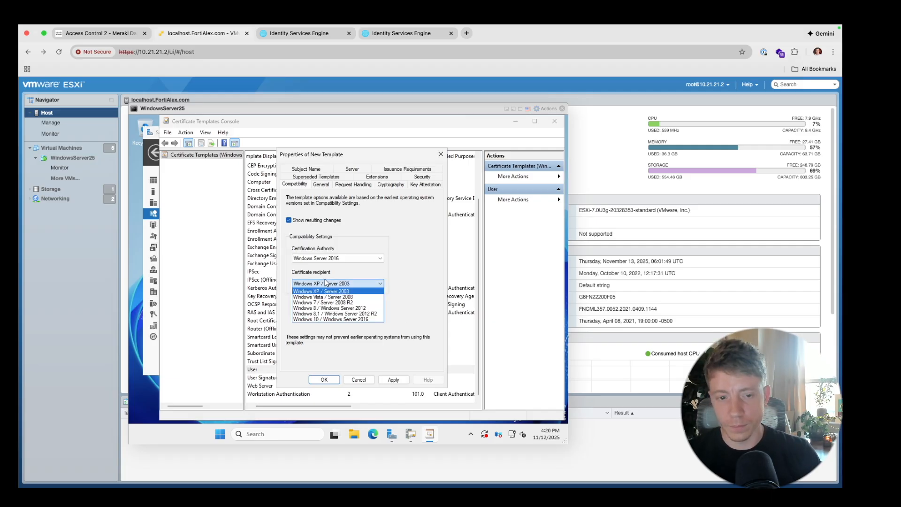
{"action": "left_click", "coordinate": [342, 319]}
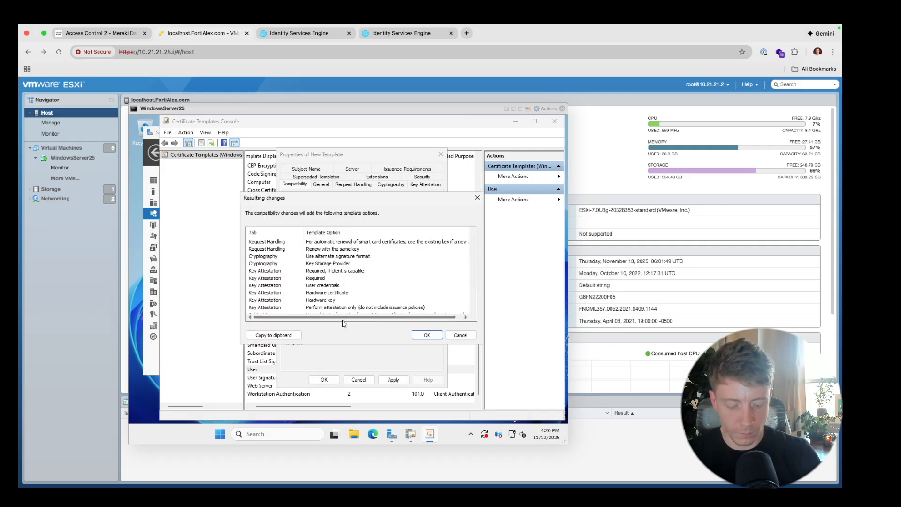
{"action": "left_click", "coordinate": [426, 335]}
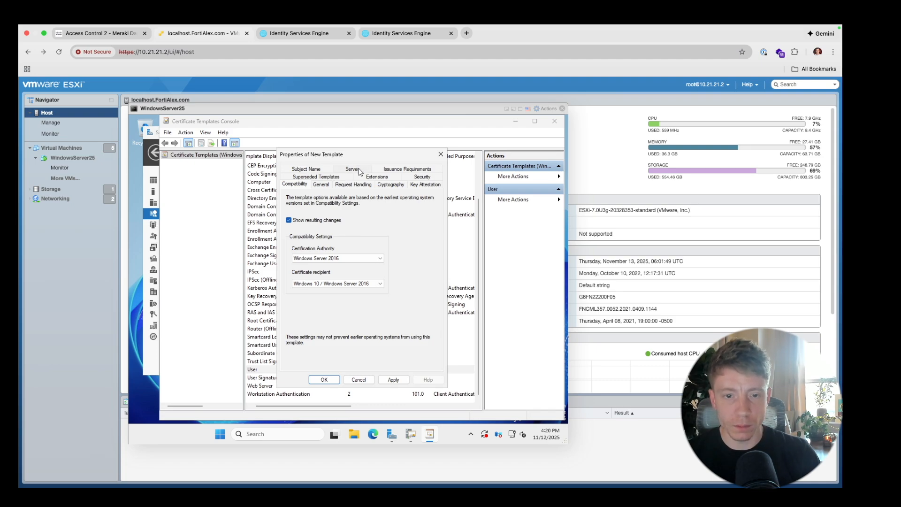
{"action": "left_click", "coordinate": [322, 186]}
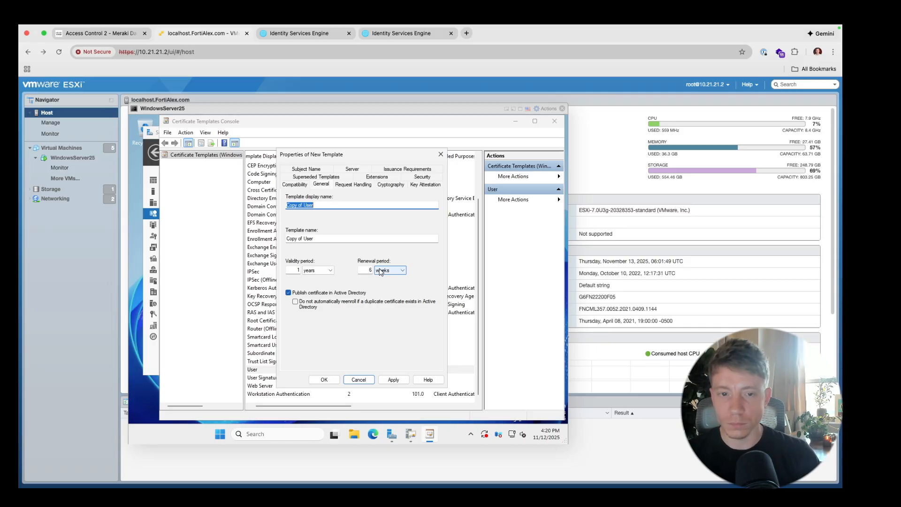
- Set the template's subject name to Supply in the request, accepting the security warning
{"action": "left_click", "coordinate": [315, 170]}
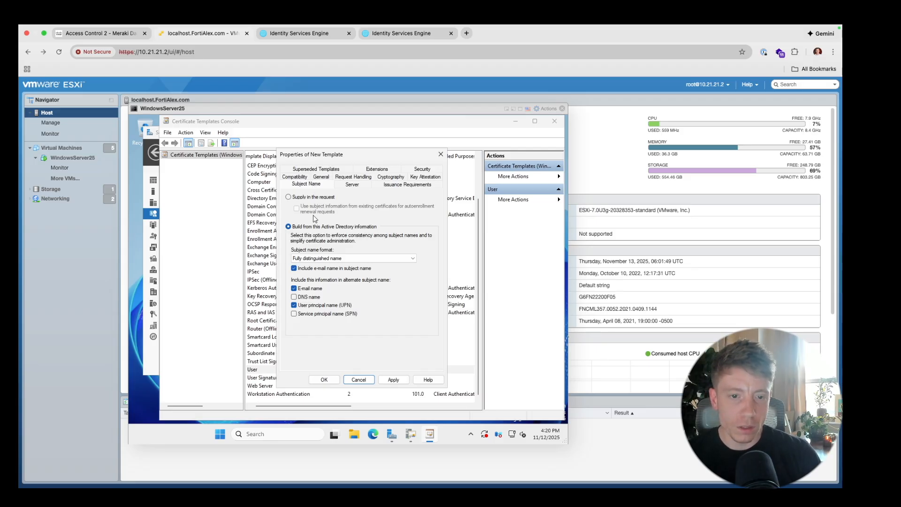
{"action": "left_click", "coordinate": [317, 197]}
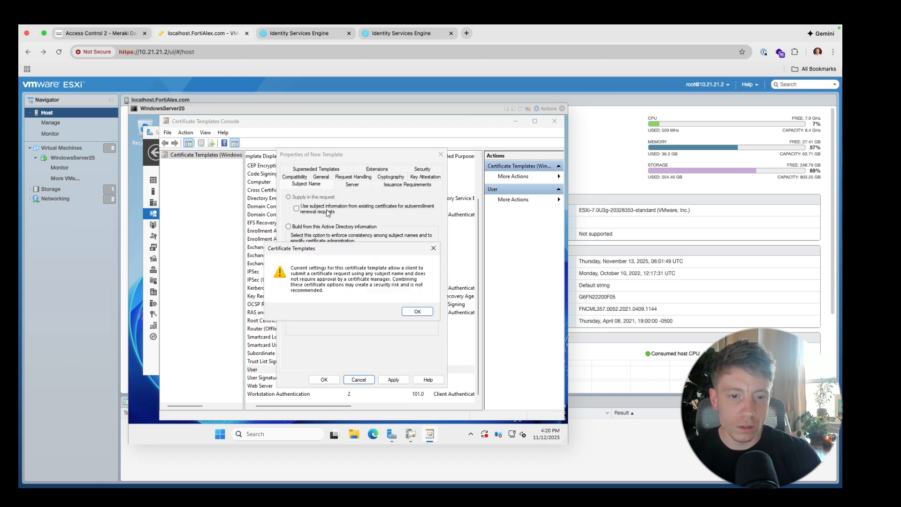
{"action": "left_click", "coordinate": [417, 311]}
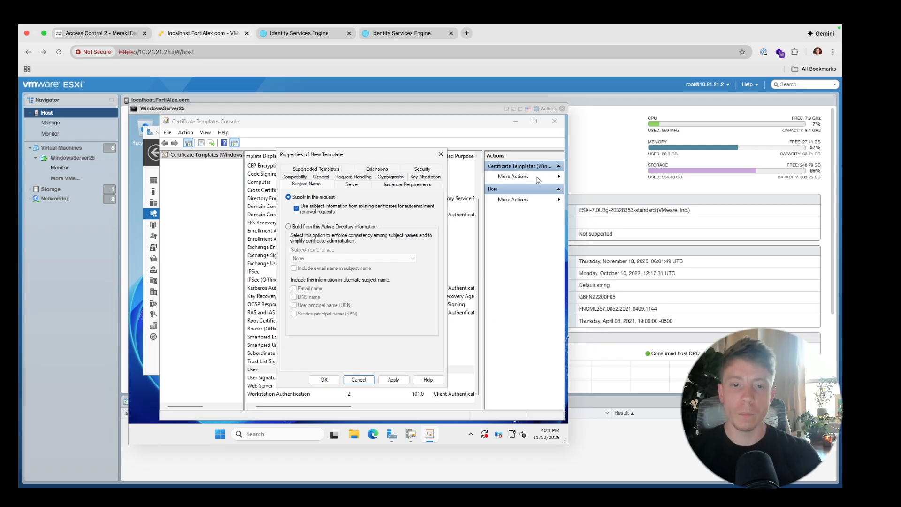
{"action": "left_click", "coordinate": [375, 169]}
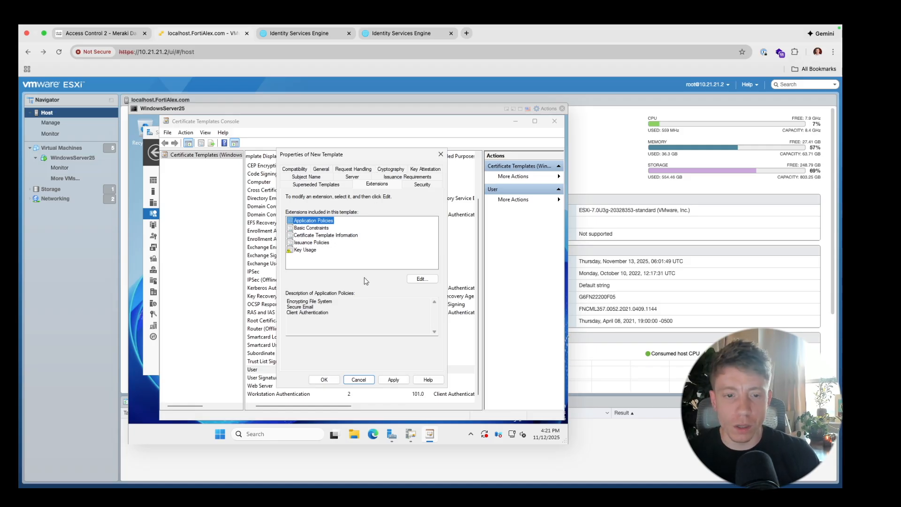
- Remove the Client Authentication, Encrypting File System and Secure Email application policies
{"action": "left_click", "coordinate": [423, 279]}
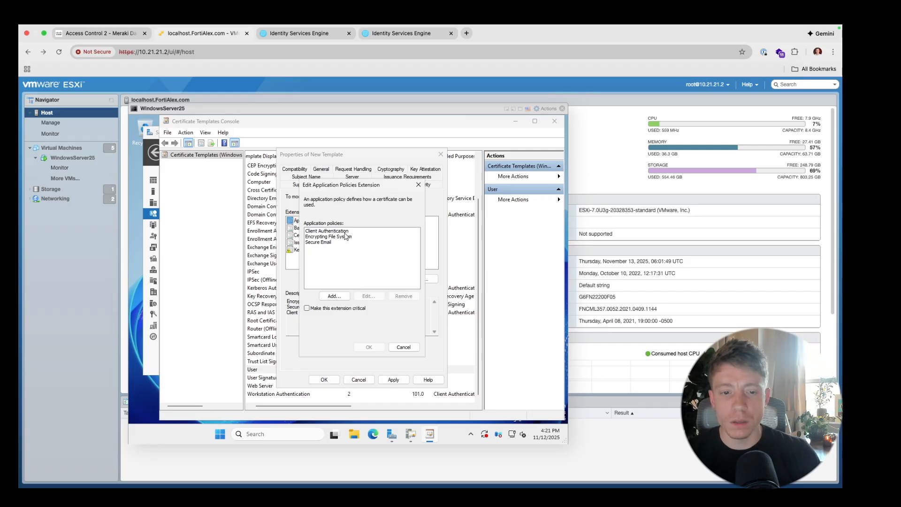
{"action": "left_click", "coordinate": [328, 231]}
{"action": "left_click", "coordinate": [402, 296]}
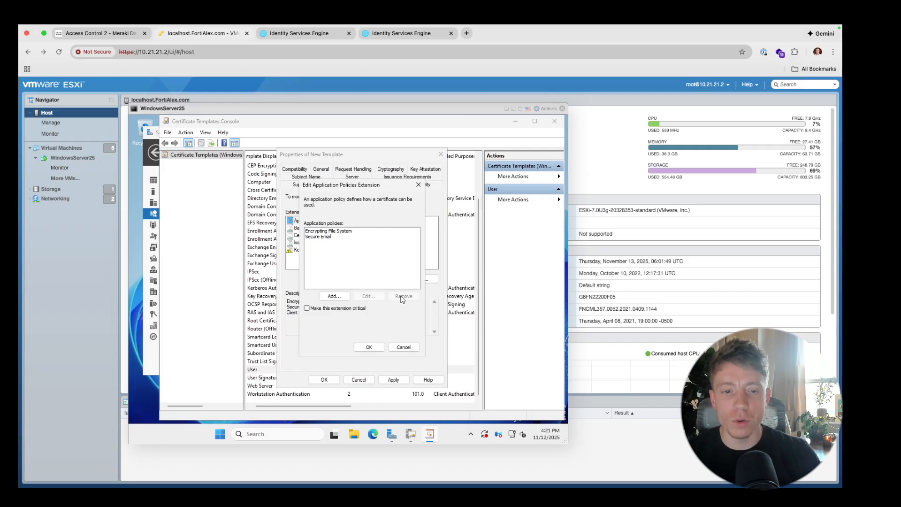
{"action": "left_click", "coordinate": [346, 233]}
{"action": "left_click", "coordinate": [412, 296]}
{"action": "left_click", "coordinate": [355, 234]}
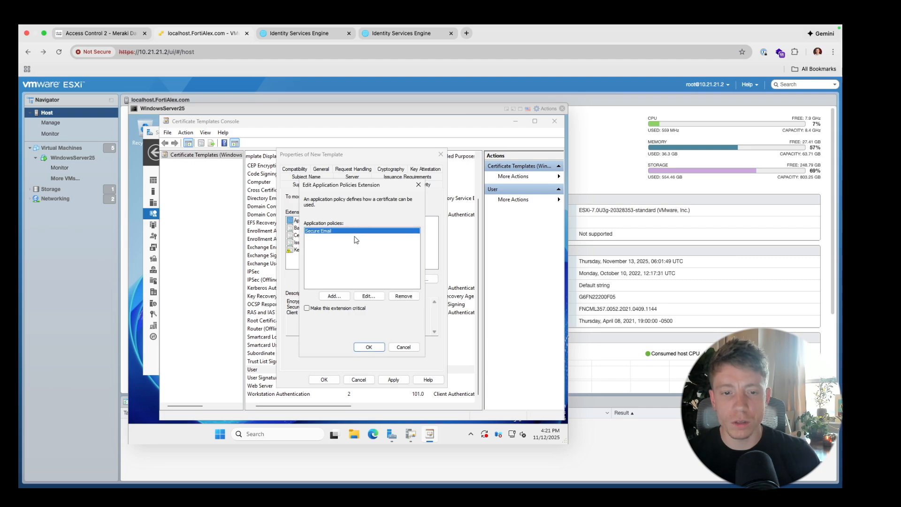
{"action": "left_click", "coordinate": [410, 294]}
{"action": "left_click", "coordinate": [369, 346]}
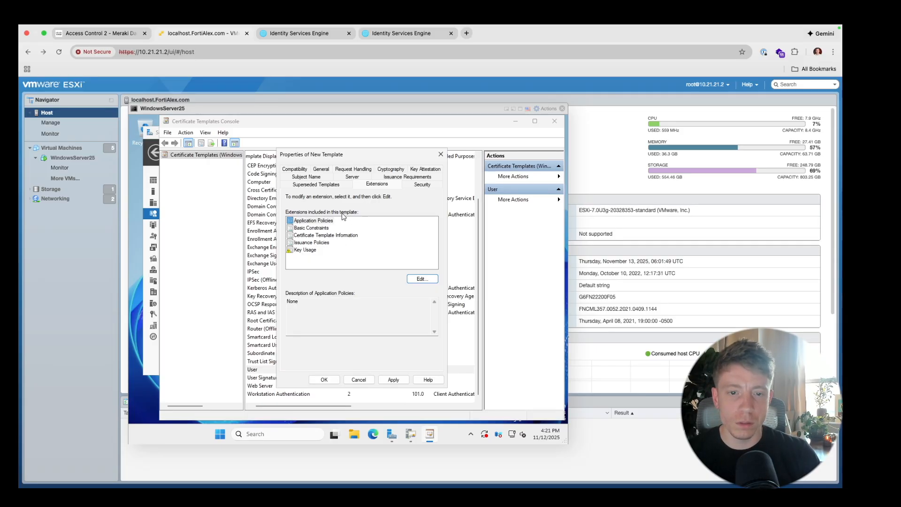
- Add Client Authentication as the only application policy
{"action": "left_click", "coordinate": [324, 221]}
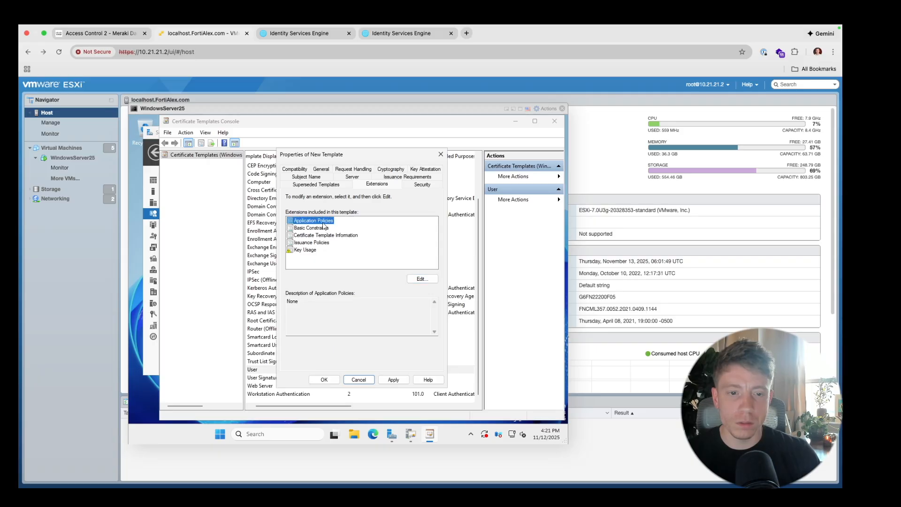
{"action": "left_click", "coordinate": [423, 280]}
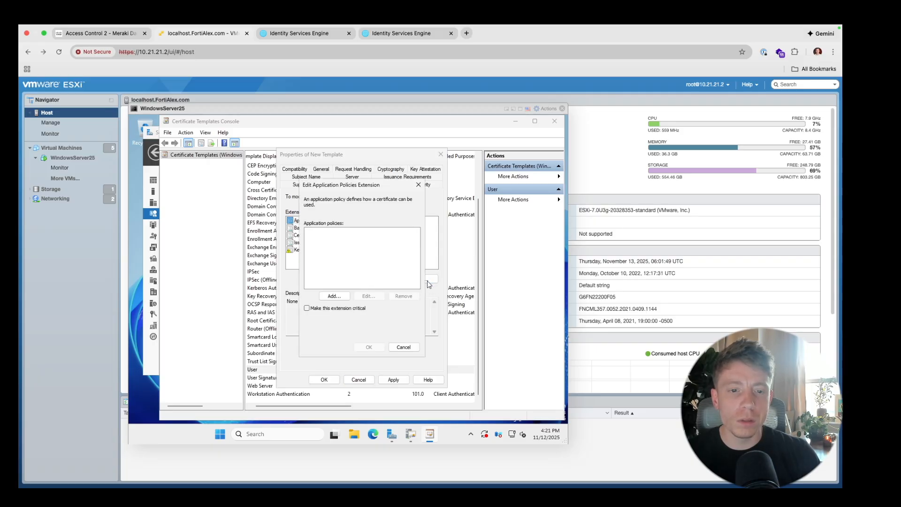
{"action": "left_click", "coordinate": [346, 296]}
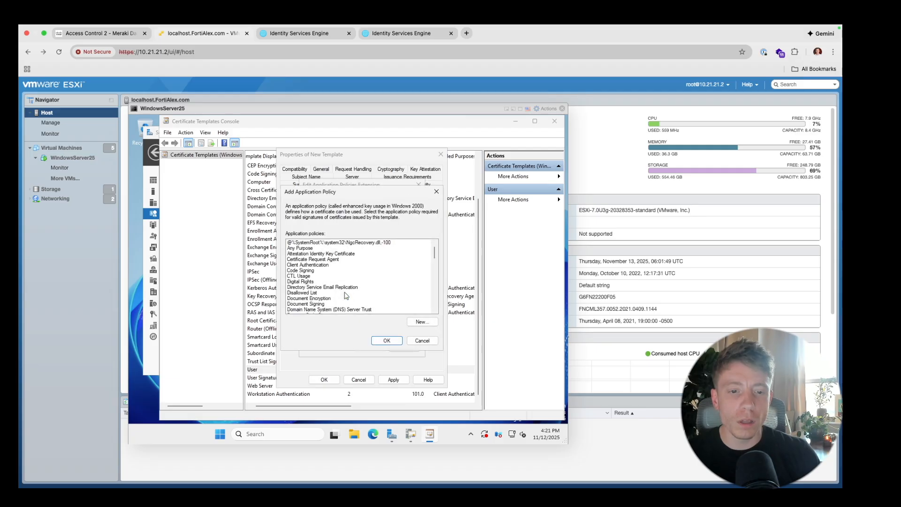
{"action": "left_click", "coordinate": [336, 265]}
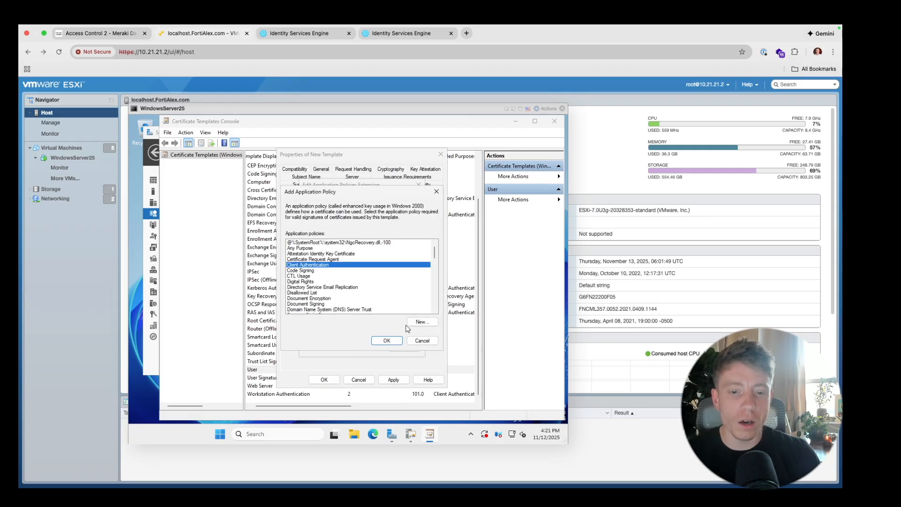
{"action": "left_click", "coordinate": [393, 341]}
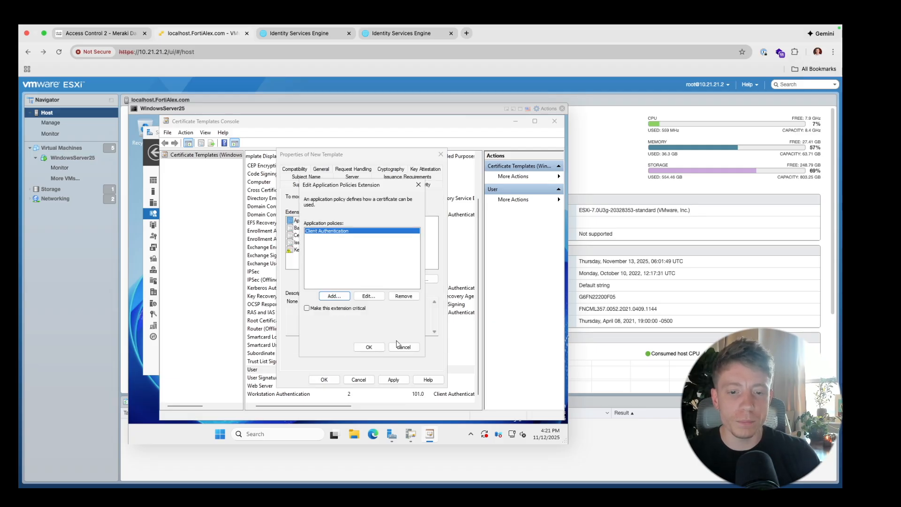
{"action": "left_click", "coordinate": [369, 347]}
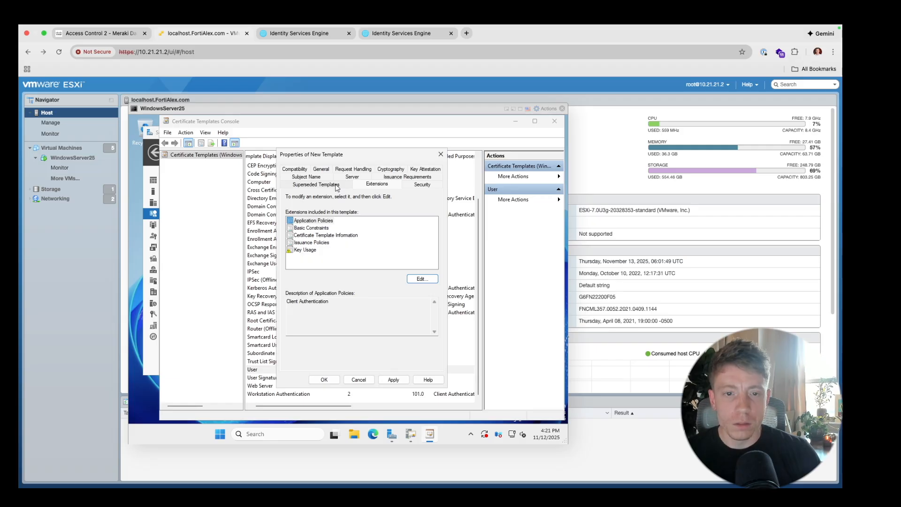
- Grant Authenticated Users Enroll permission on the template and save it as Copy of User
{"action": "left_click", "coordinate": [428, 185]}
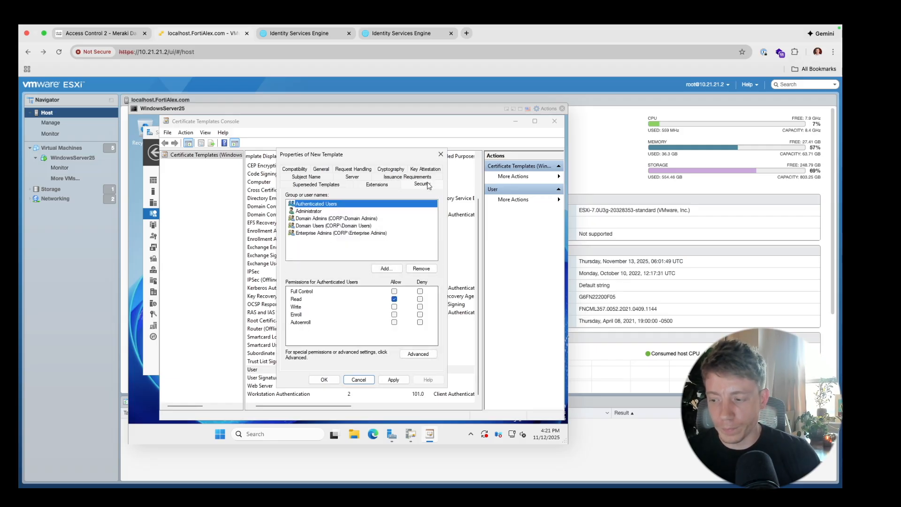
{"action": "left_click", "coordinate": [395, 269]}
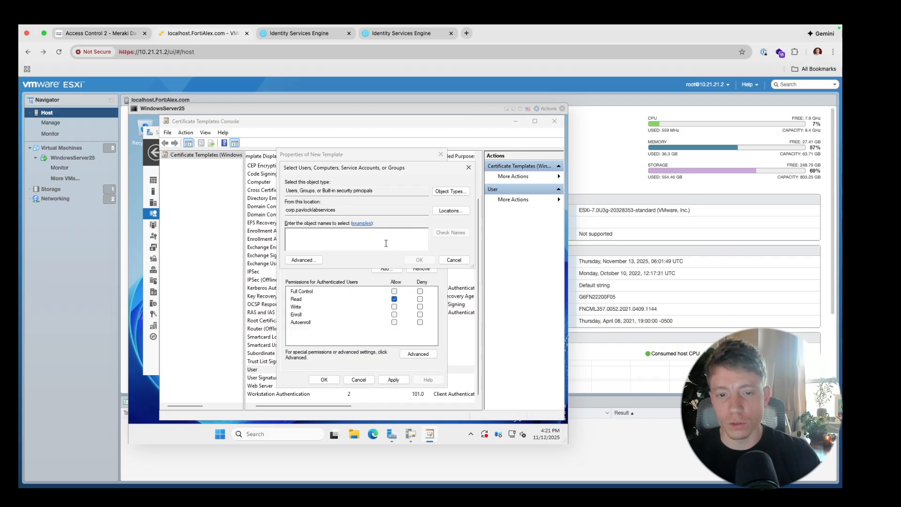
{"action": "left_click", "coordinate": [452, 260]}
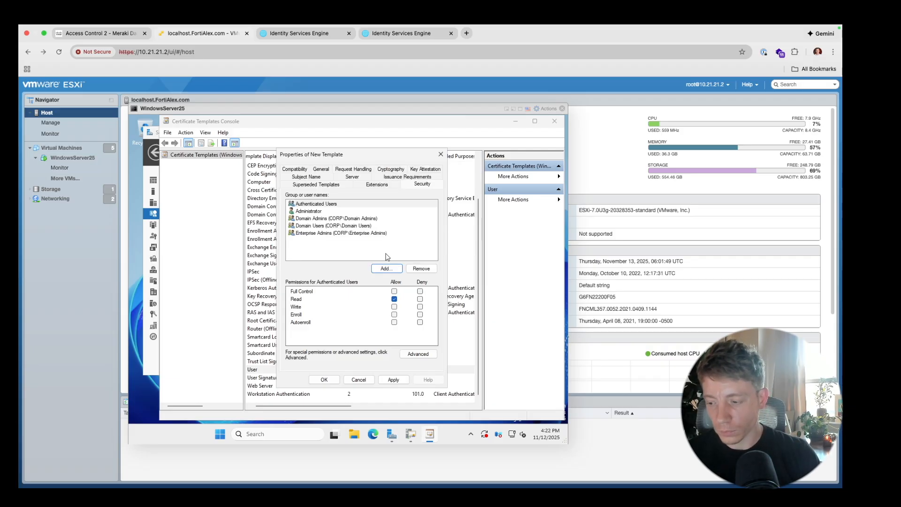
{"action": "left_click", "coordinate": [395, 314]}
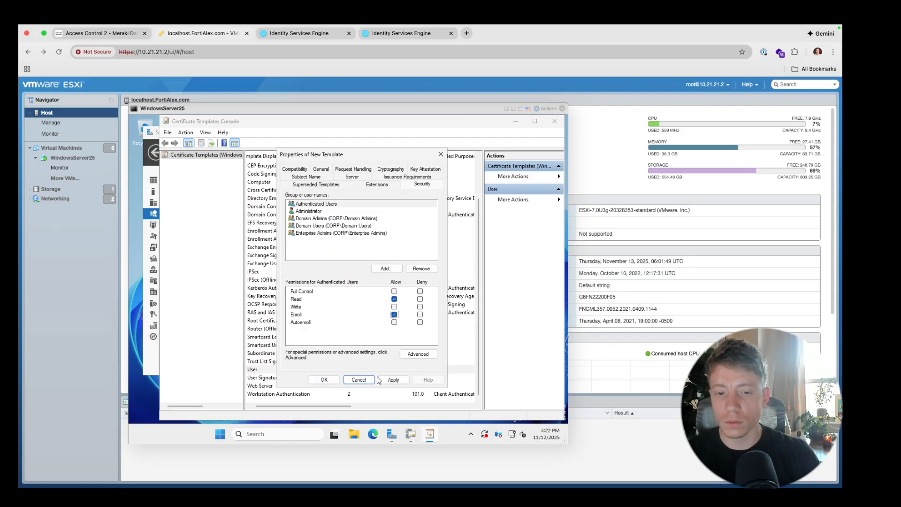
{"action": "left_click", "coordinate": [328, 381]}
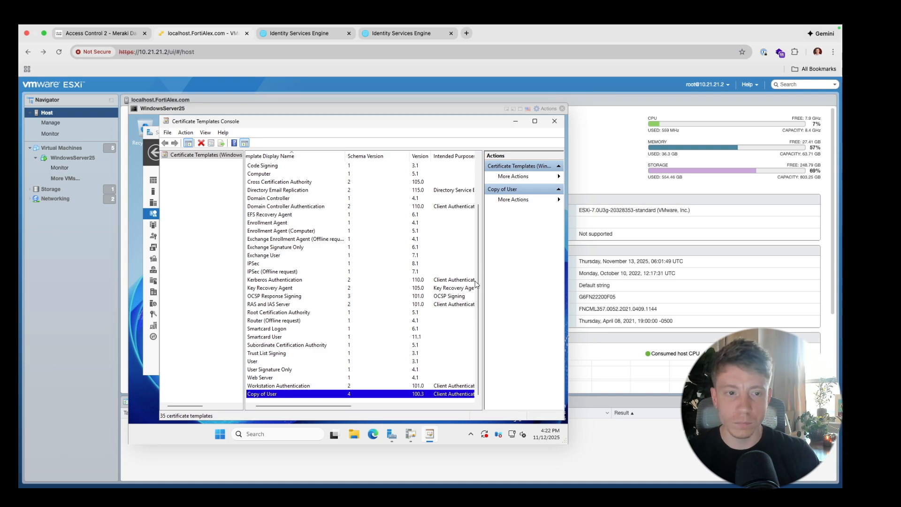
- Add Copy of User as a new Certificate Template to Issue on the corp CA
{"action": "left_click", "coordinate": [211, 159]}
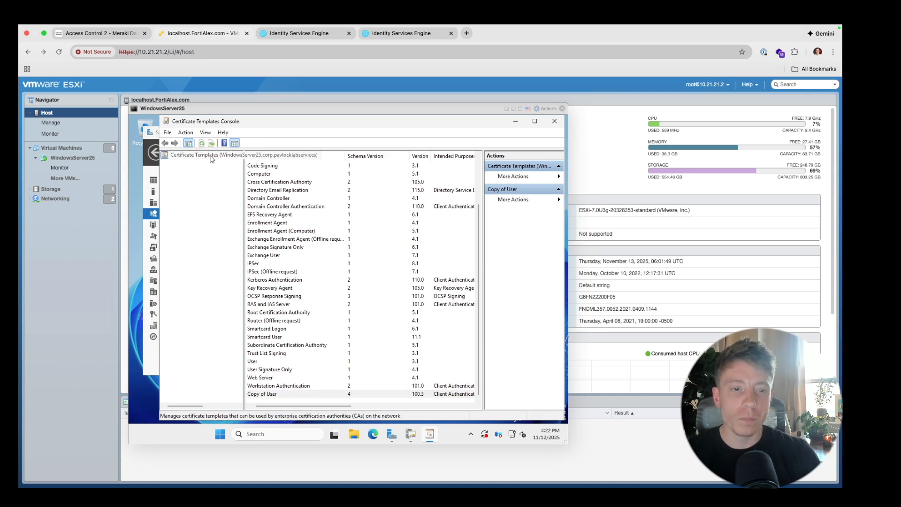
{"action": "right_click", "coordinate": [212, 159]}
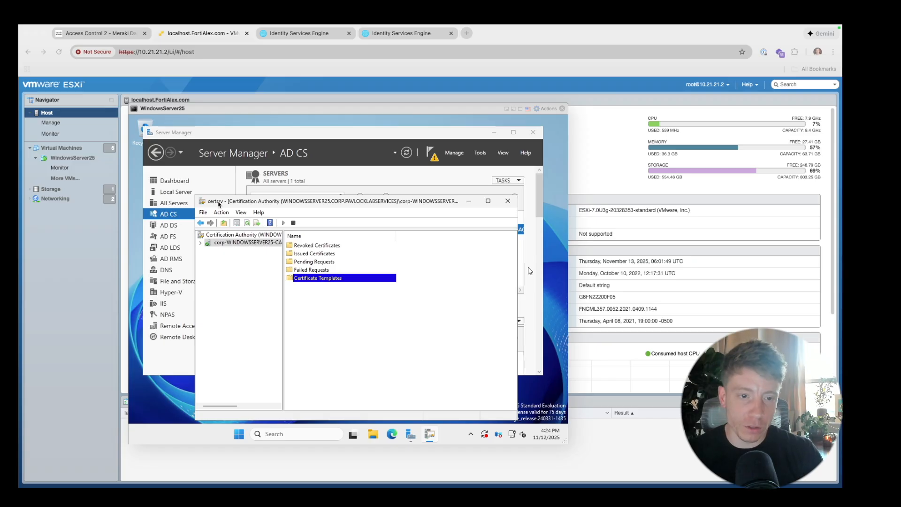
{"action": "right_click", "coordinate": [315, 280]}
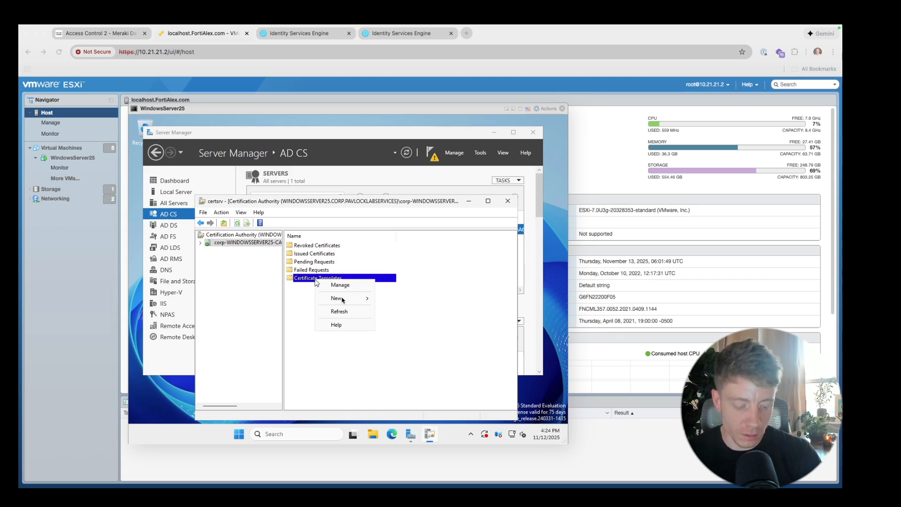
{"action": "mouse_move", "coordinate": [345, 300]}
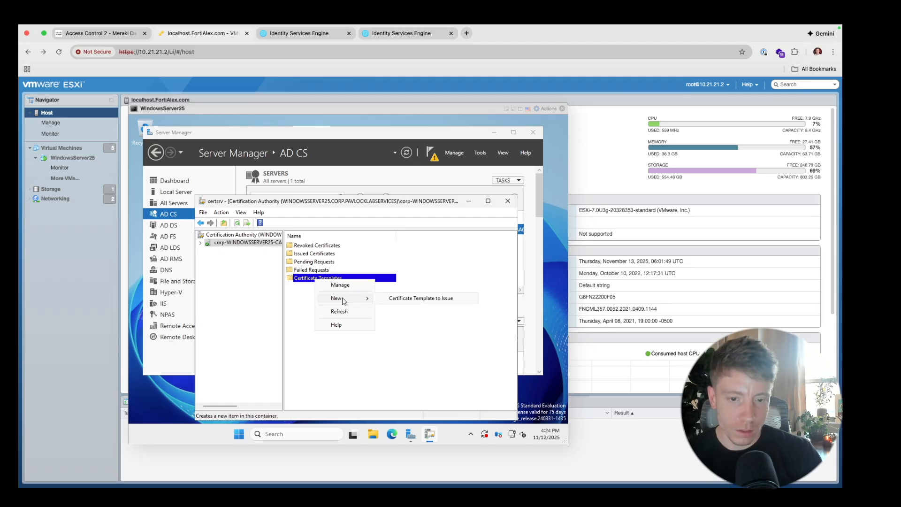
{"action": "left_click", "coordinate": [391, 299]}
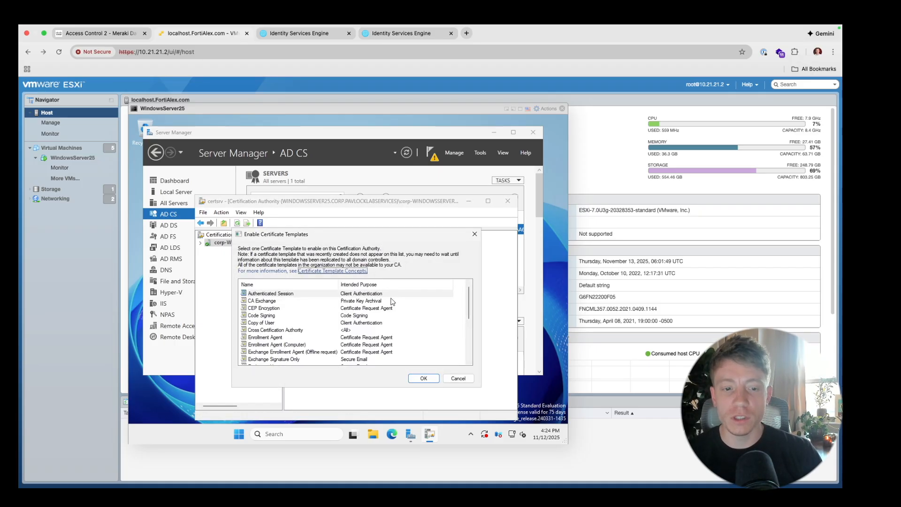
{"action": "scroll", "coordinate": [343, 329], "scroll_direction": "down", "scroll_amount": 8}
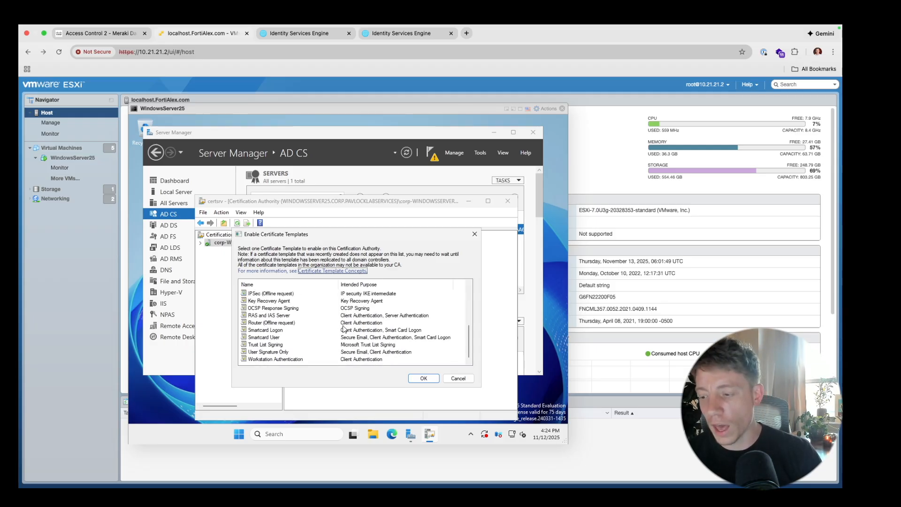
{"action": "scroll", "coordinate": [343, 328], "scroll_direction": "up", "scroll_amount": 8}
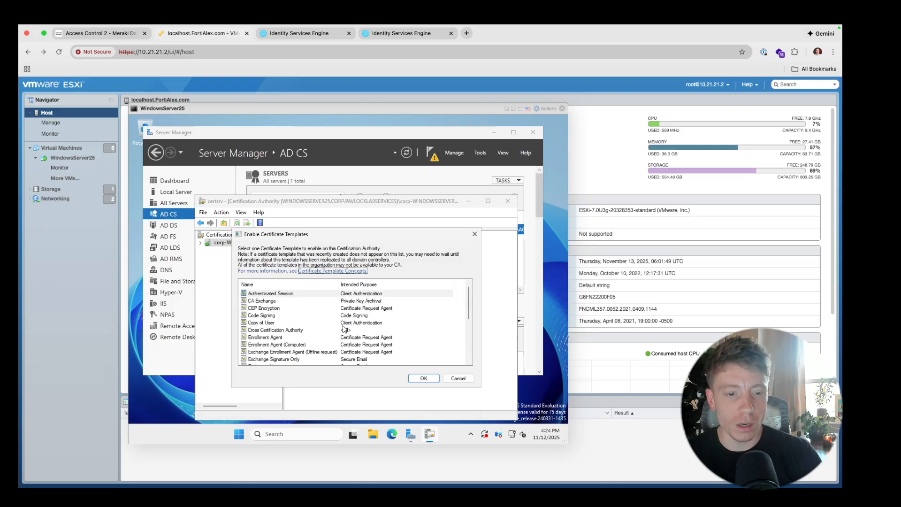
{"action": "left_click", "coordinate": [316, 323]}
{"action": "left_click", "coordinate": [423, 378]}
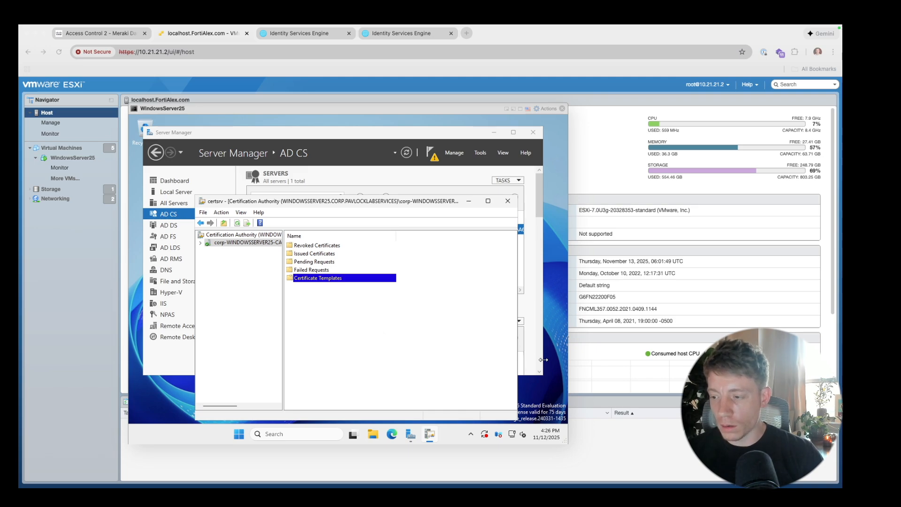
- Search 'power' to launch Windows PowerShell as Administrator, then switch to the macOS desktop
{"action": "left_click", "coordinate": [328, 439]}
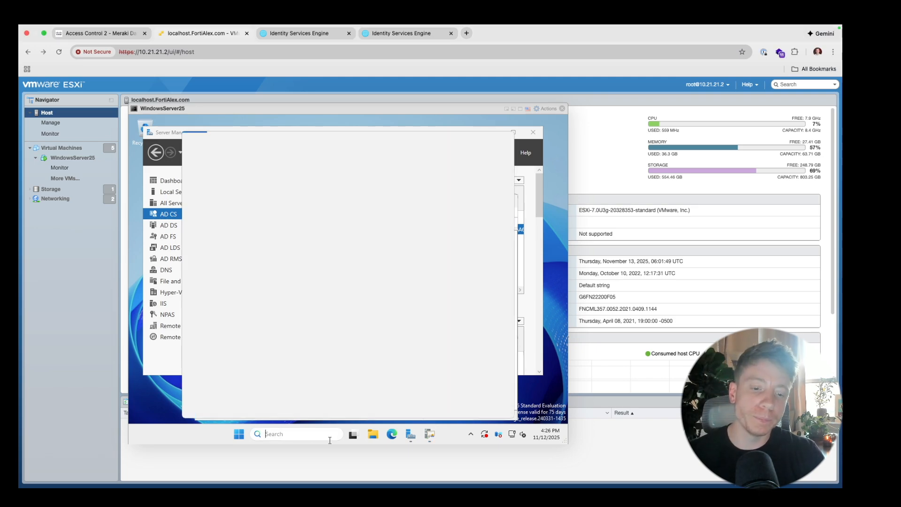
{"action": "type", "text": "power"}
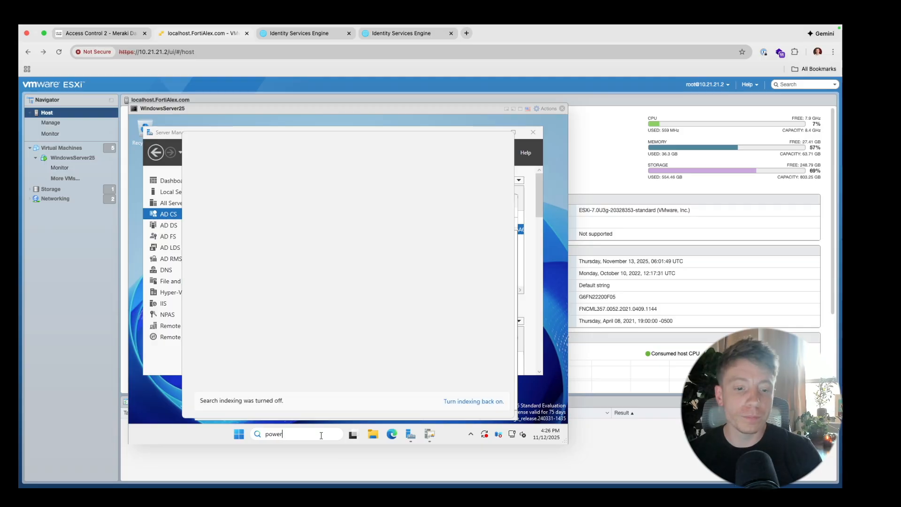
{"action": "key", "text": "Return"}
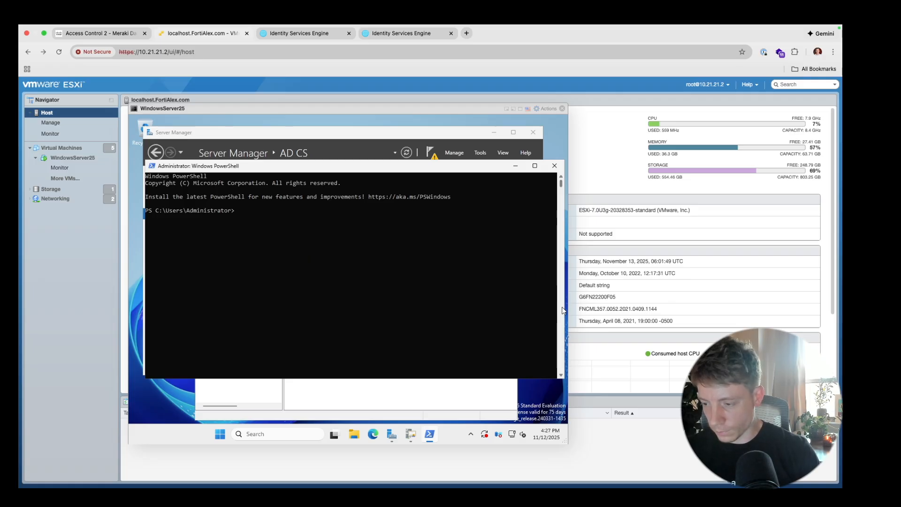
{"action": "key", "text": "super+Tab"}
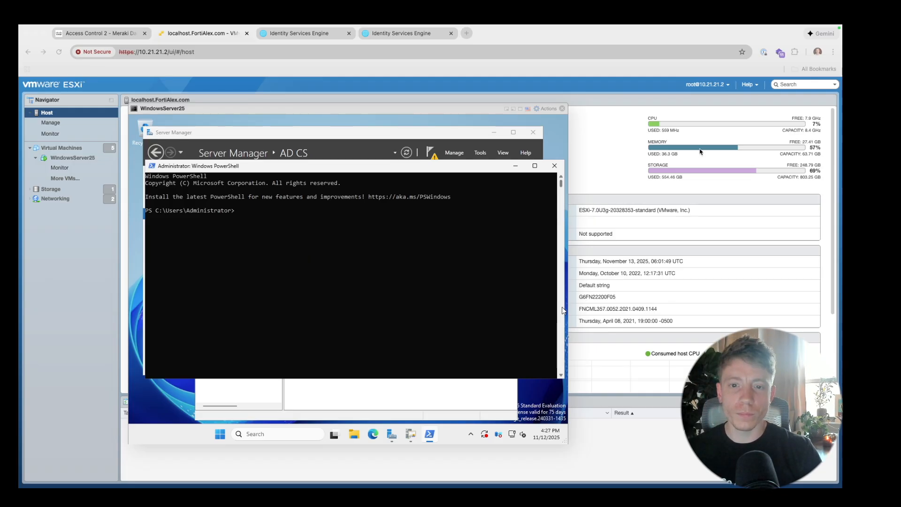
{"action": "key", "text": "ctrl+Left"}
- Paste 'certreq -new C:\cert-request.inf C:\MDM-Certificate.req' below the request script
{"action": "key", "text": "ctrl+Right"}
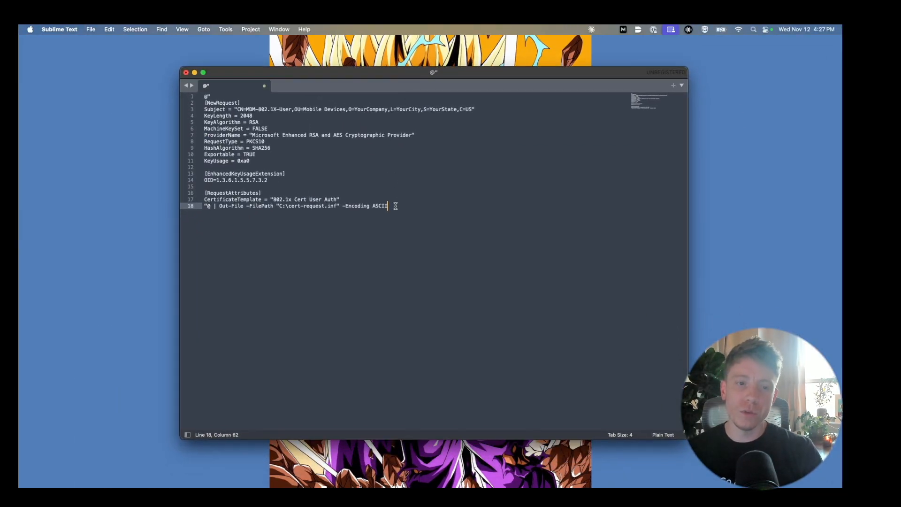
{"action": "key", "text": "Return"}
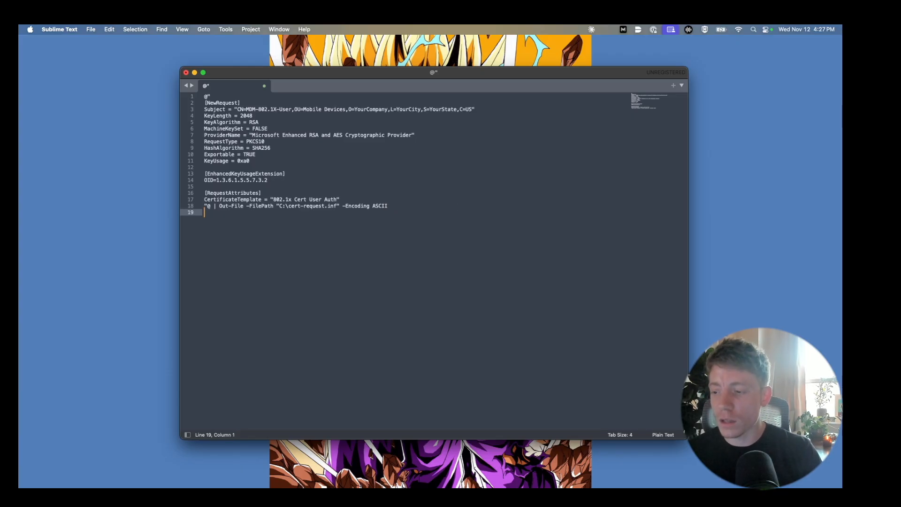
{"action": "key", "text": "super+Tab"}
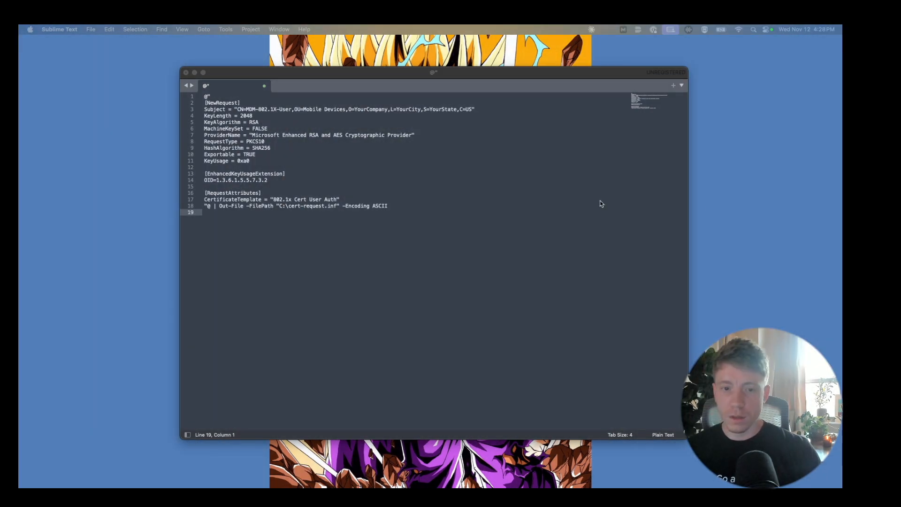
{"action": "left_click", "coordinate": [436, 214]}
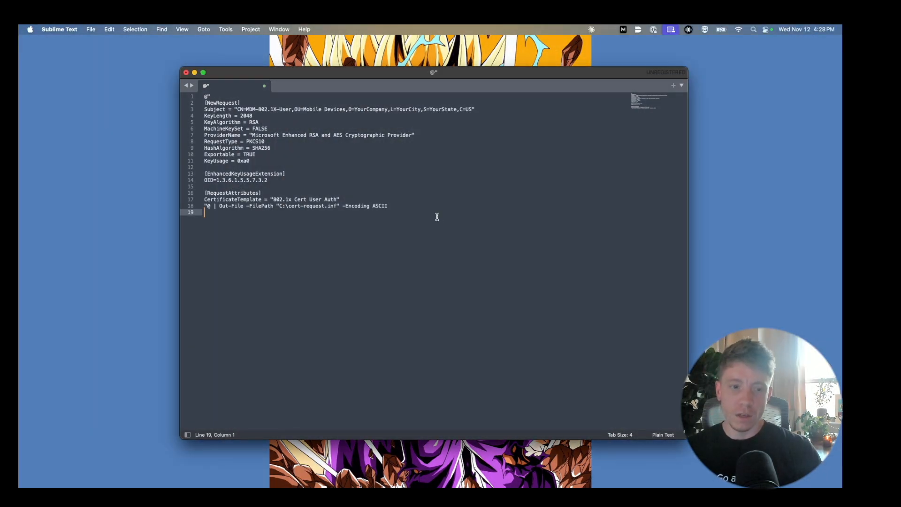
{"action": "key", "text": "Return"}
{"action": "key", "text": "Return"}
{"action": "type", "text": "certreq -new C:\\cert-request.inf C:\\MDM-Certificate.req"}
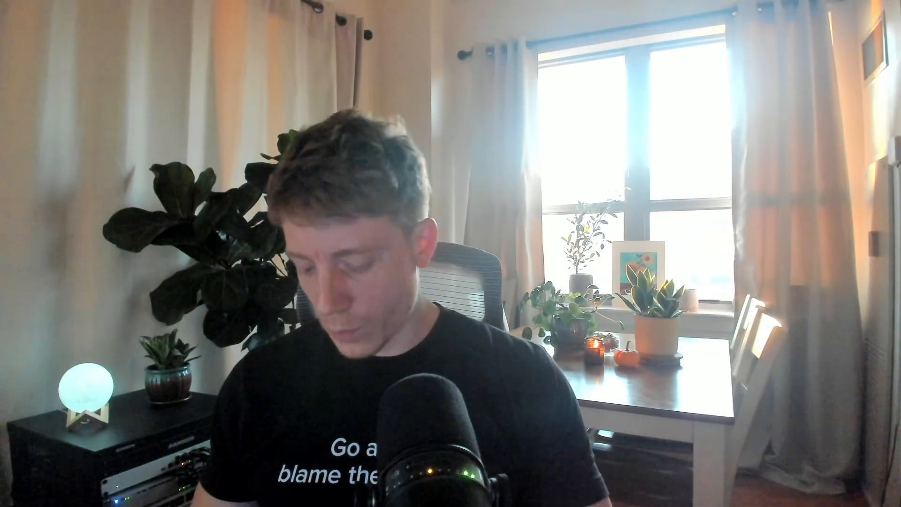
{"action": "key", "text": "super+s"}
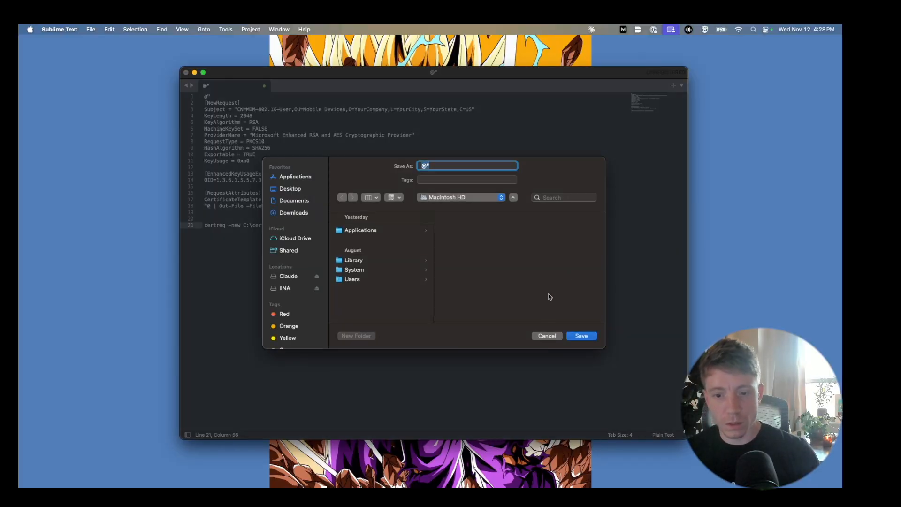
{"action": "left_click", "coordinate": [547, 335]}
{"action": "key", "text": "Return"}
{"action": "type", "text": "certutil -ping"}
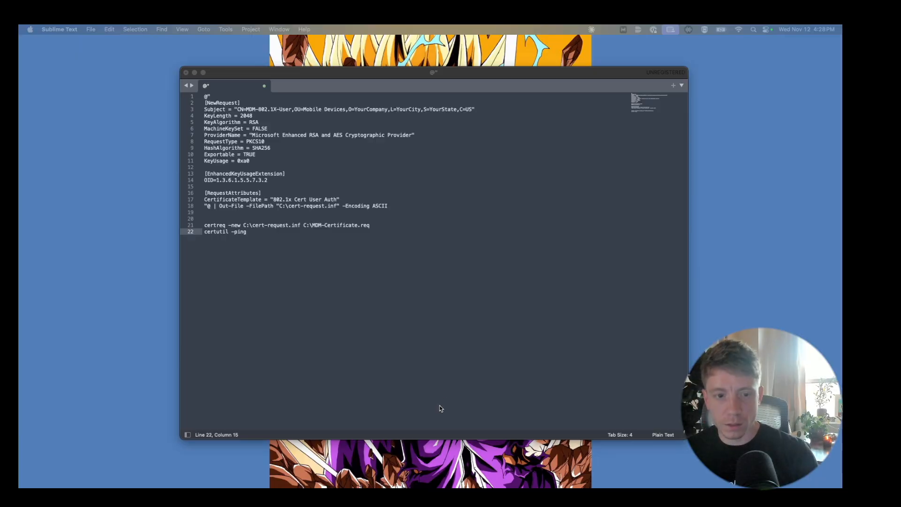
{"action": "type", "text": "certreq -submit -config \"YourServerName\\YourCAName\" C:\\MDM-Certificate.req C:\\MDM-Certificate.cer"}
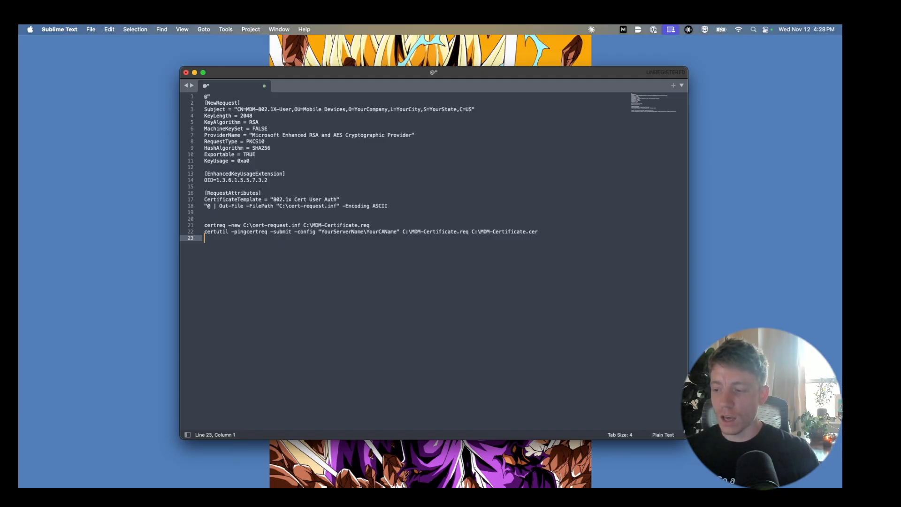
{"action": "key", "text": "super+Tab"}
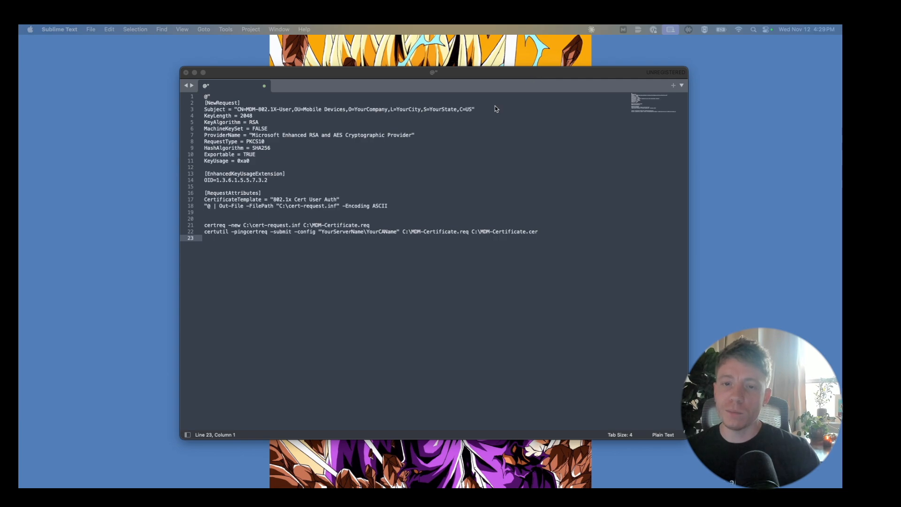
- Switch over to the full-screen Chrome space to reach the Meraki Dashboard
{"action": "key", "text": "ctrl+Right"}
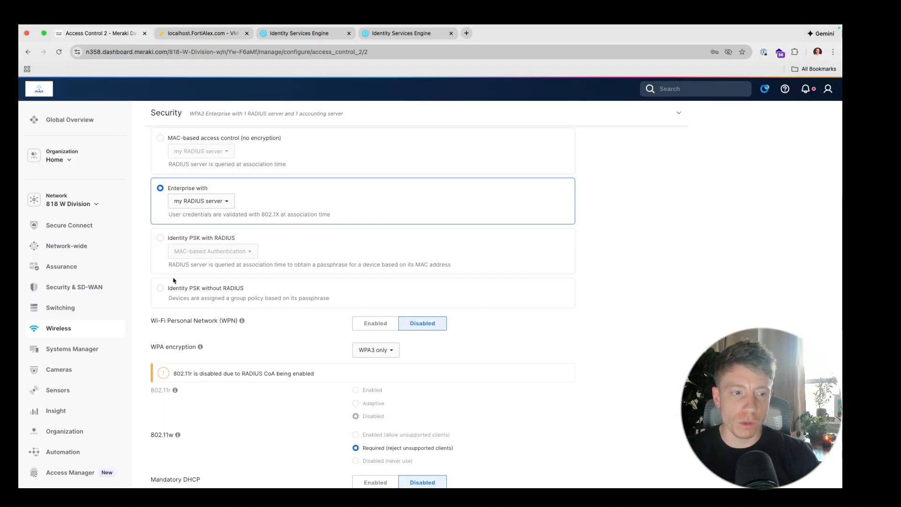
- Go to Systems Manager > Configure > Settings and select the Wireless Cert Test profile
{"action": "mouse_move", "coordinate": [89, 347]}
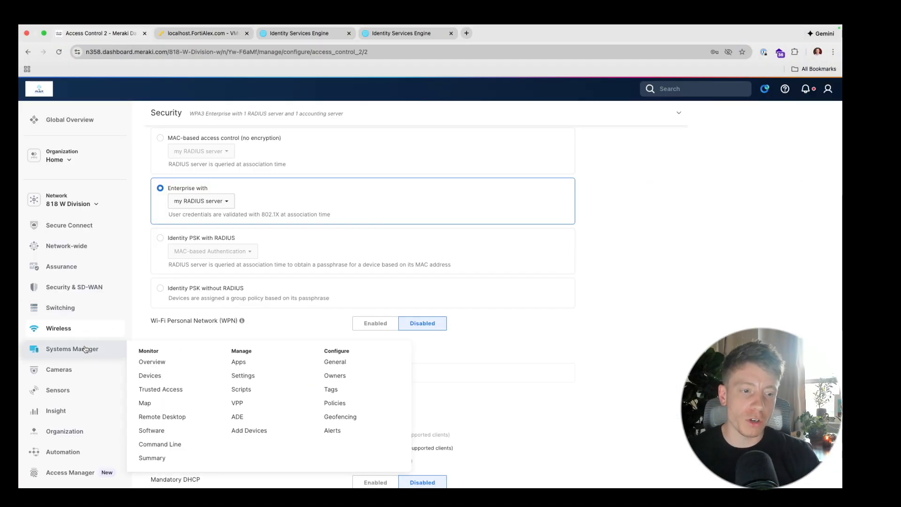
{"action": "left_click", "coordinate": [242, 376]}
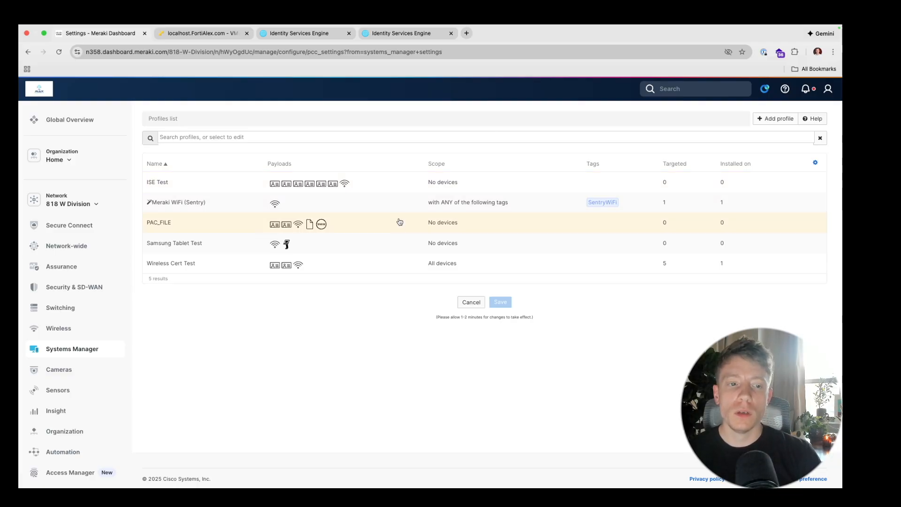
{"action": "left_click", "coordinate": [382, 263]}
- Review the Radius_Test_Cert payload (System store, password), then the Root_CA and Radius_Test payloads
{"action": "left_click", "coordinate": [187, 185]}
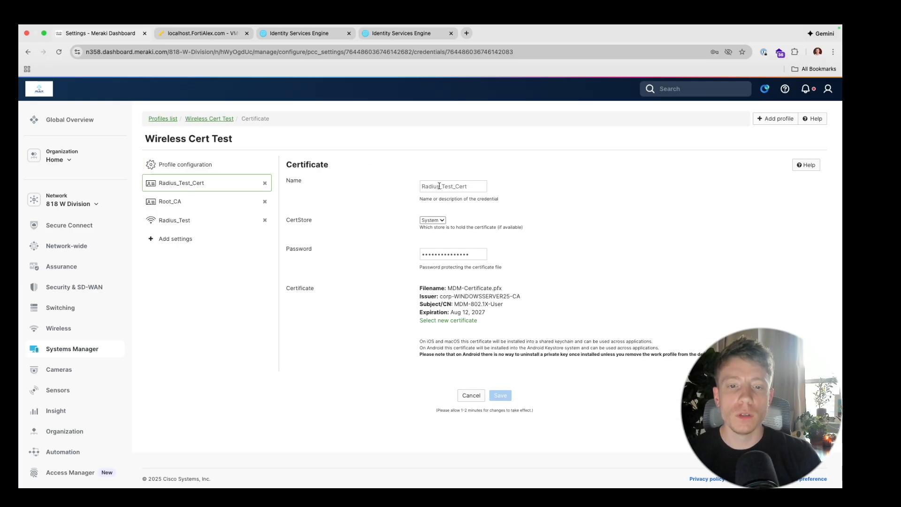
{"action": "left_click", "coordinate": [440, 221]}
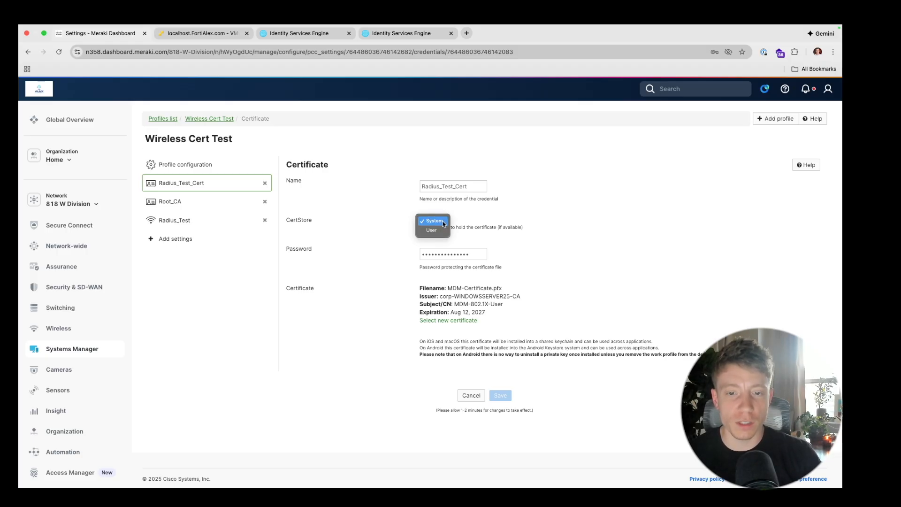
{"action": "left_click", "coordinate": [443, 221]}
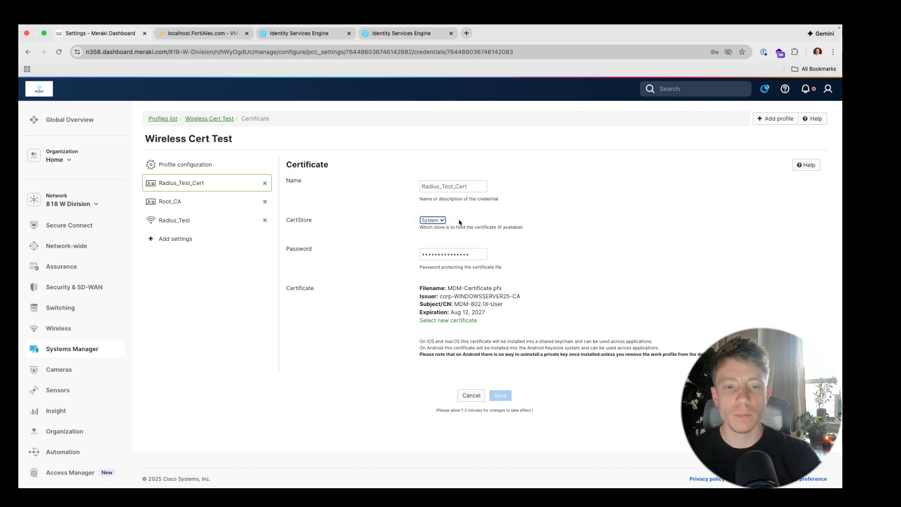
{"action": "left_click", "coordinate": [476, 254]}
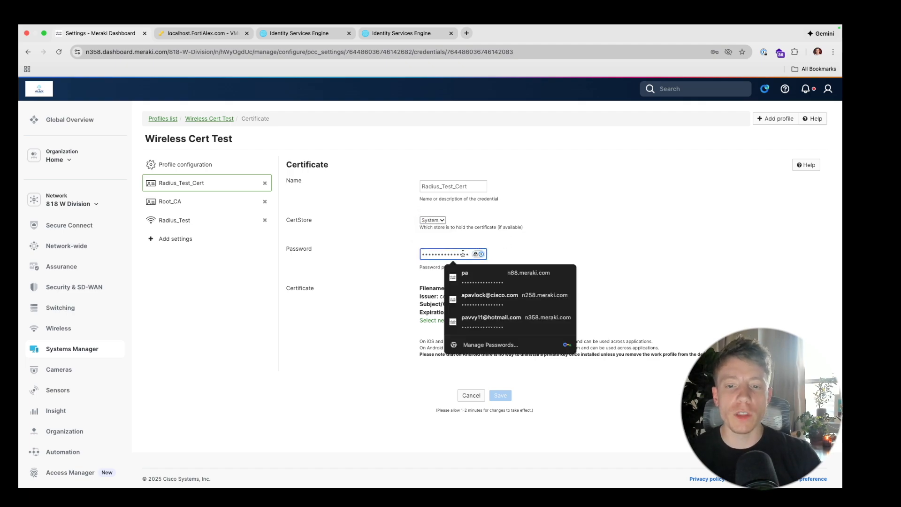
{"action": "left_click", "coordinate": [400, 249]}
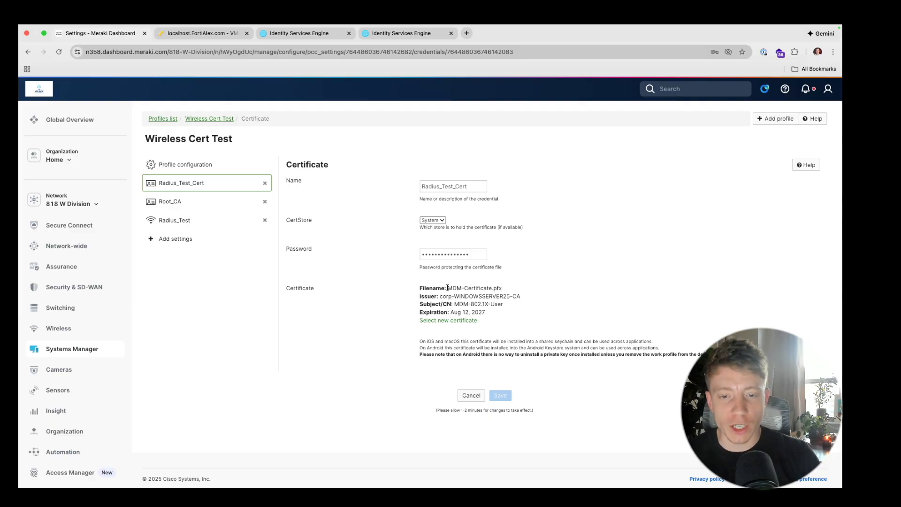
{"action": "left_click", "coordinate": [458, 320]}
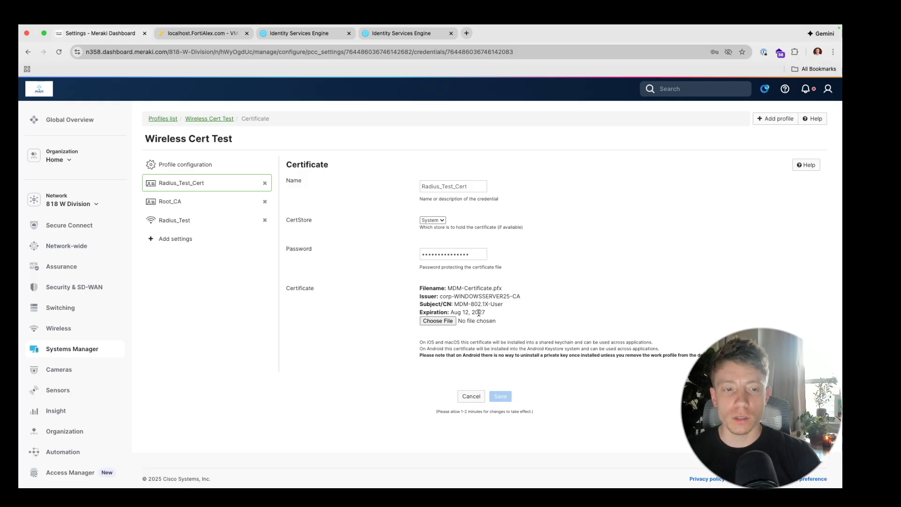
{"action": "left_click", "coordinate": [201, 198]}
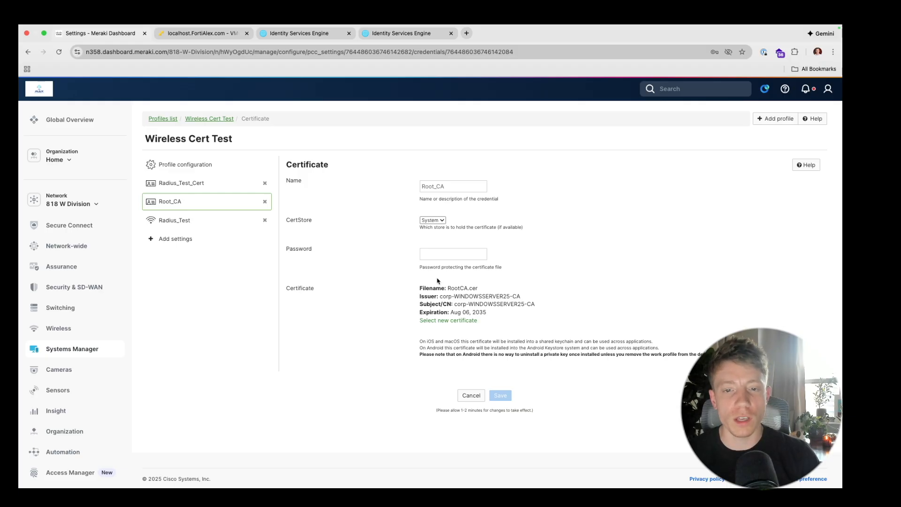
{"action": "left_click", "coordinate": [183, 221]}
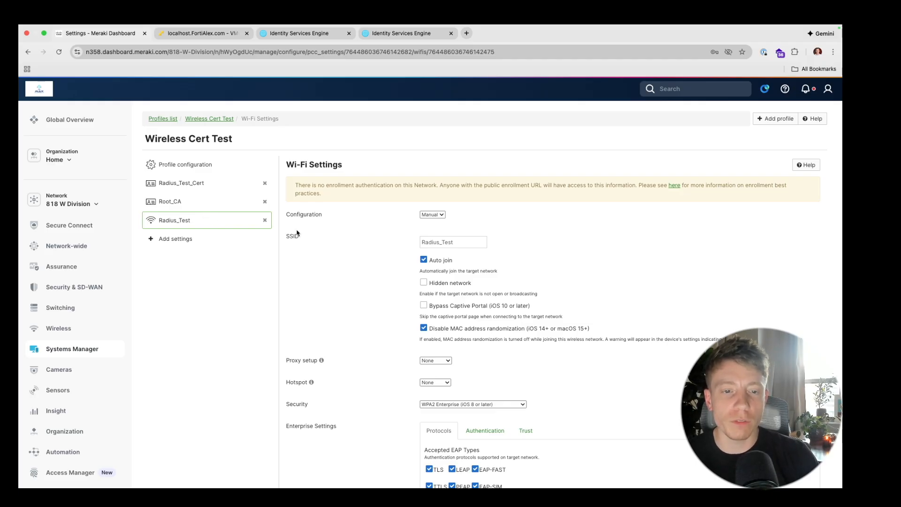
- Change the profile's SSID from Radius_Test to Radius Test
{"action": "left_click", "coordinate": [444, 242]}
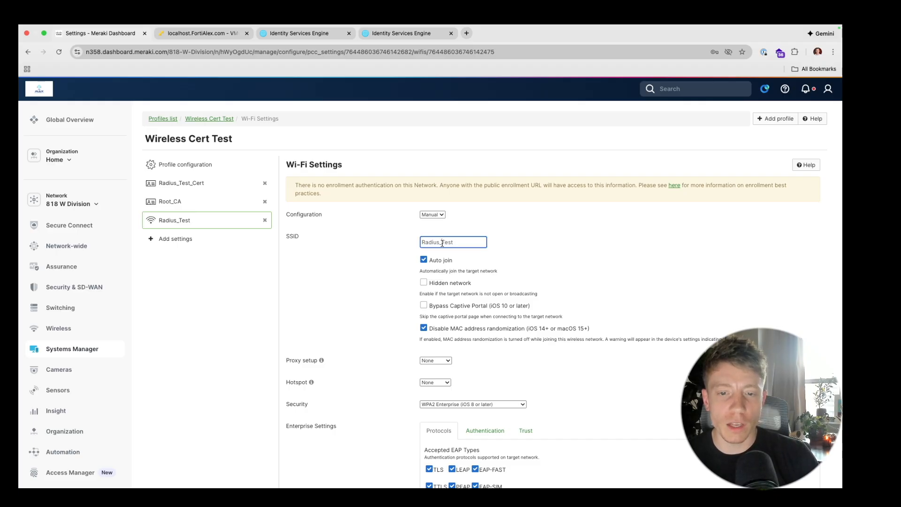
{"action": "key", "text": "BackSpace"}
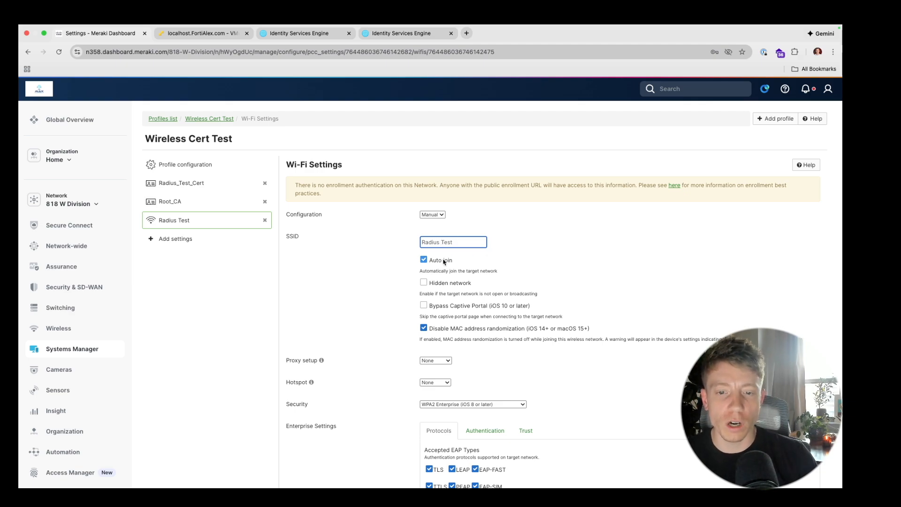
{"action": "scroll", "coordinate": [380, 327], "scroll_direction": "down", "scroll_amount": 3}
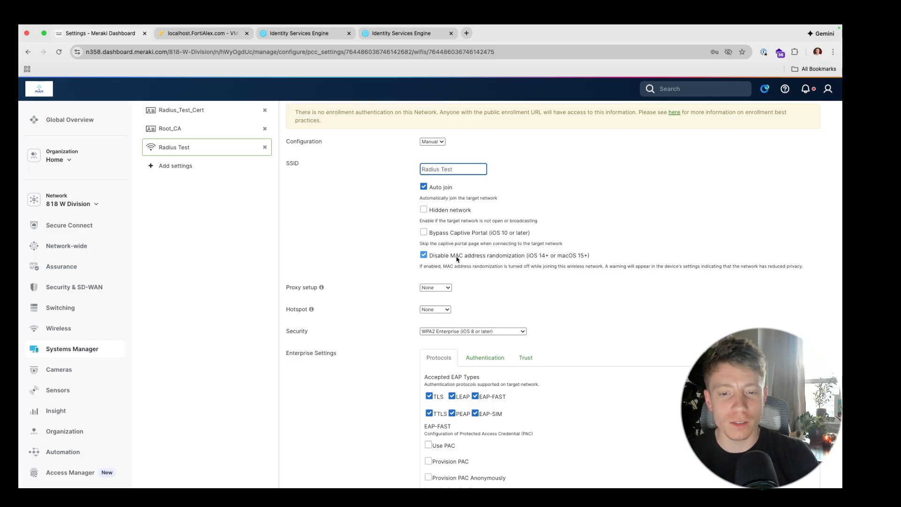
{"action": "scroll", "coordinate": [458, 258], "scroll_direction": "down", "scroll_amount": 2}
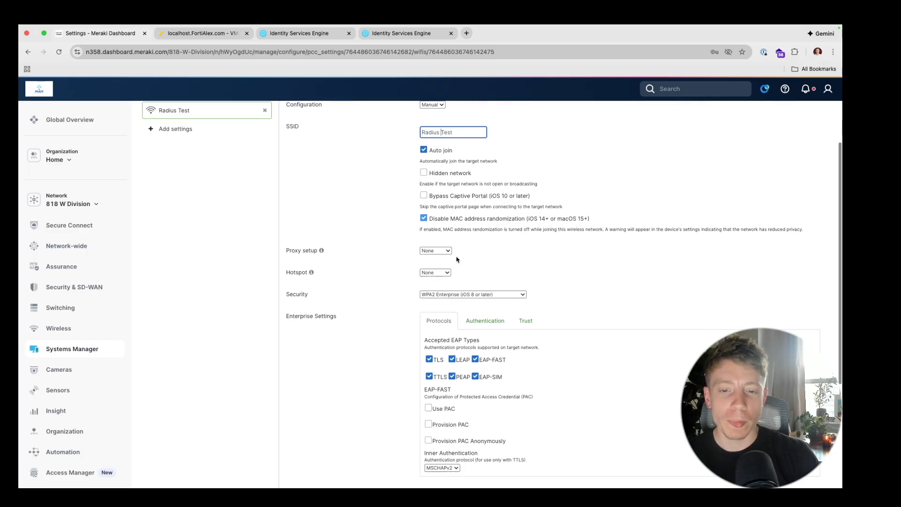
- Review the WPA2 Enterprise security, authentication, trusted certificates and accepted EAP types
{"action": "left_click", "coordinate": [461, 292]}
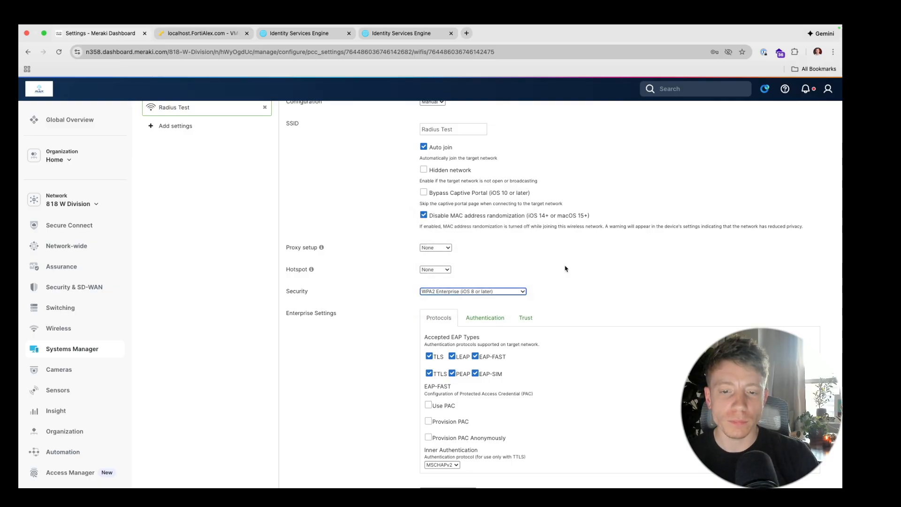
{"action": "scroll", "coordinate": [546, 345], "scroll_direction": "down", "scroll_amount": 2}
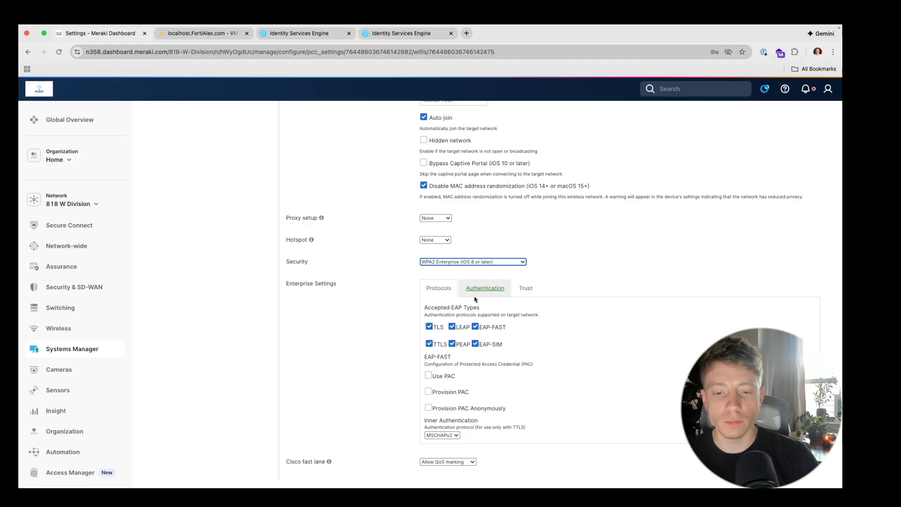
{"action": "scroll", "coordinate": [471, 332], "scroll_direction": "down", "scroll_amount": 3}
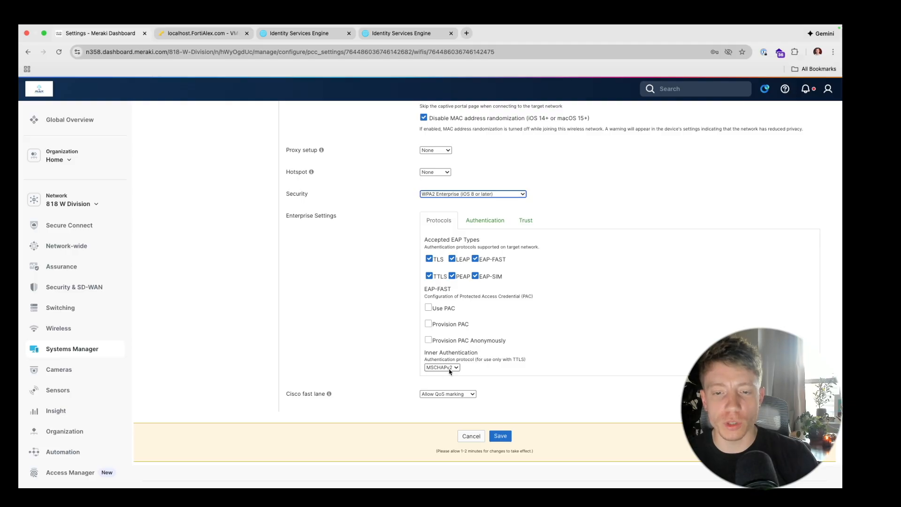
{"action": "left_click", "coordinate": [473, 224]}
{"action": "left_click", "coordinate": [524, 220]}
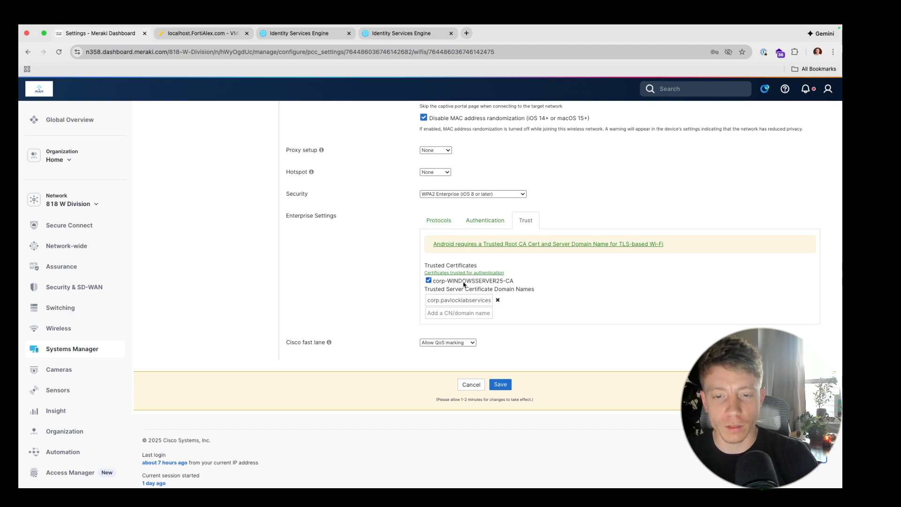
{"action": "left_click", "coordinate": [438, 220]}
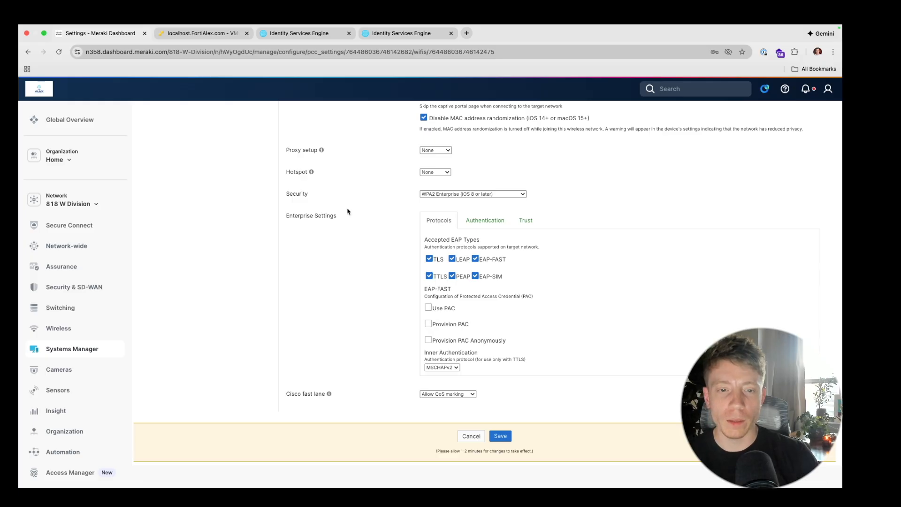
{"action": "scroll", "coordinate": [348, 211], "scroll_direction": "up", "scroll_amount": 5}
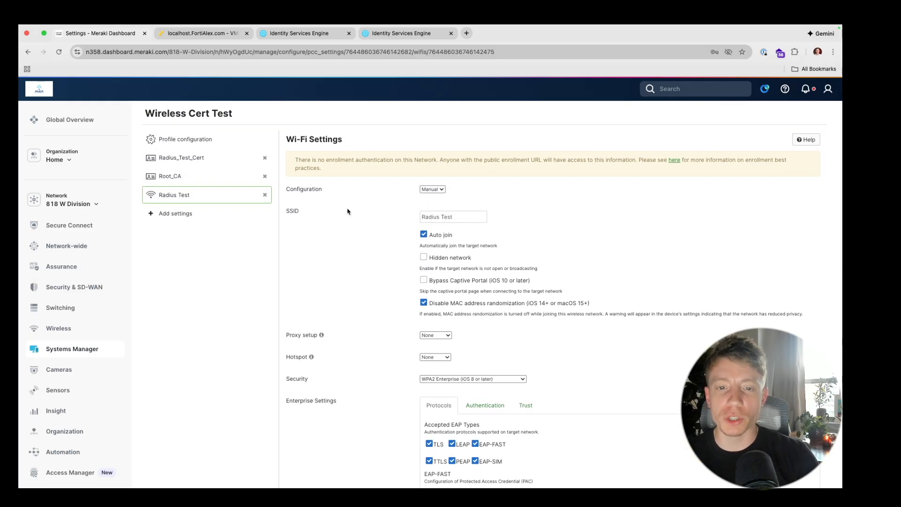
{"action": "scroll", "coordinate": [348, 211], "scroll_direction": "up", "scroll_amount": 1}
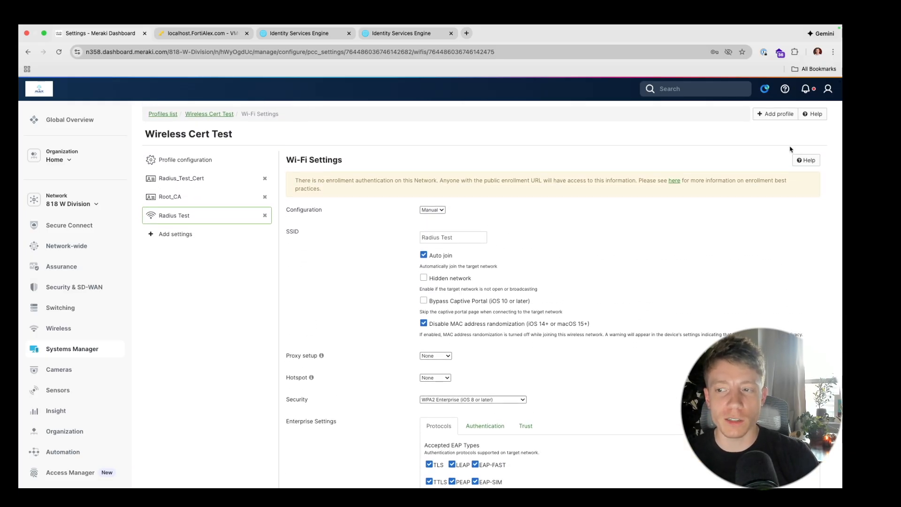
{"action": "scroll", "coordinate": [627, 334], "scroll_direction": "down", "scroll_amount": 6}
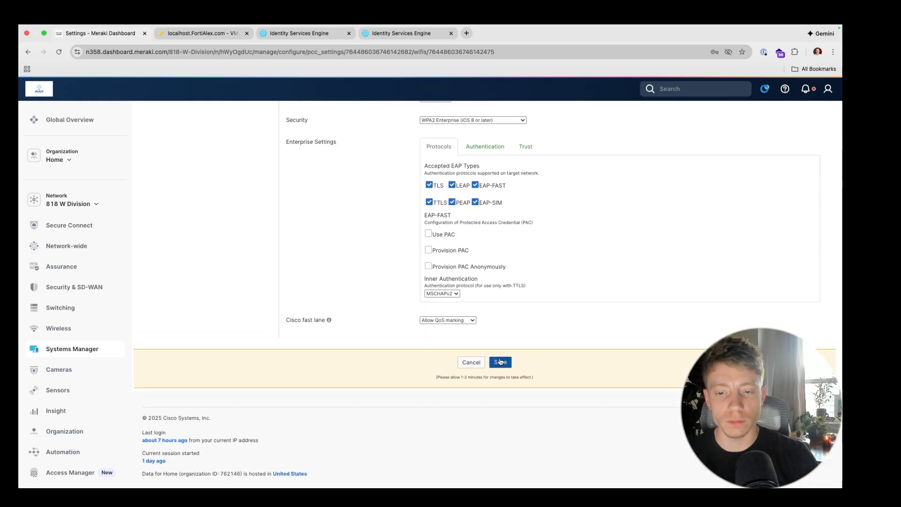
- Save the updated Wi-Fi profile and launch Keychain Access through Spotlight search
{"action": "left_click", "coordinate": [500, 362]}
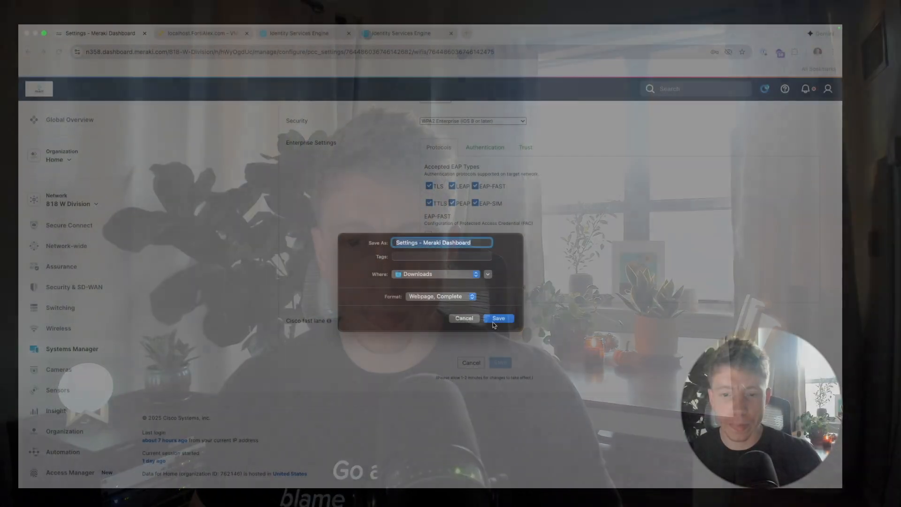
{"action": "left_click", "coordinate": [493, 322]}
{"action": "mouse_move", "coordinate": [634, 27]}
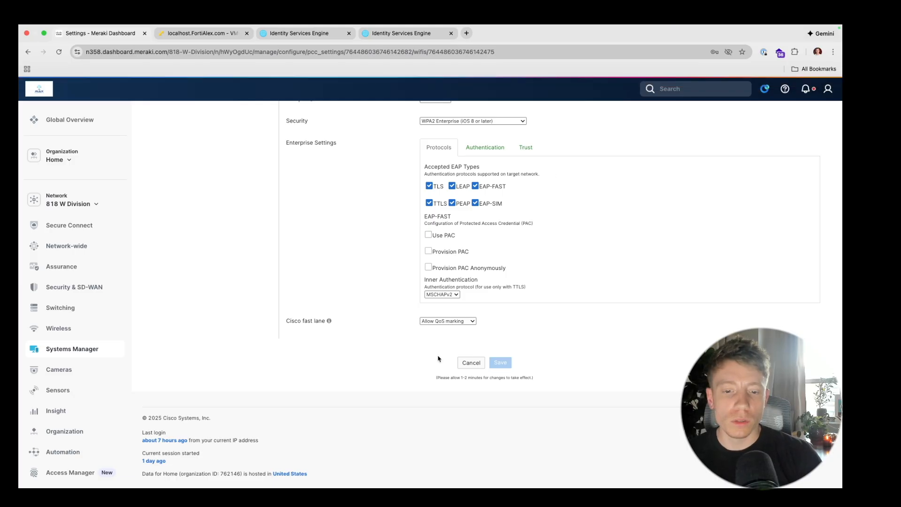
{"action": "left_click", "coordinate": [755, 30]}
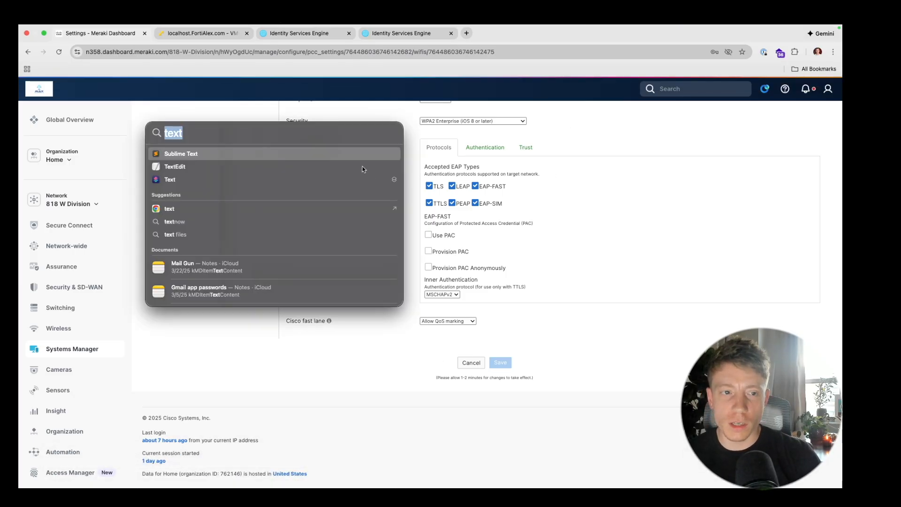
{"action": "type", "text": "keychain Access"}
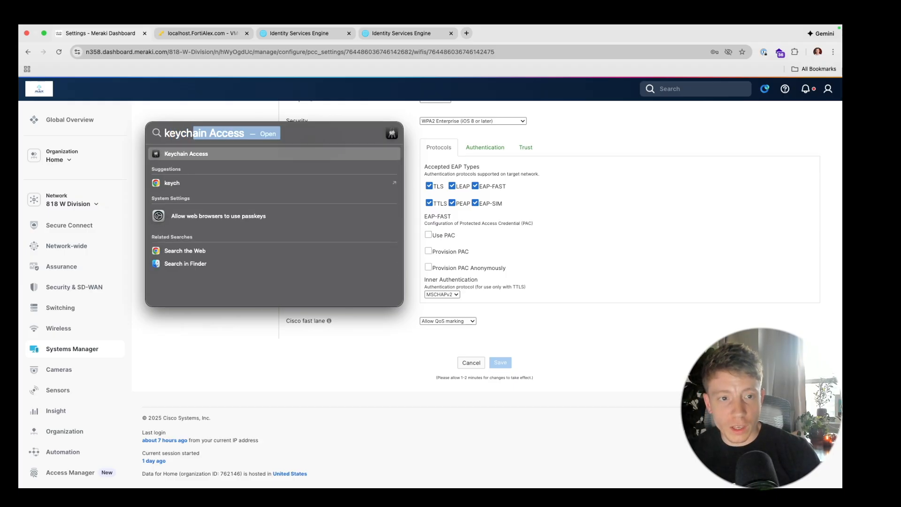
{"action": "key", "text": "Return"}
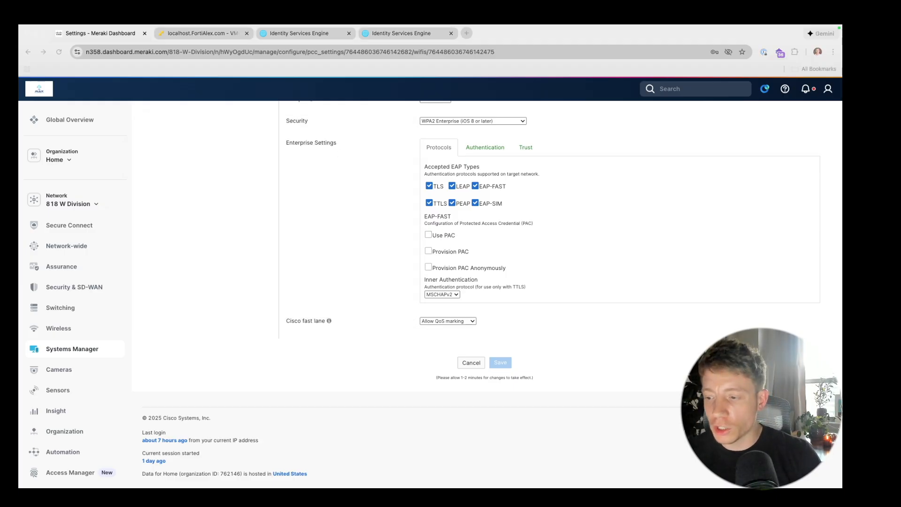
- Exit Chrome full screen and move the Keychain Access window onto the browser's display
{"action": "mouse_move", "coordinate": [105, 25]}
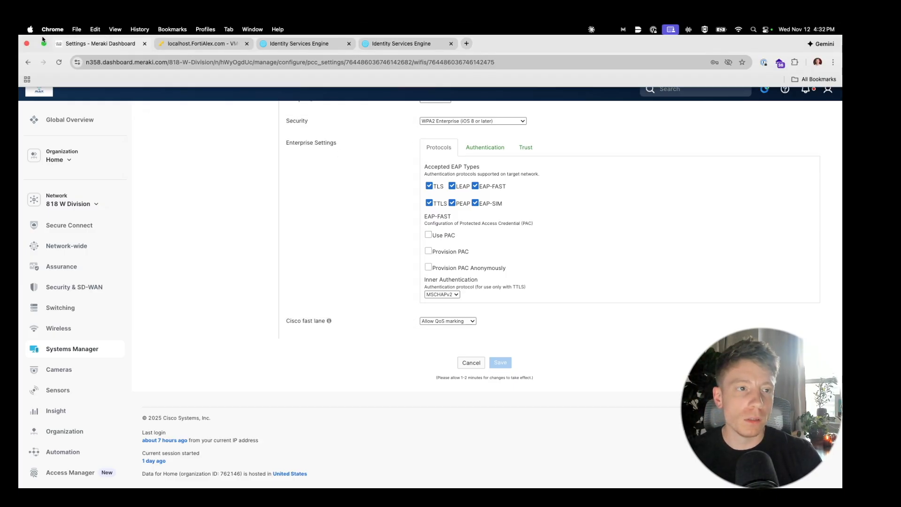
{"action": "left_click", "coordinate": [44, 43]}
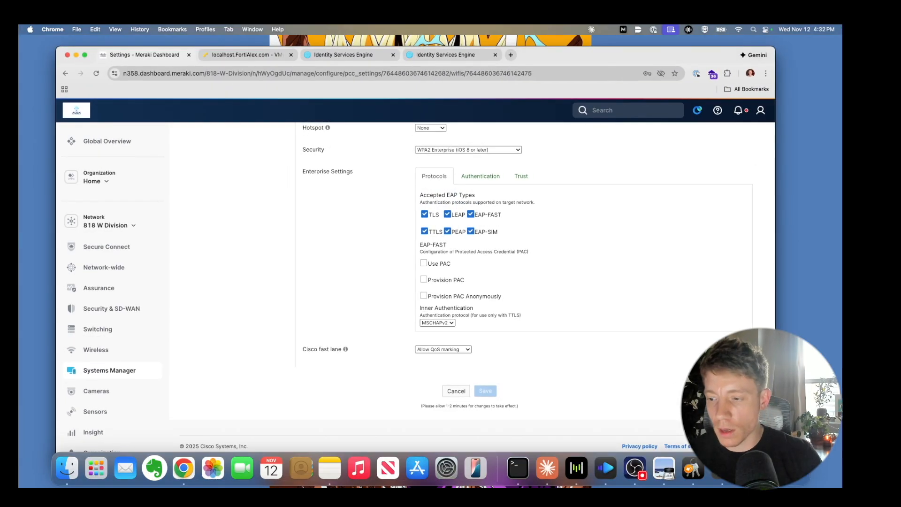
{"action": "left_click_drag", "start_coordinate": [842, 118], "coordinate": [476, 114]}
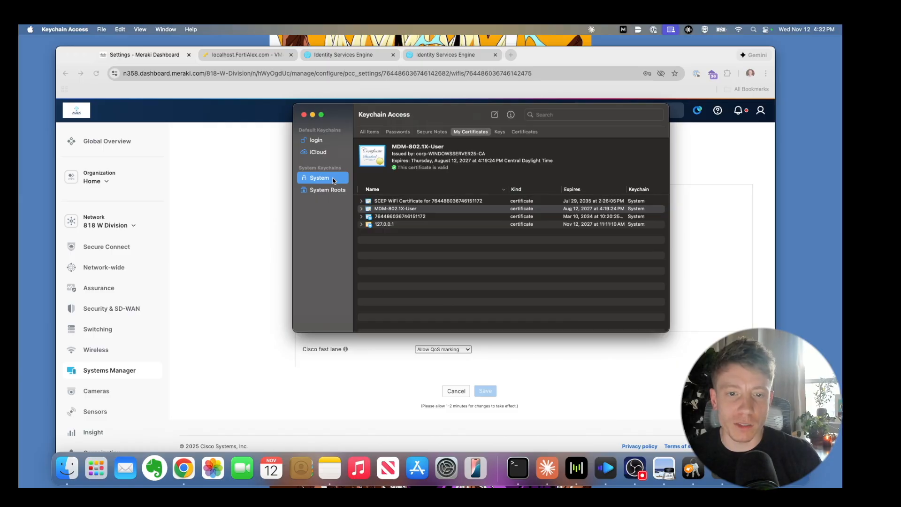
- Inspect the MDM-802.1X-User certificate, then open Wi-Fi Settings from the menu-bar Wi-Fi icon
{"action": "left_click", "coordinate": [400, 209]}
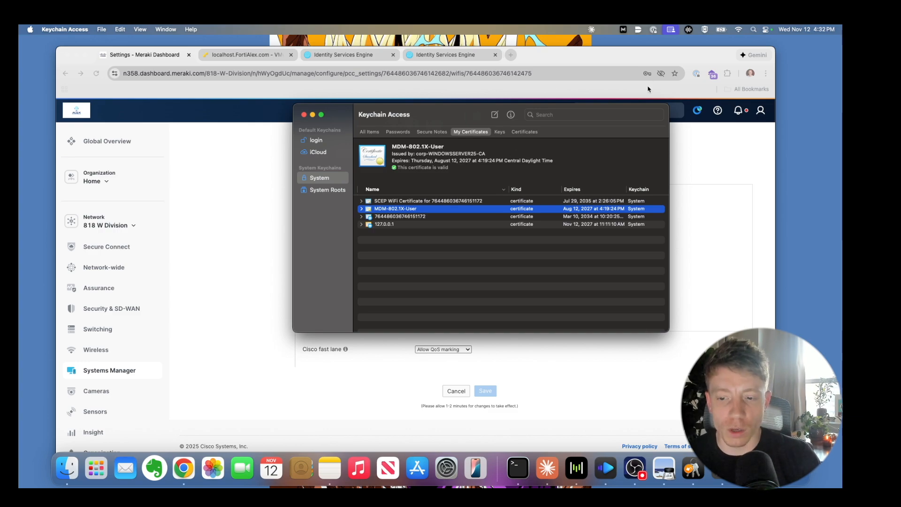
{"action": "left_click", "coordinate": [739, 30]}
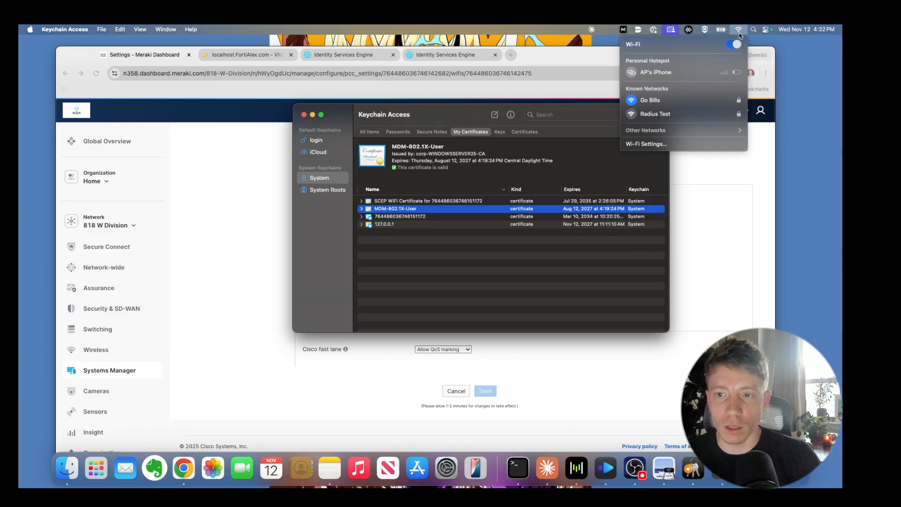
{"action": "left_click", "coordinate": [705, 130]}
{"action": "left_click", "coordinate": [705, 130]}
{"action": "left_click", "coordinate": [698, 146]}
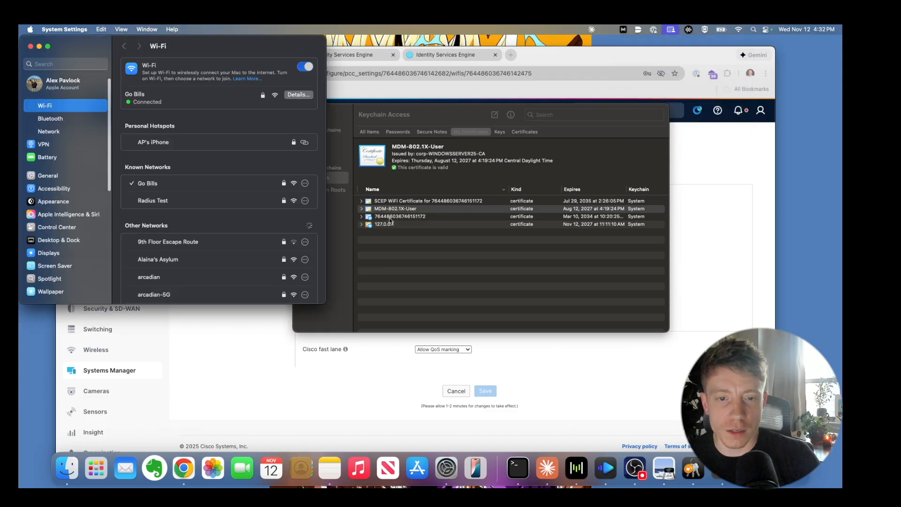
- View the Radius Test network settings and close them without changes
{"action": "left_click", "coordinate": [305, 200]}
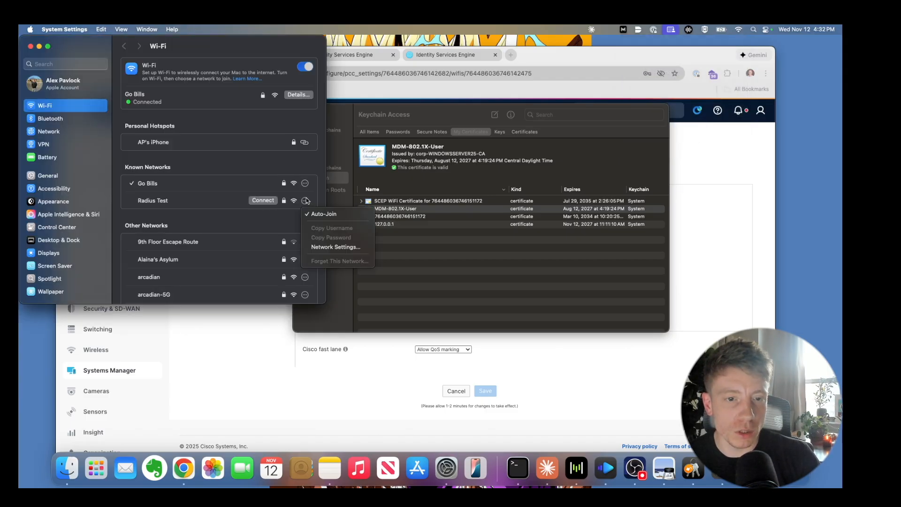
{"action": "left_click", "coordinate": [333, 248]}
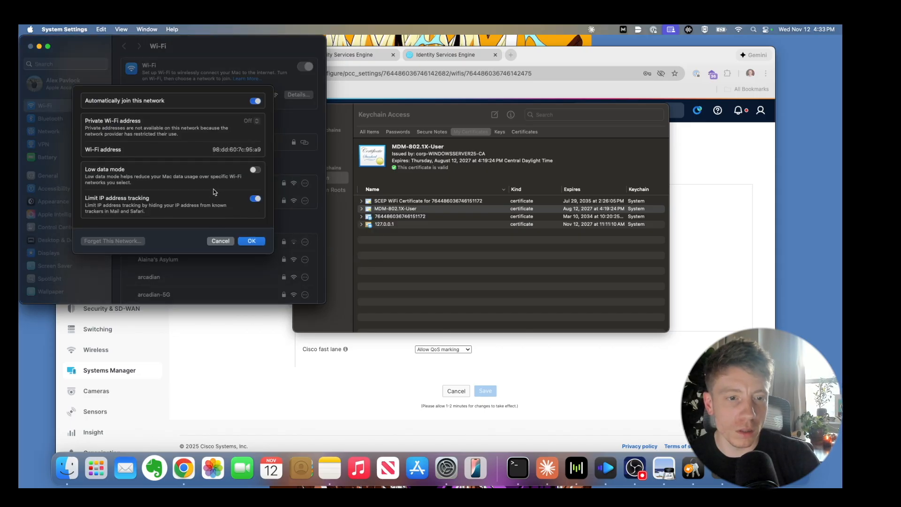
{"action": "left_click", "coordinate": [219, 242]}
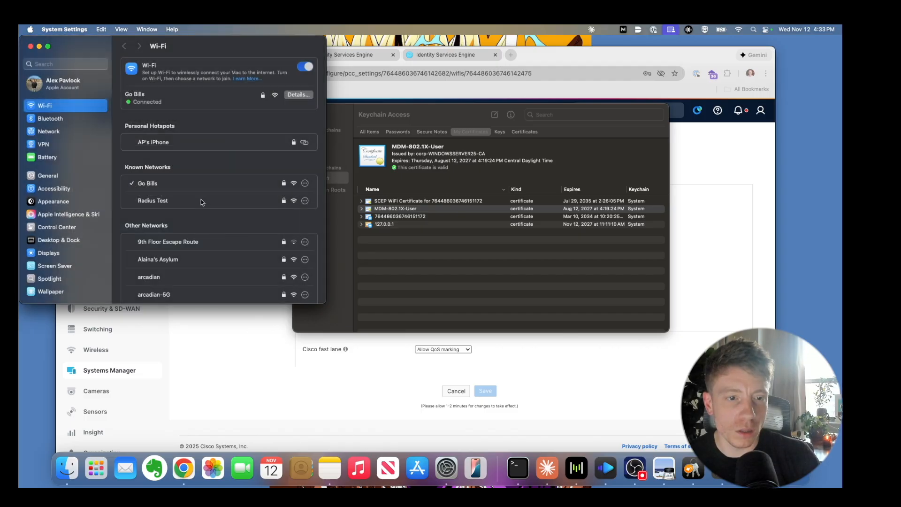
{"action": "mouse_move", "coordinate": [265, 205]}
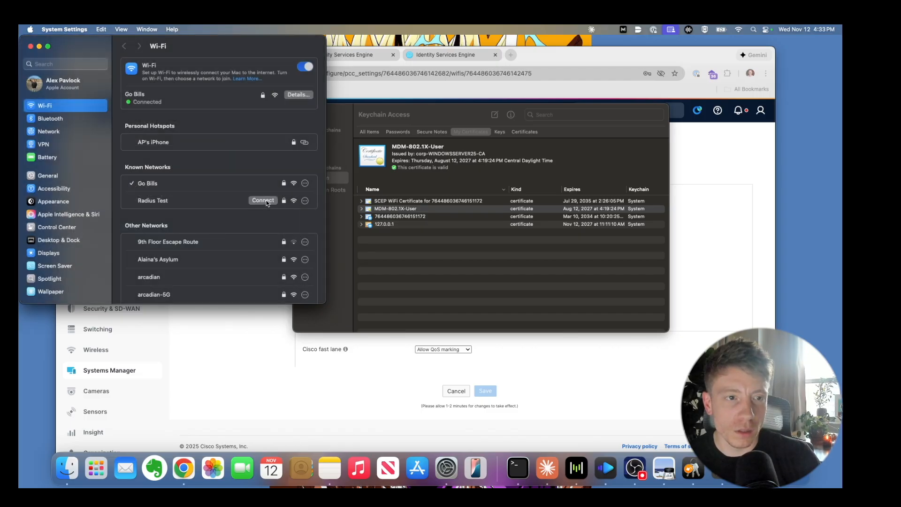
{"action": "left_click", "coordinate": [306, 202]}
{"action": "left_click", "coordinate": [306, 202]}
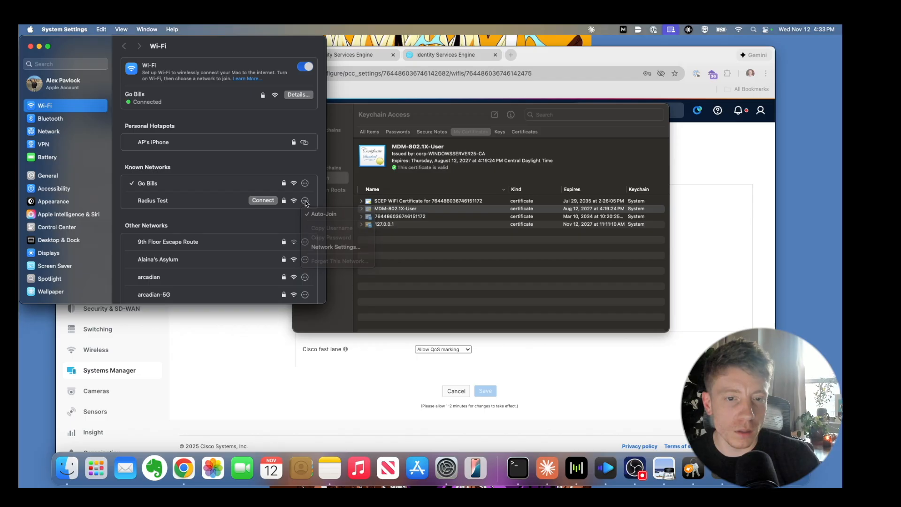
- Try connecting to Radius Test twice, dismissing each could-not-be-joined alert
{"action": "left_click", "coordinate": [267, 202]}
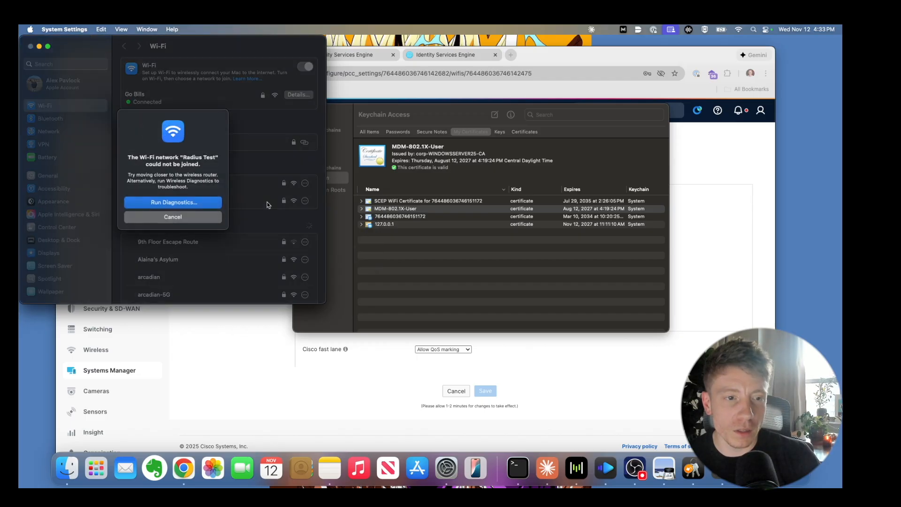
{"action": "left_click", "coordinate": [173, 217]}
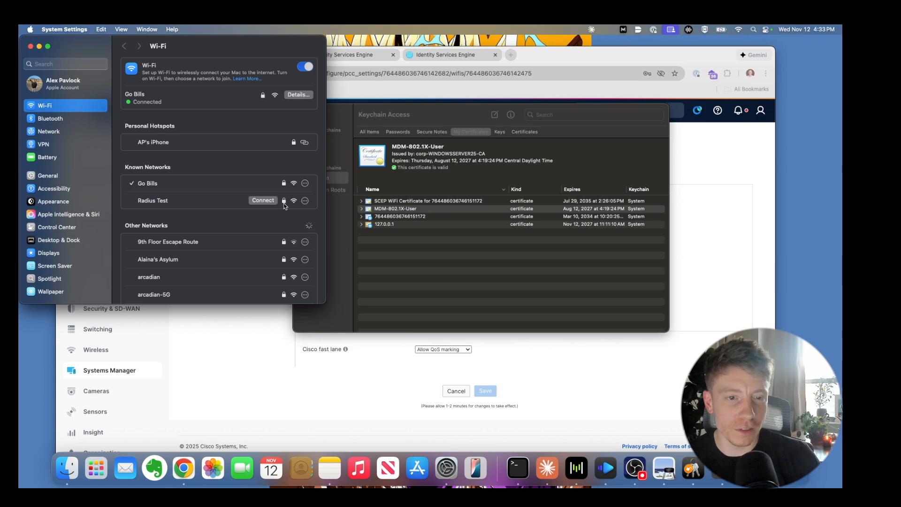
{"action": "left_click", "coordinate": [305, 201]}
{"action": "left_click", "coordinate": [305, 202]}
{"action": "left_click", "coordinate": [275, 201]}
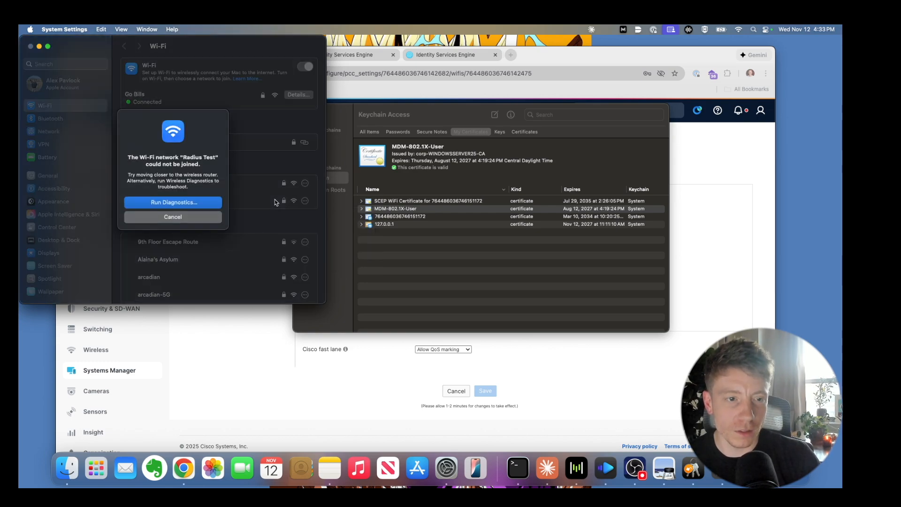
{"action": "left_click", "coordinate": [218, 219]}
{"action": "scroll", "coordinate": [217, 223], "scroll_direction": "down", "scroll_amount": 15}
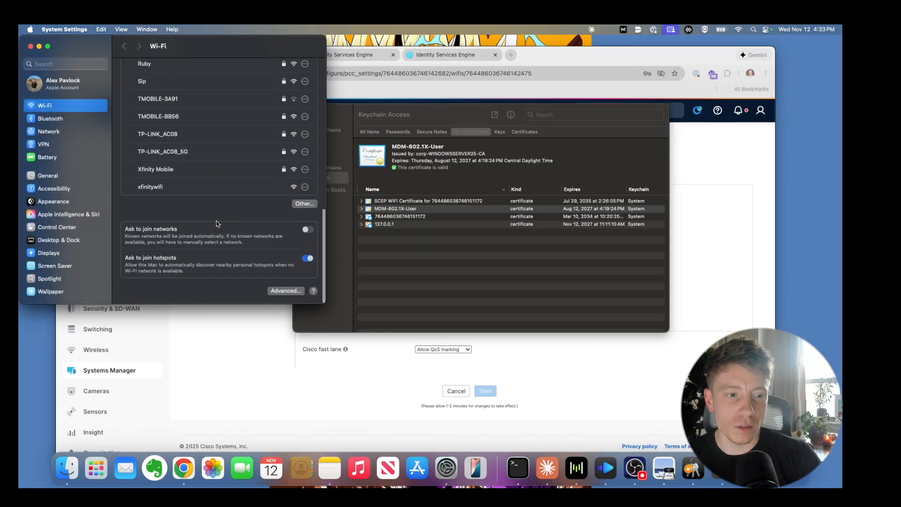
{"action": "scroll", "coordinate": [218, 224], "scroll_direction": "up", "scroll_amount": 15}
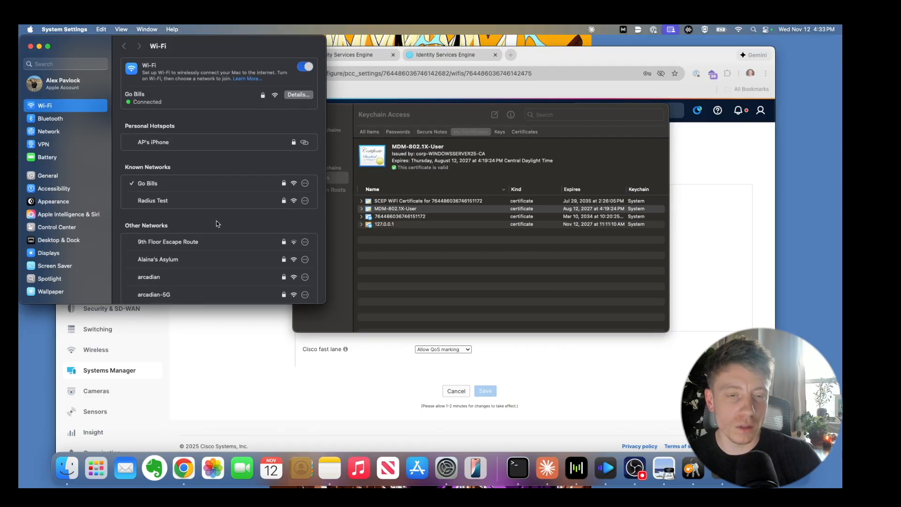
{"action": "mouse_move", "coordinate": [206, 199]}
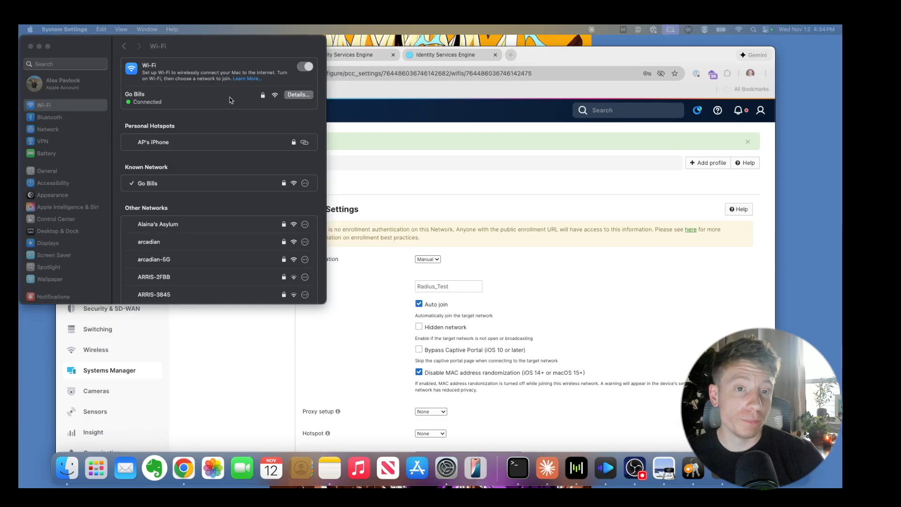
- Connect to Radius Test with MDM-802.1X-User selected as the identity certificate
{"action": "left_click", "coordinate": [295, 53]}
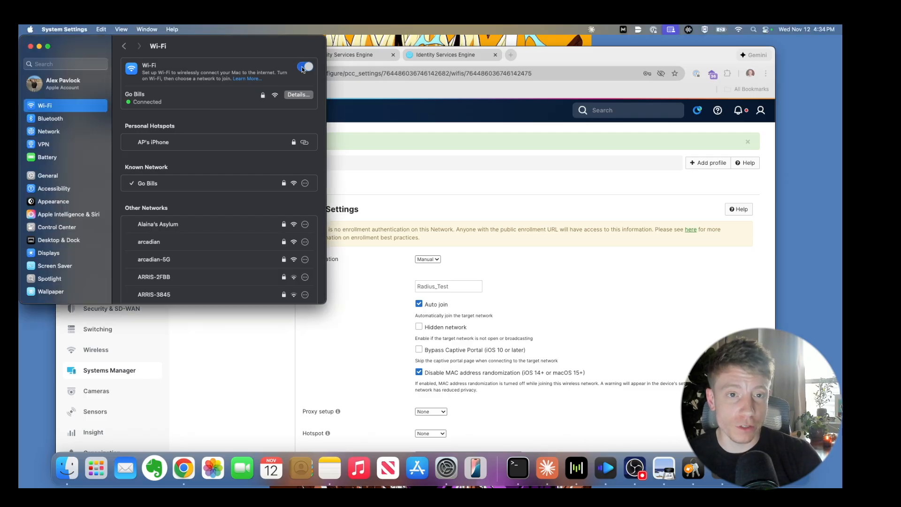
{"action": "scroll", "coordinate": [218, 208], "scroll_direction": "down", "scroll_amount": 10}
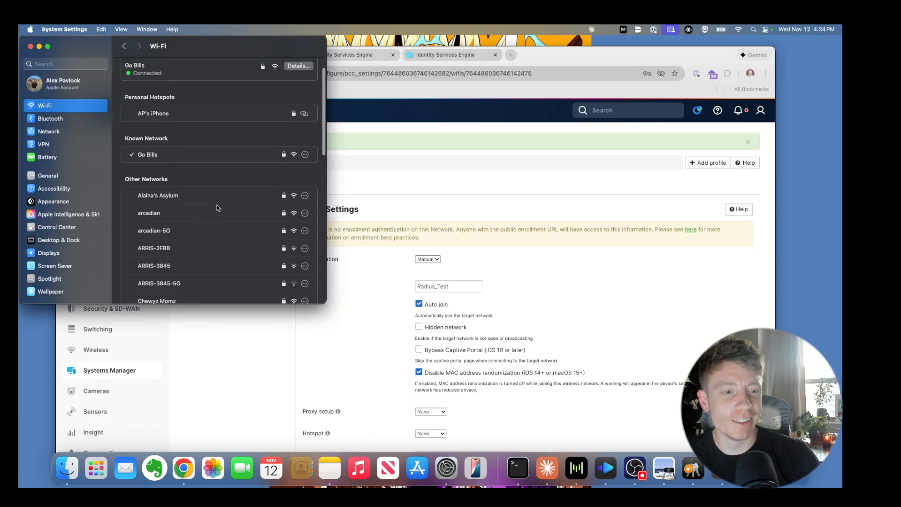
{"action": "scroll", "coordinate": [217, 208], "scroll_direction": "down", "scroll_amount": 3}
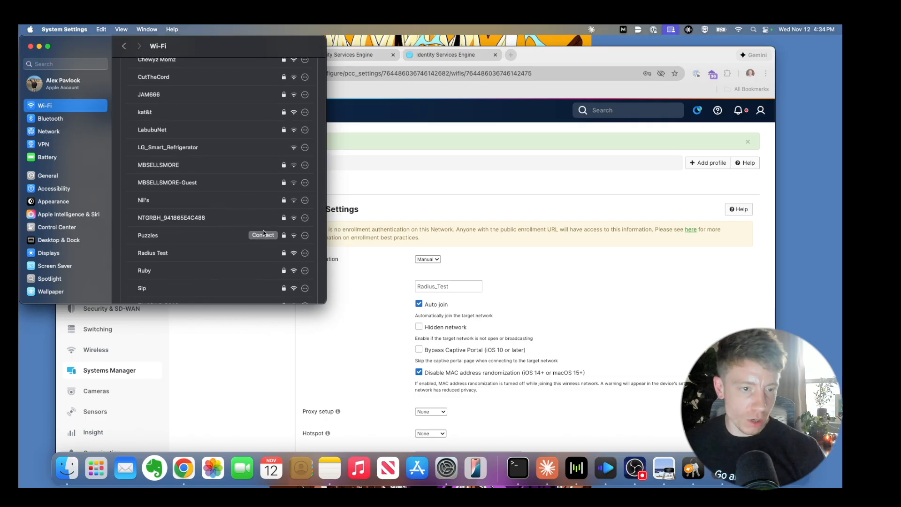
{"action": "left_click", "coordinate": [267, 256]}
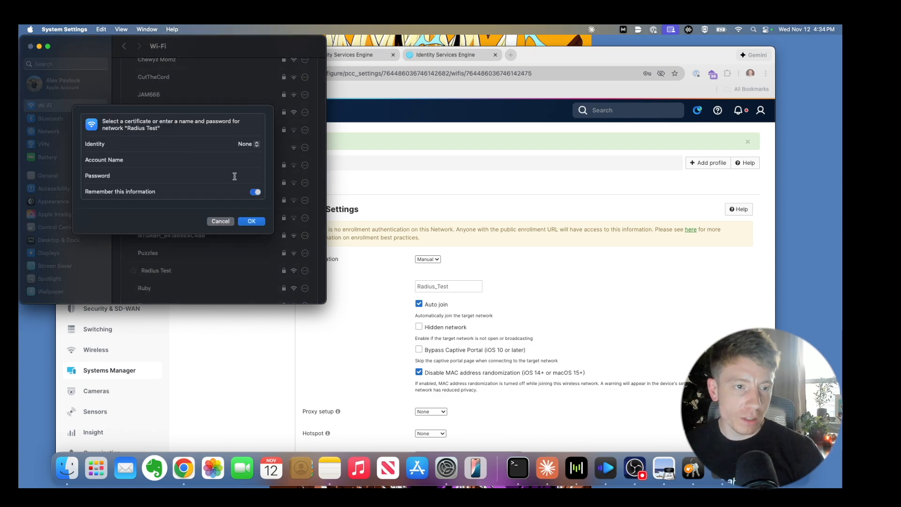
{"action": "left_click", "coordinate": [252, 145]}
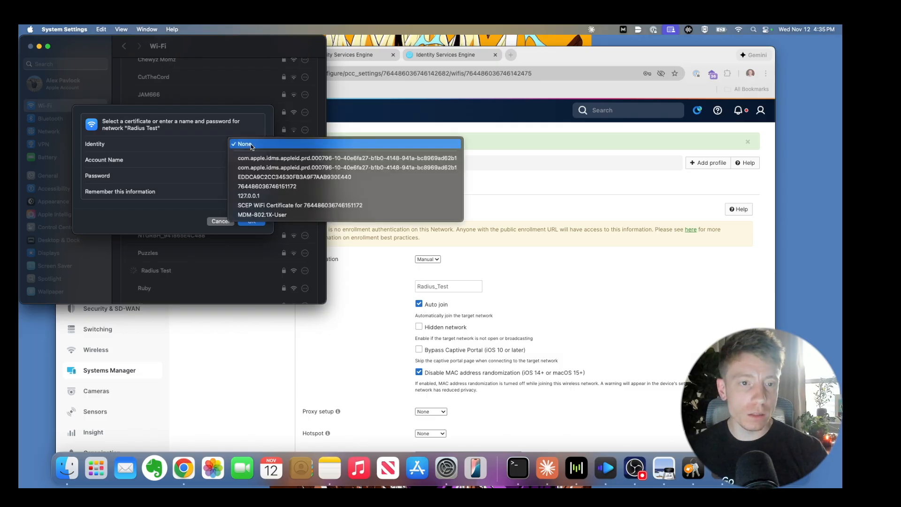
{"action": "left_click", "coordinate": [277, 216]}
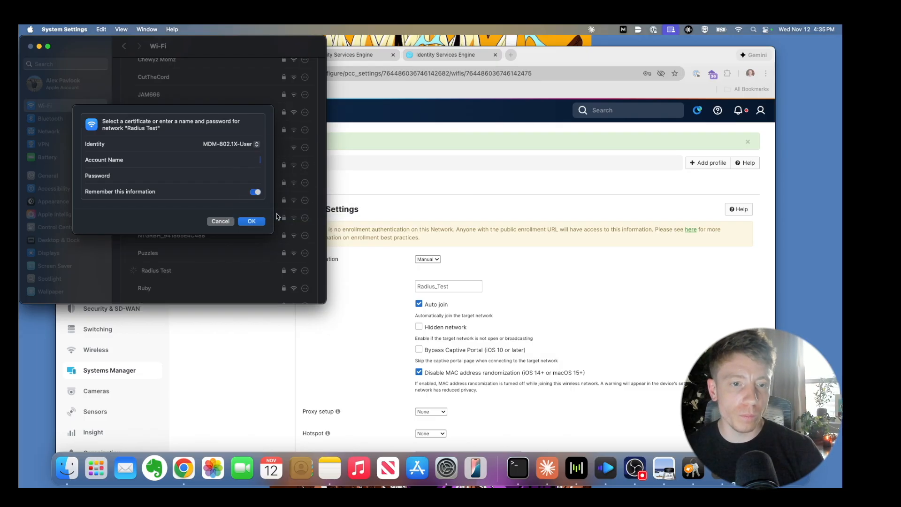
{"action": "left_click", "coordinate": [252, 222]}
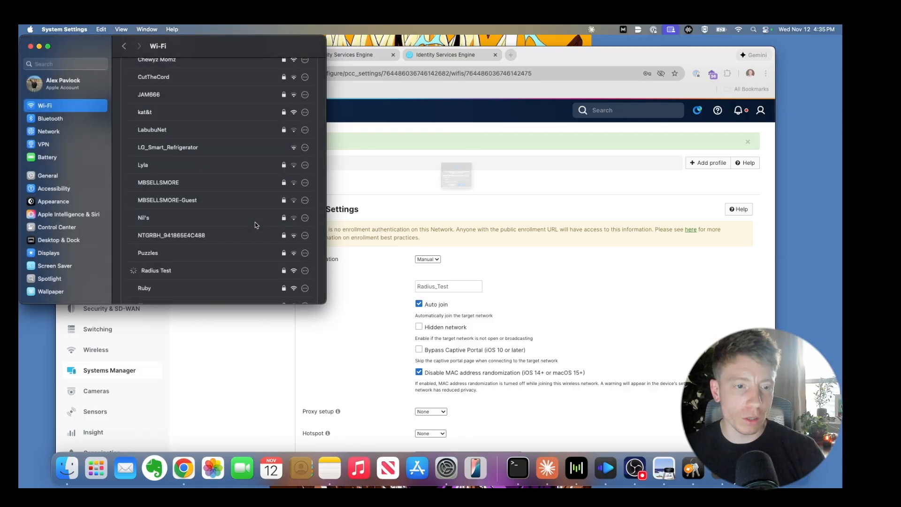
- Choose MDM-802.1X-User in the login prompt and submit it to join
{"action": "left_click", "coordinate": [417, 180]}
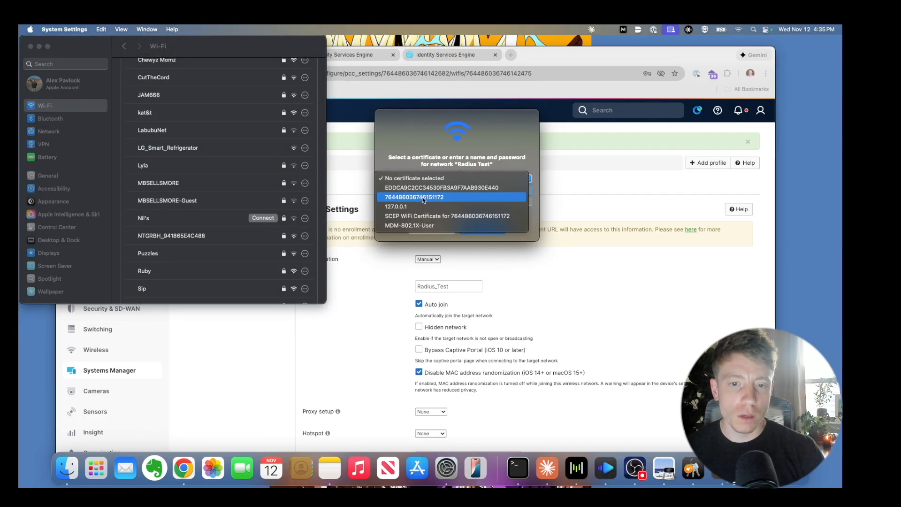
{"action": "left_click", "coordinate": [441, 226]}
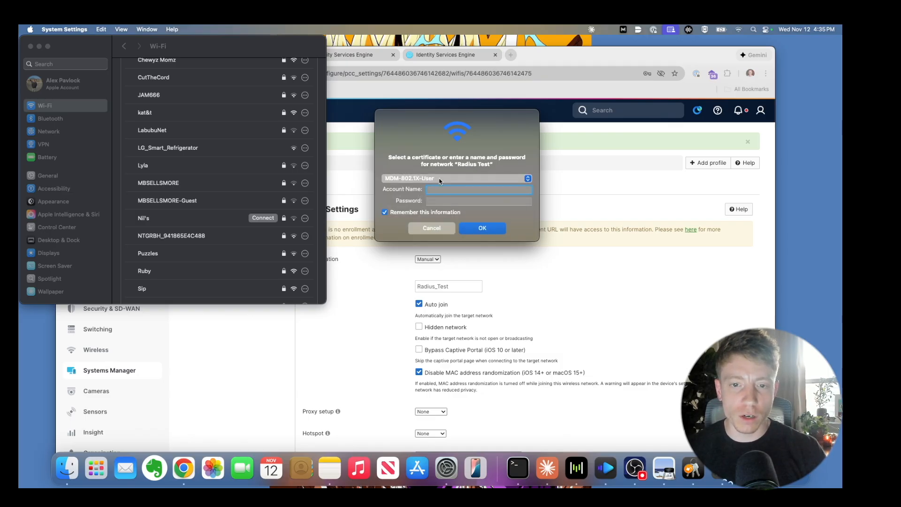
{"action": "left_click", "coordinate": [479, 228]}
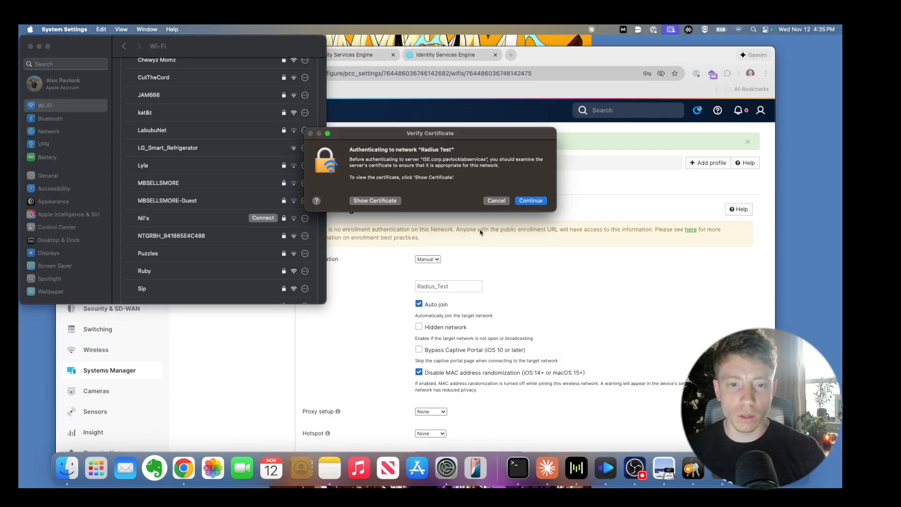
- Accept the ISE server certificate and enter the admin password to approve trust, retrying after failures
{"action": "left_click", "coordinate": [534, 201]}
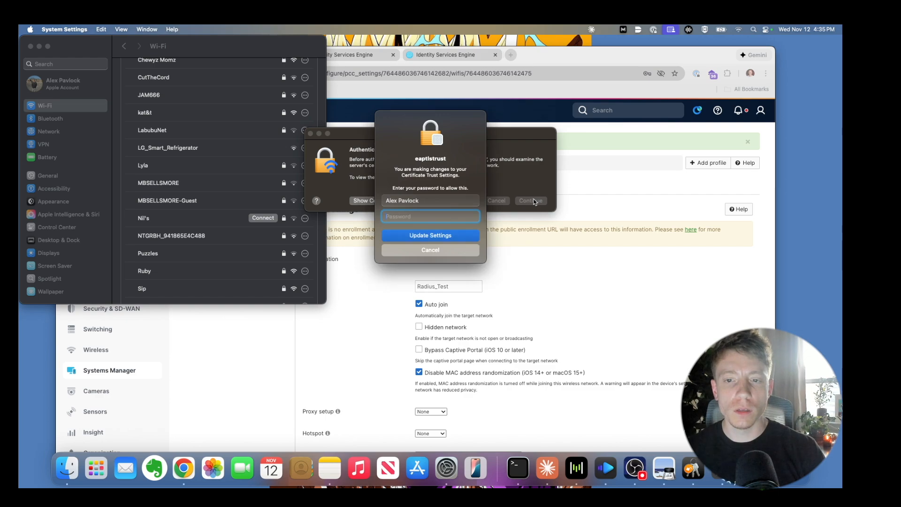
{"action": "type", "text": "•••••••"}
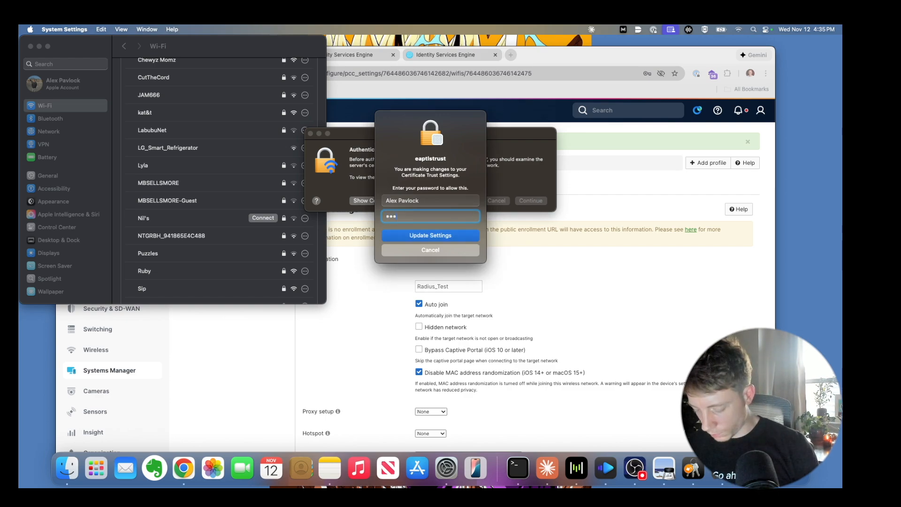
{"action": "key", "text": "Return"}
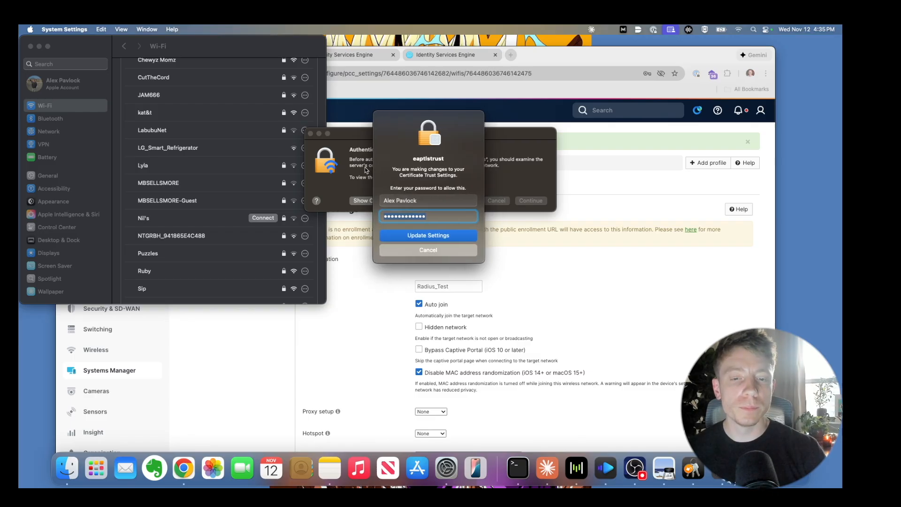
{"action": "type", "text": "•"}
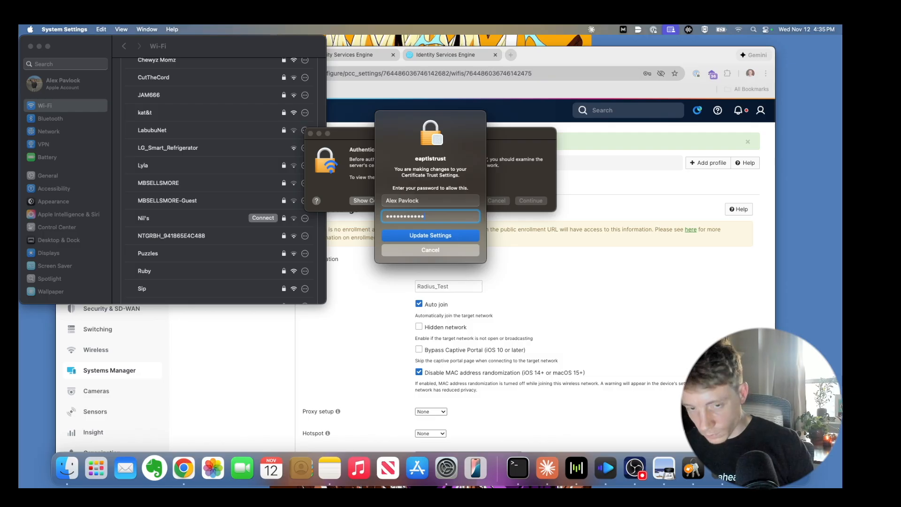
{"action": "key", "text": "Return"}
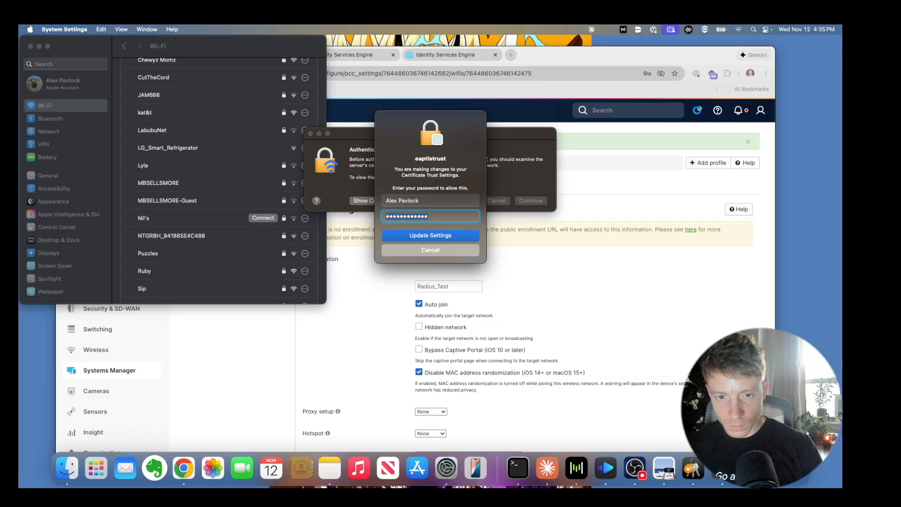
{"action": "type", "text": "•"}
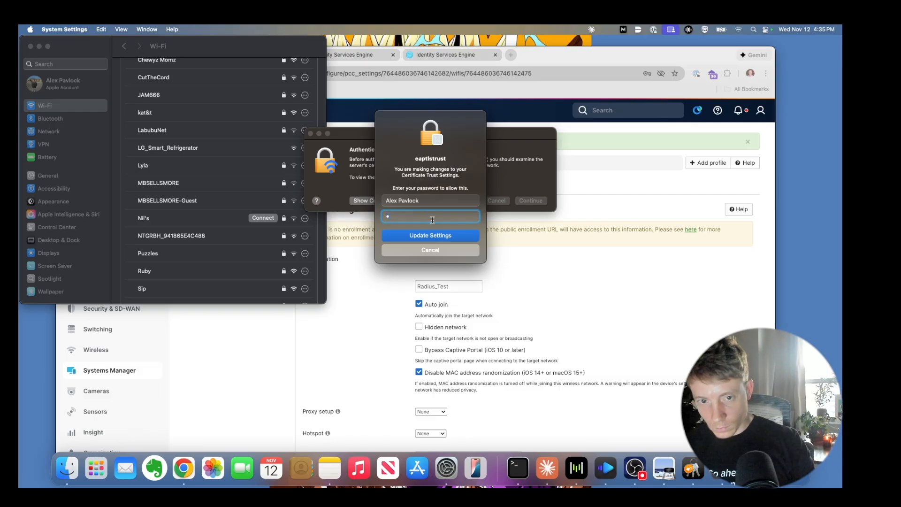
{"action": "type", "text": "••••"}
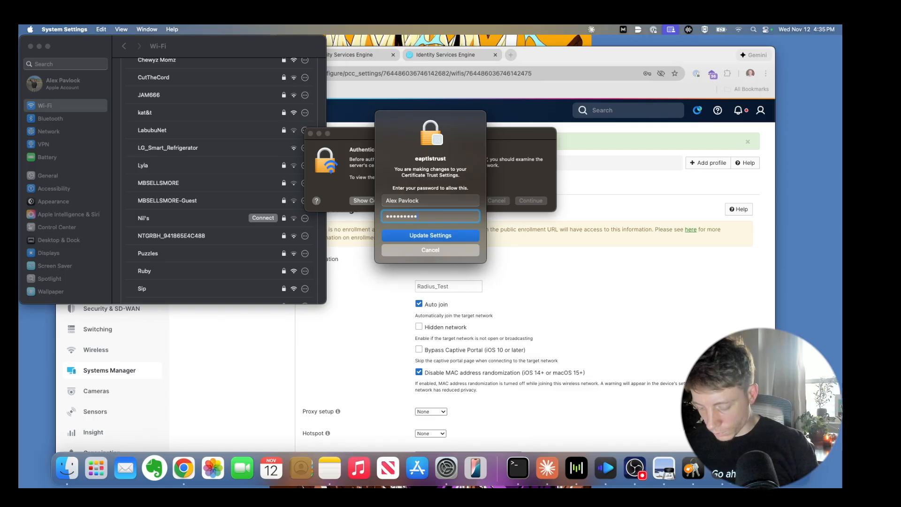
{"action": "left_click", "coordinate": [441, 238]}
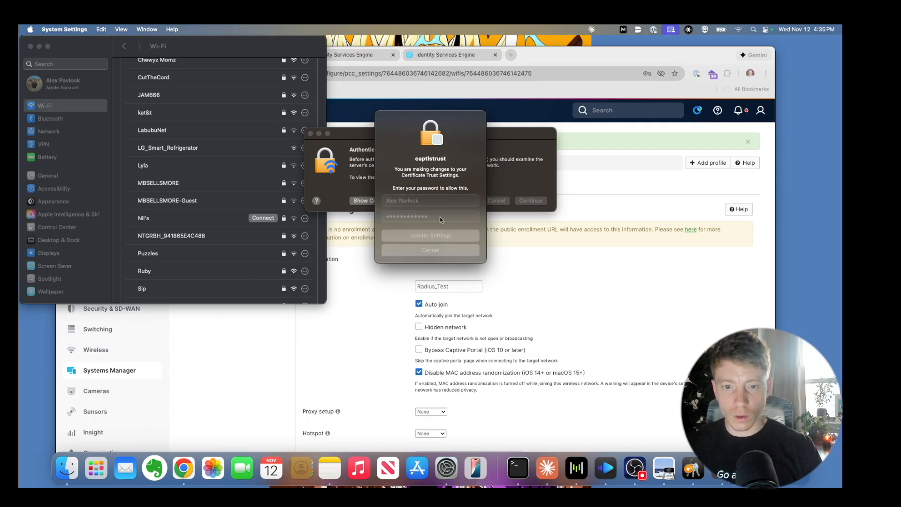
- Submit the admin password, confirm Radius Test in the Wi-Fi menu, and switch to the ISE browser
{"action": "type", "text": "••••••••••"}
{"action": "key", "text": "Return"}
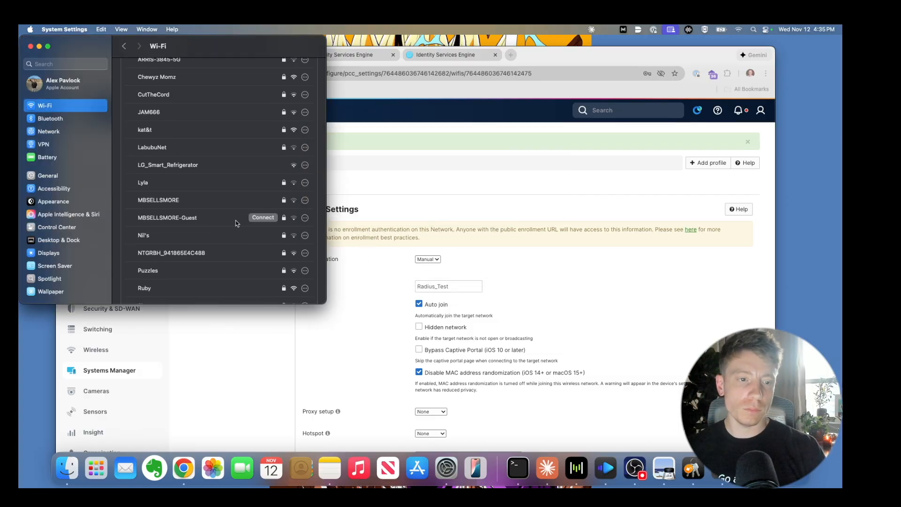
{"action": "left_click", "coordinate": [737, 29]}
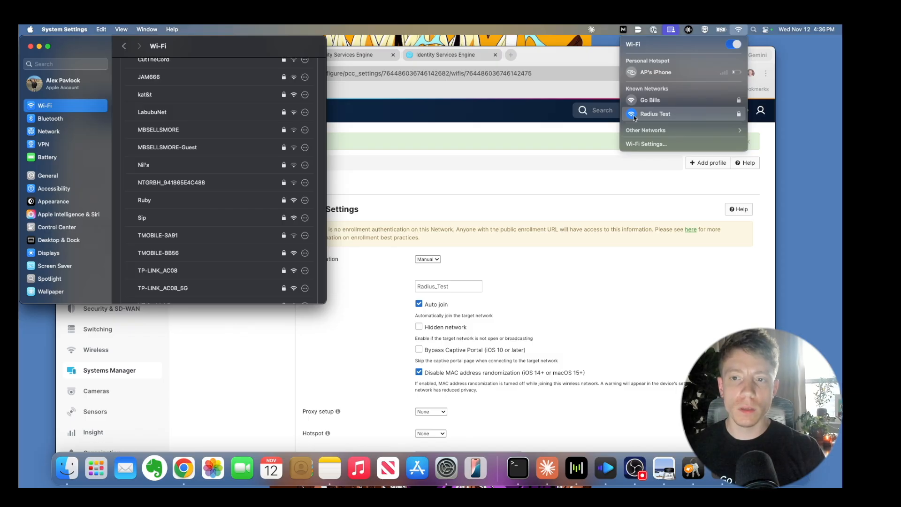
{"action": "left_click", "coordinate": [486, 132]}
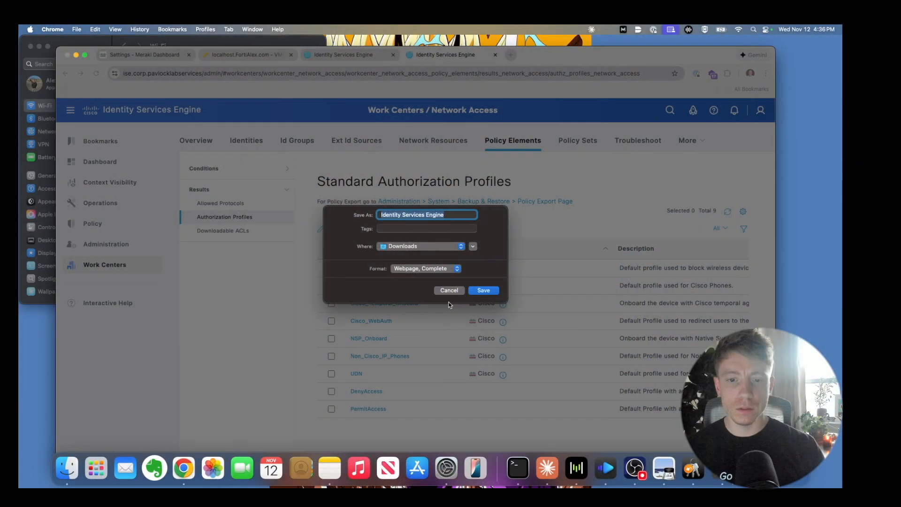
- Dismiss the Save As dialog and open the RADIUS Live Logs detail report for the successful MDM-802.1X-User authentication
{"action": "left_click", "coordinate": [448, 290]}
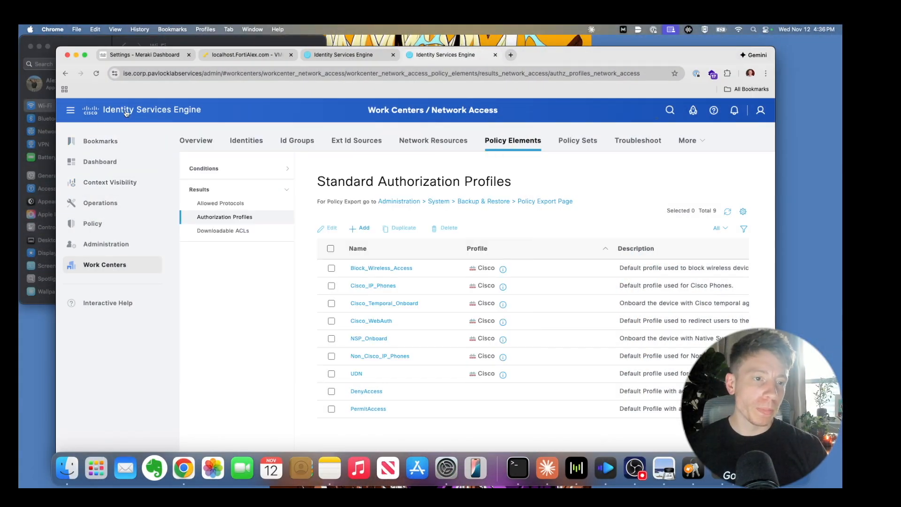
{"action": "mouse_move", "coordinate": [119, 208]}
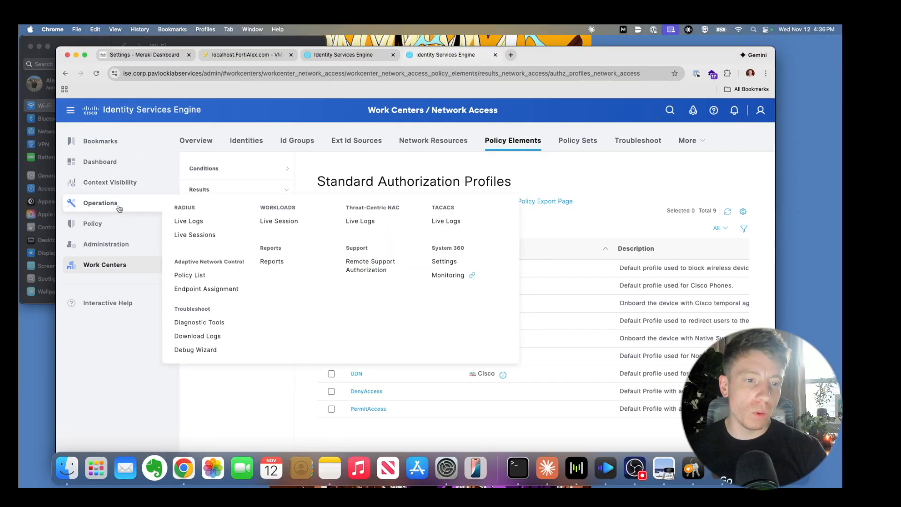
{"action": "left_click", "coordinate": [183, 221]}
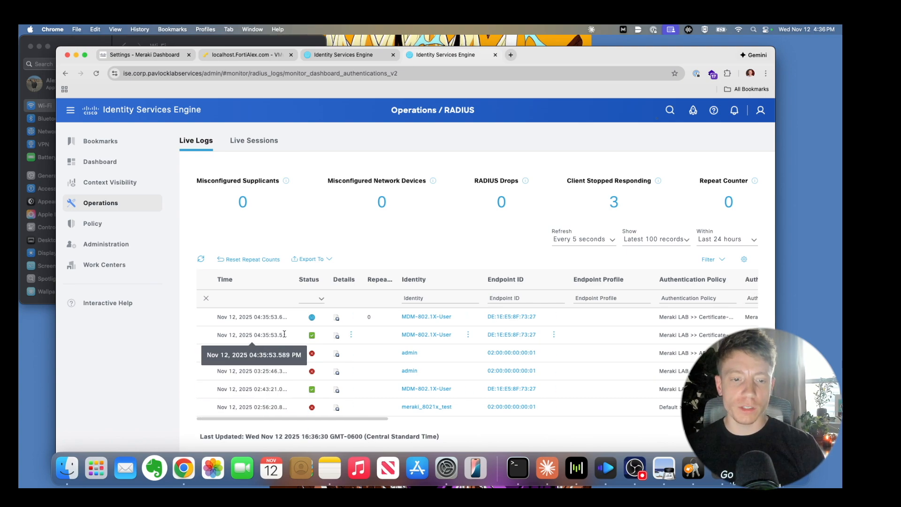
{"action": "left_click", "coordinate": [336, 336]}
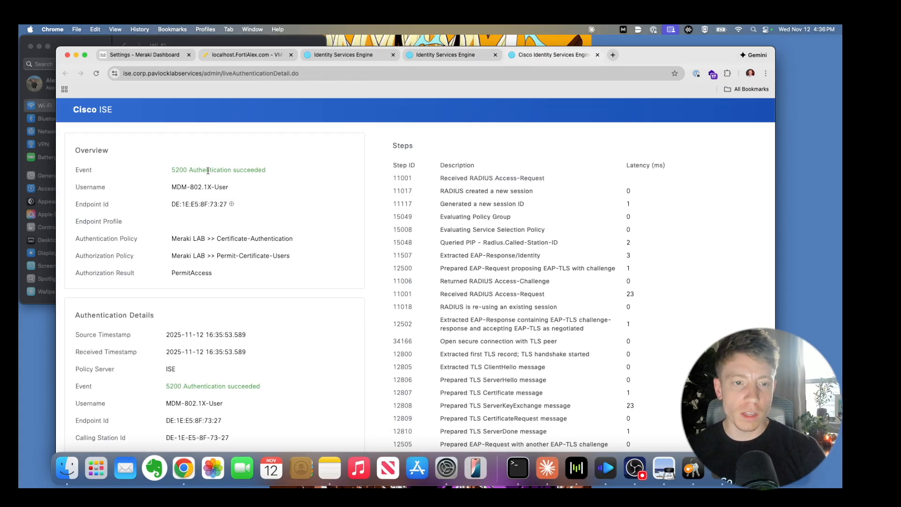
{"action": "scroll", "coordinate": [247, 282], "scroll_direction": "down", "scroll_amount": 4}
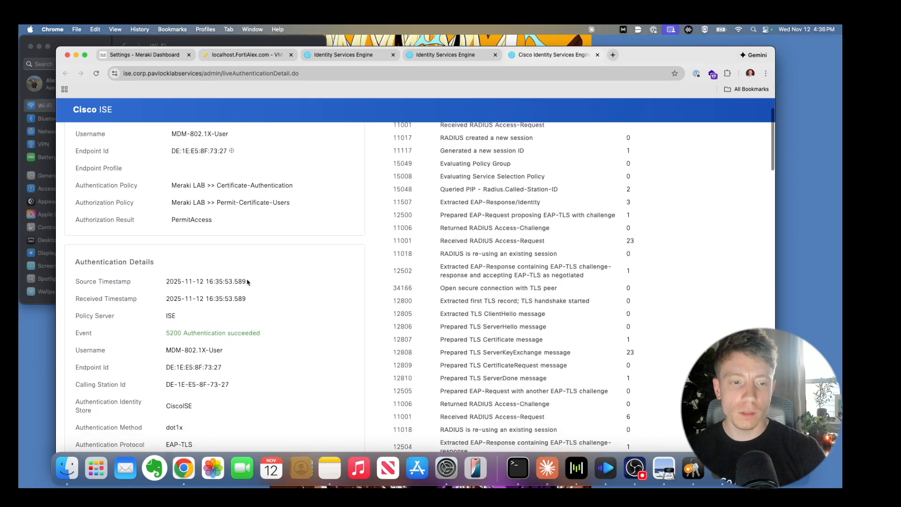
{"action": "scroll", "coordinate": [247, 281], "scroll_direction": "down", "scroll_amount": 5}
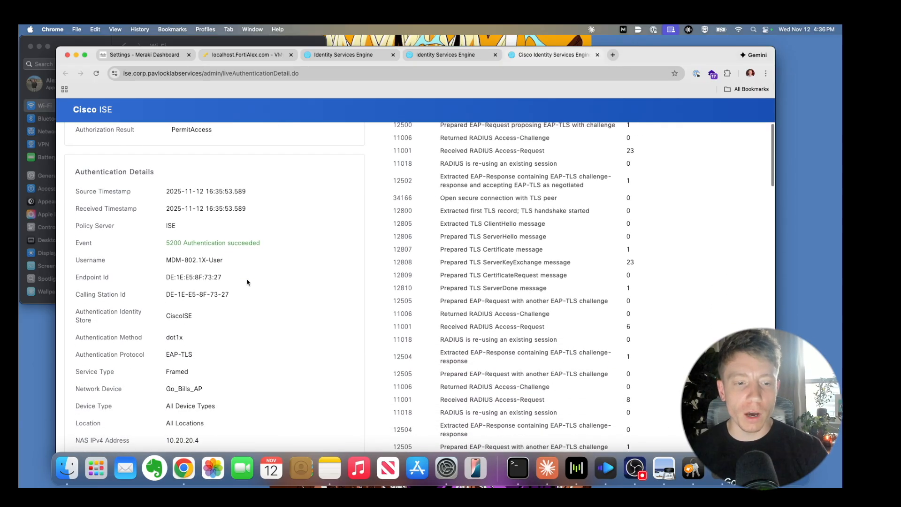
{"action": "scroll", "coordinate": [247, 282], "scroll_direction": "down", "scroll_amount": 8}
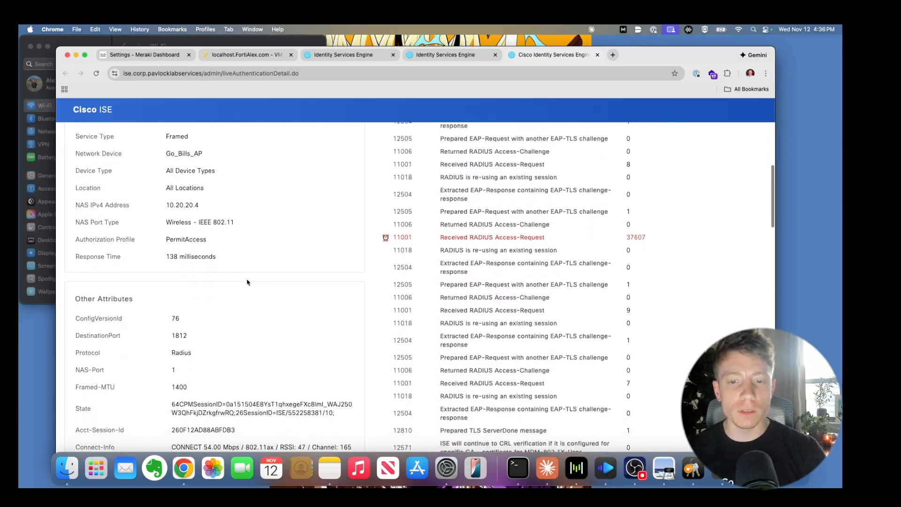
{"action": "scroll", "coordinate": [469, 199], "scroll_direction": "down", "scroll_amount": 15}
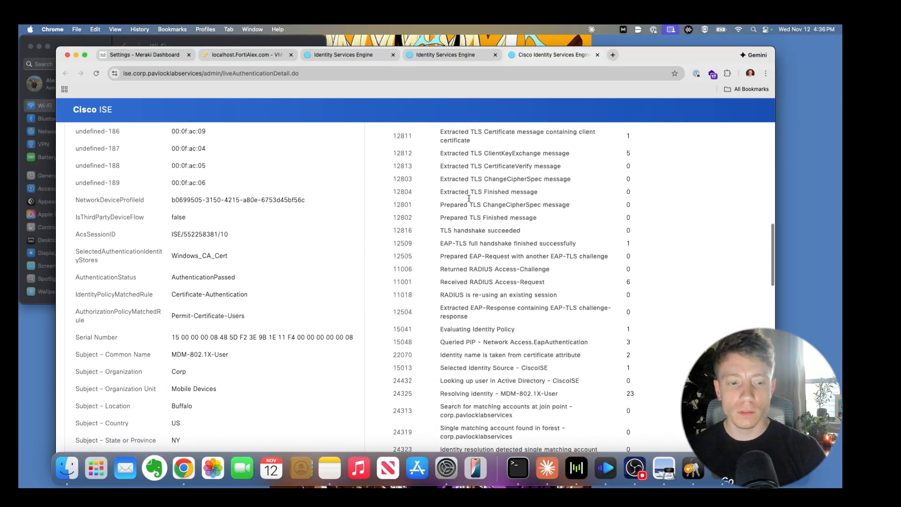
{"action": "scroll", "coordinate": [469, 198], "scroll_direction": "down", "scroll_amount": 13}
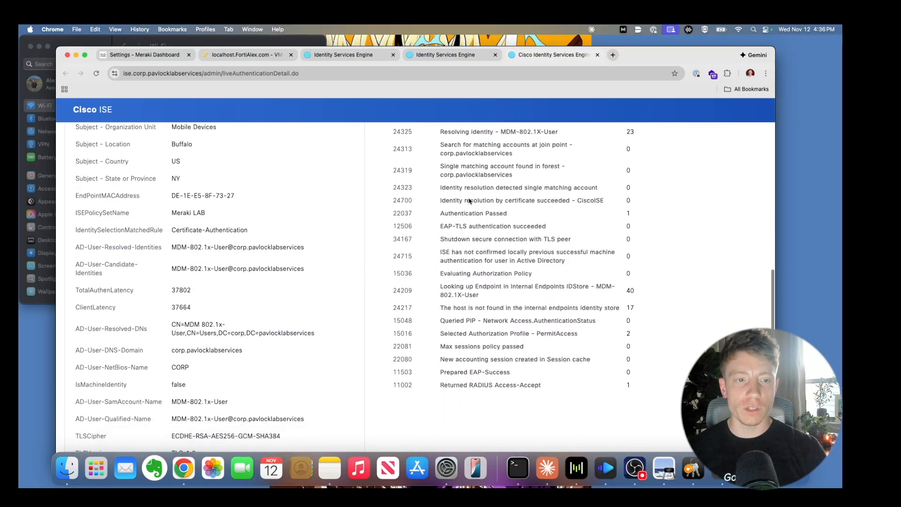
{"action": "scroll", "coordinate": [469, 200], "scroll_direction": "down", "scroll_amount": 20}
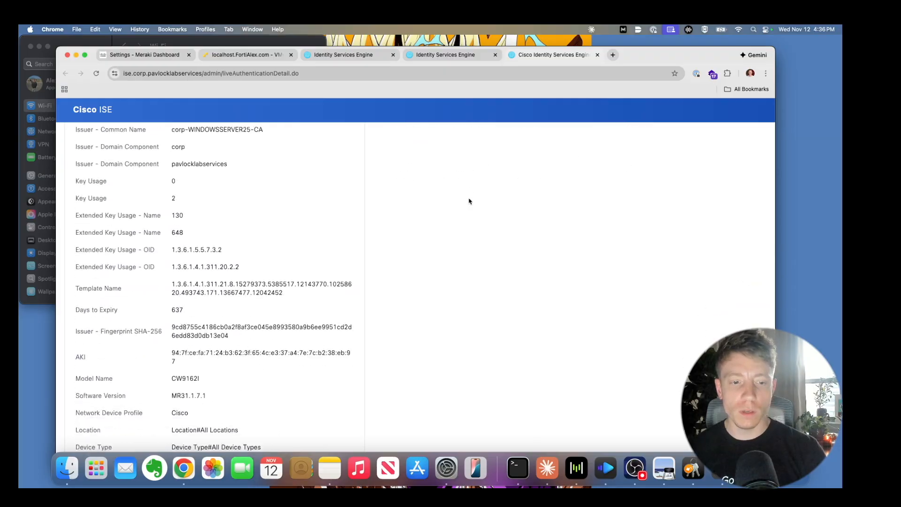
{"action": "scroll", "coordinate": [469, 201], "scroll_direction": "down", "scroll_amount": 12}
{"action": "scroll", "coordinate": [469, 201], "scroll_direction": "up", "scroll_amount": 20}
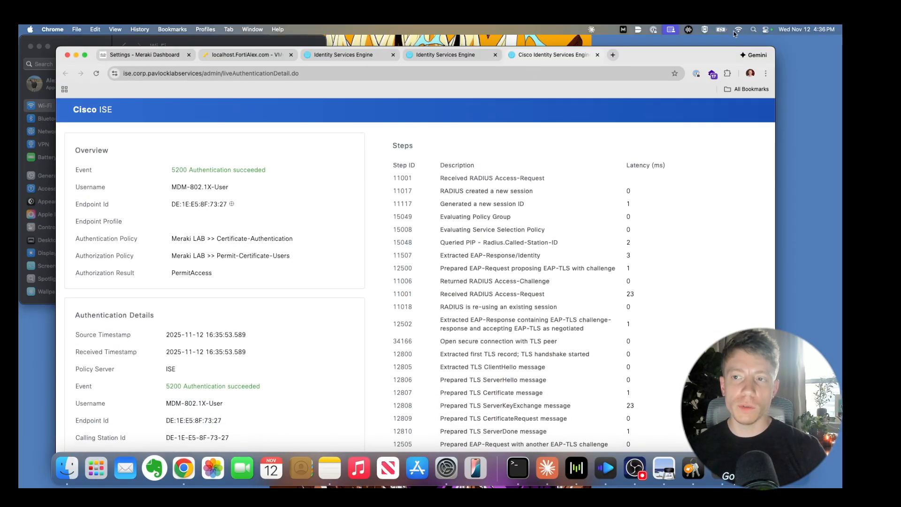
- Forget the Radius Test network in macOS Wi-Fi settings
{"action": "left_click", "coordinate": [446, 468]}
{"action": "mouse_move", "coordinate": [249, 220]}
{"action": "scroll", "coordinate": [247, 218], "scroll_direction": "up", "scroll_amount": 10}
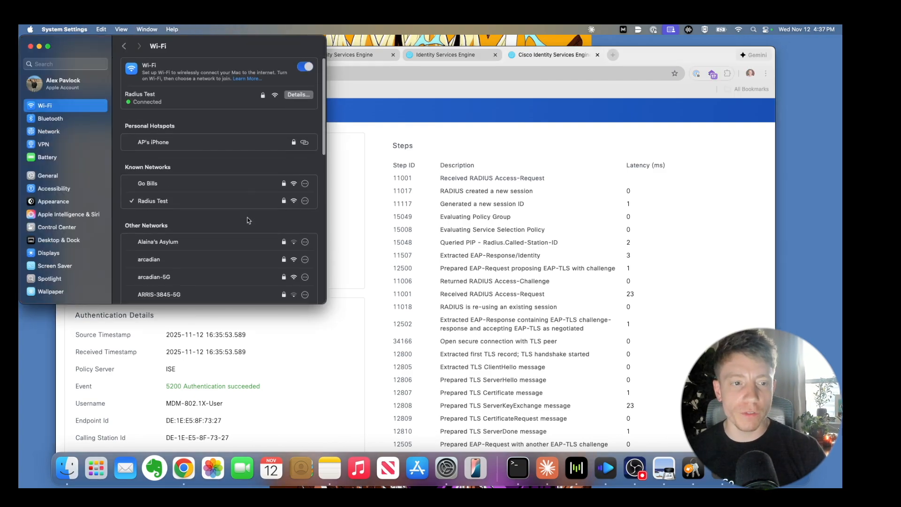
{"action": "left_click", "coordinate": [305, 200]}
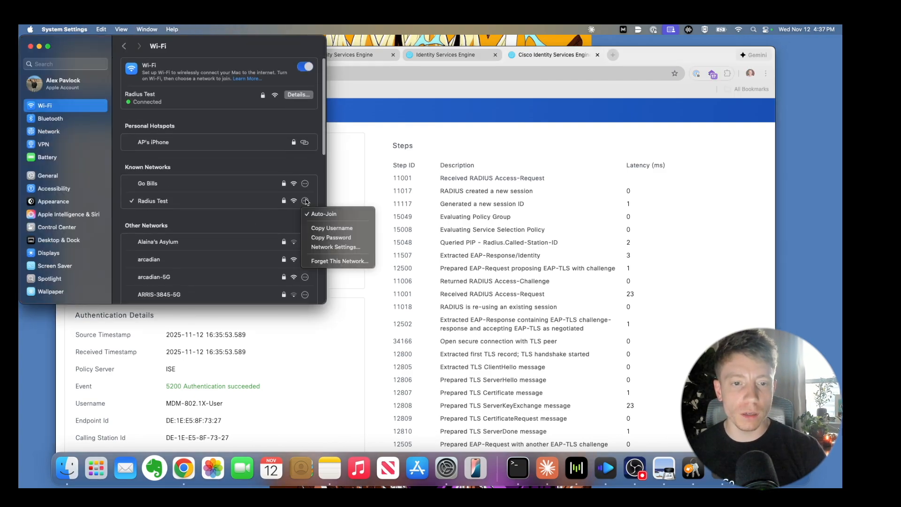
{"action": "left_click", "coordinate": [328, 261]}
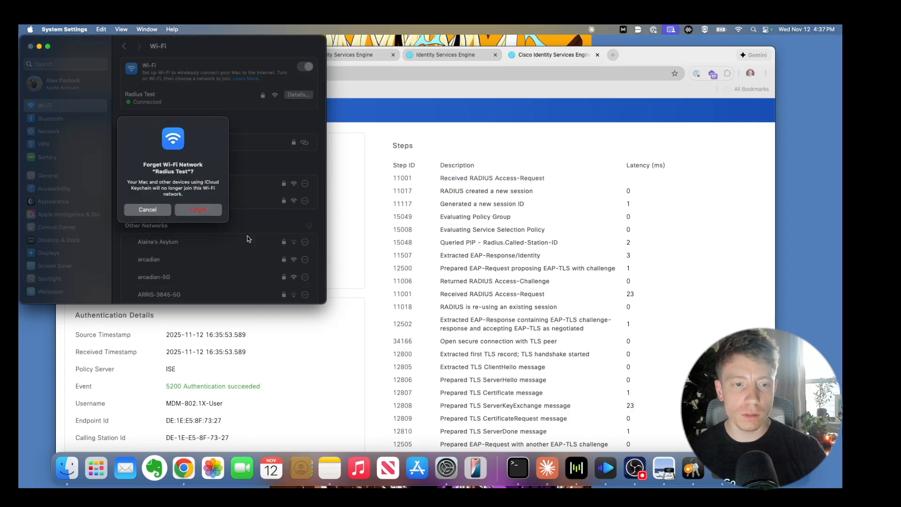
{"action": "left_click", "coordinate": [185, 211]}
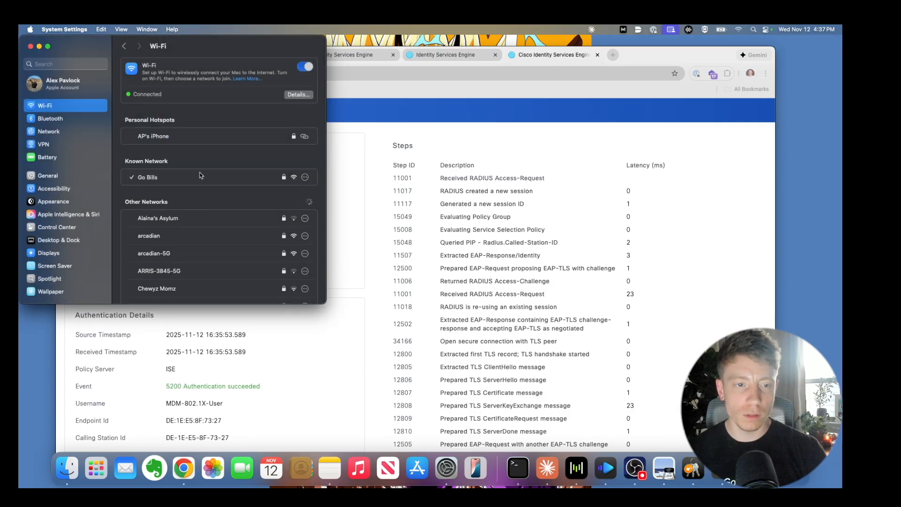
- Rejoin Radius Test using the 127.0.0.1 certificate as identity
{"action": "scroll", "coordinate": [200, 175], "scroll_direction": "down", "scroll_amount": 5}
{"action": "scroll", "coordinate": [201, 175], "scroll_direction": "down", "scroll_amount": 10}
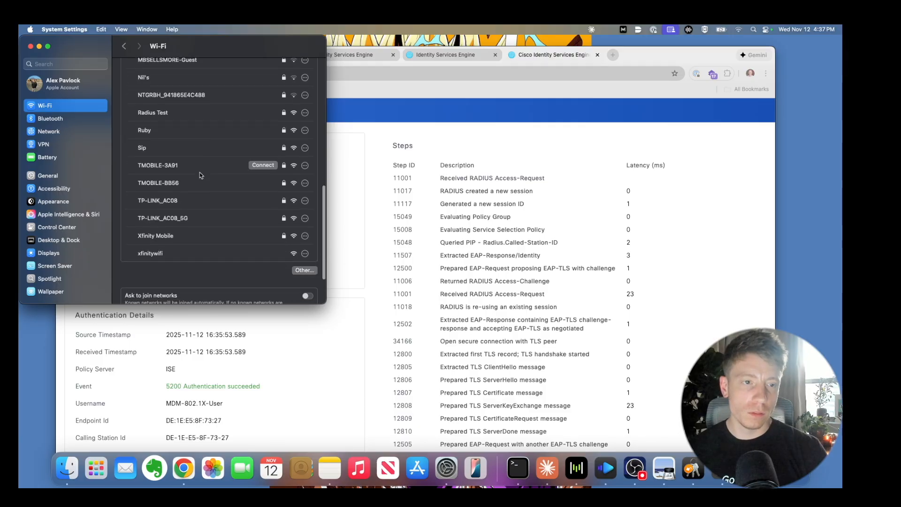
{"action": "left_click", "coordinate": [257, 112]}
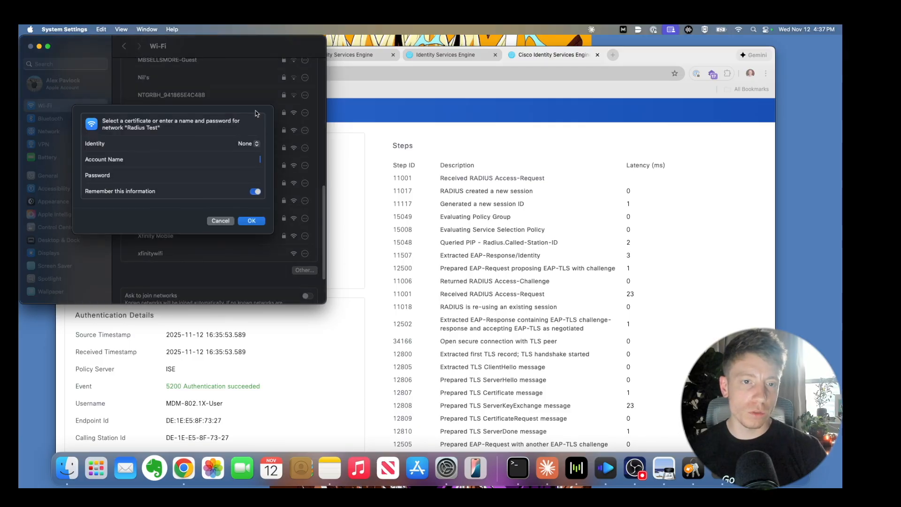
{"action": "left_click", "coordinate": [243, 145]}
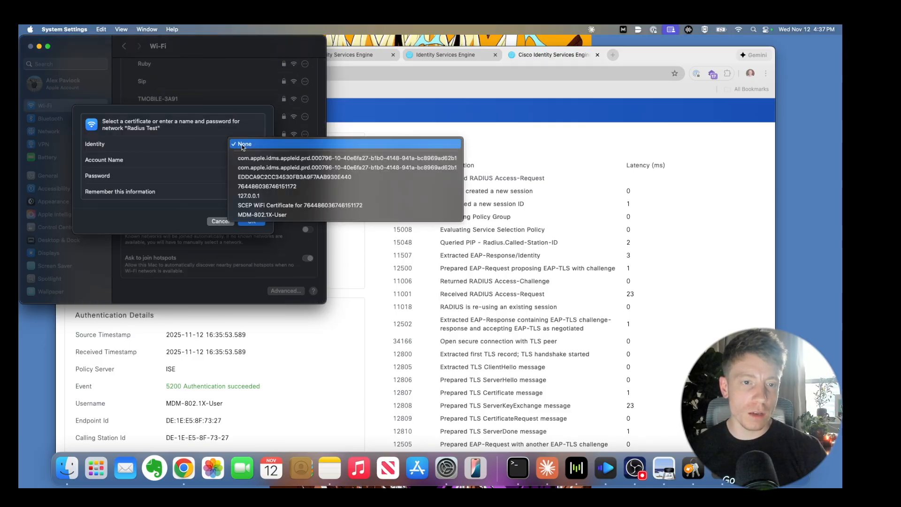
{"action": "left_click", "coordinate": [271, 196]}
{"action": "left_click", "coordinate": [252, 221]}
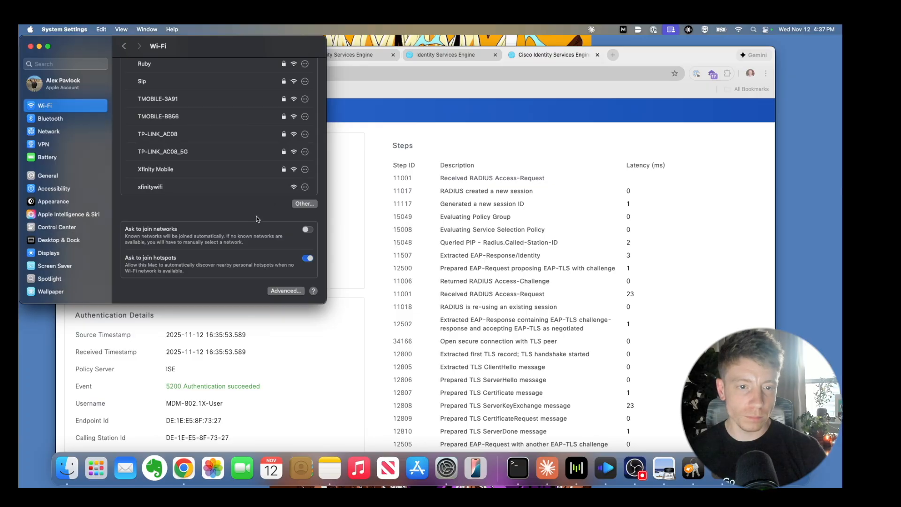
- Choose a client certificate, accept the server certificate, and enter the password to update trust settings
{"action": "left_click", "coordinate": [422, 178]}
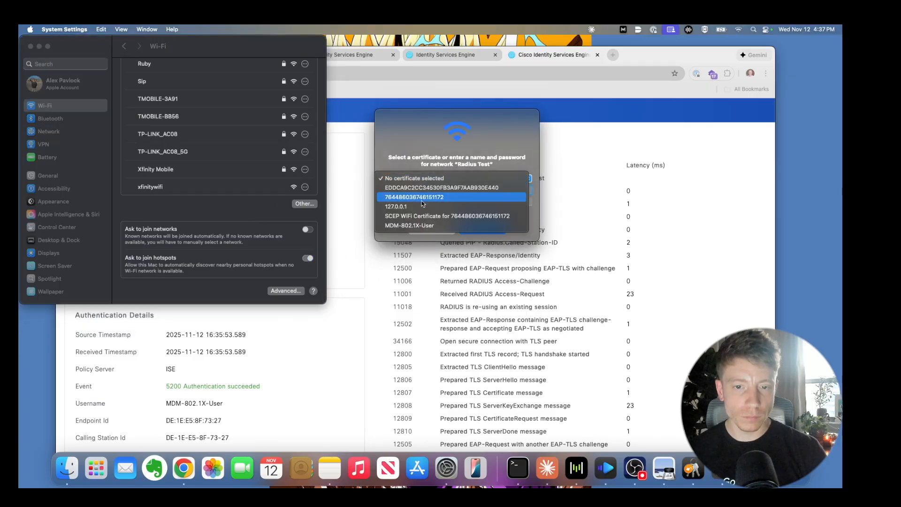
{"action": "left_click", "coordinate": [465, 203]}
{"action": "left_click", "coordinate": [487, 228]}
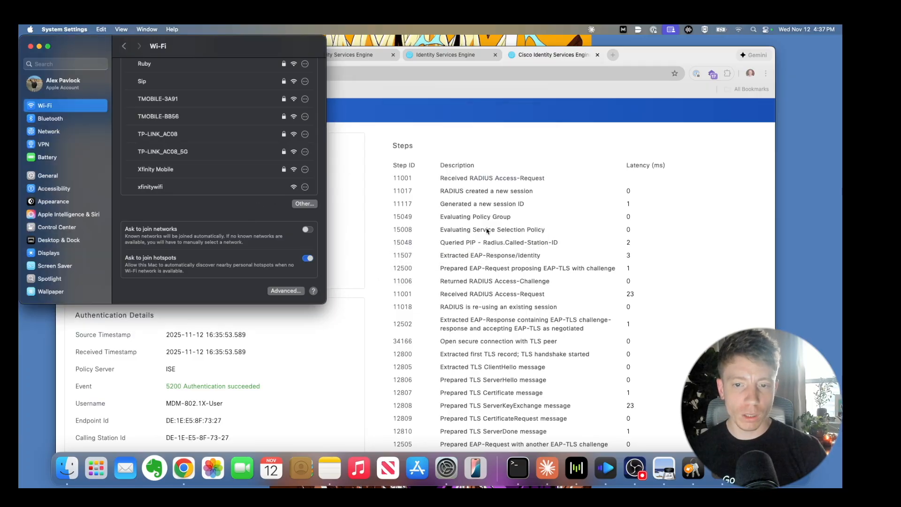
{"action": "left_click", "coordinate": [527, 202]}
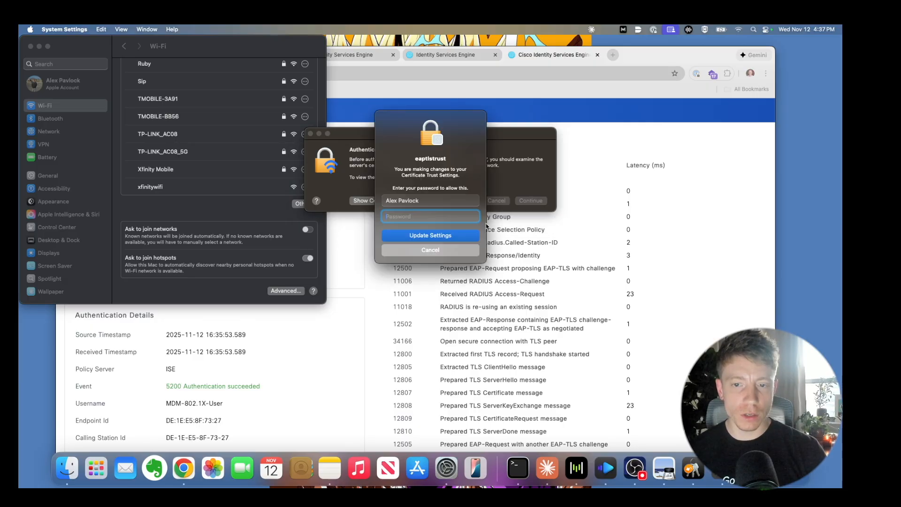
{"action": "type", "text": "••"}
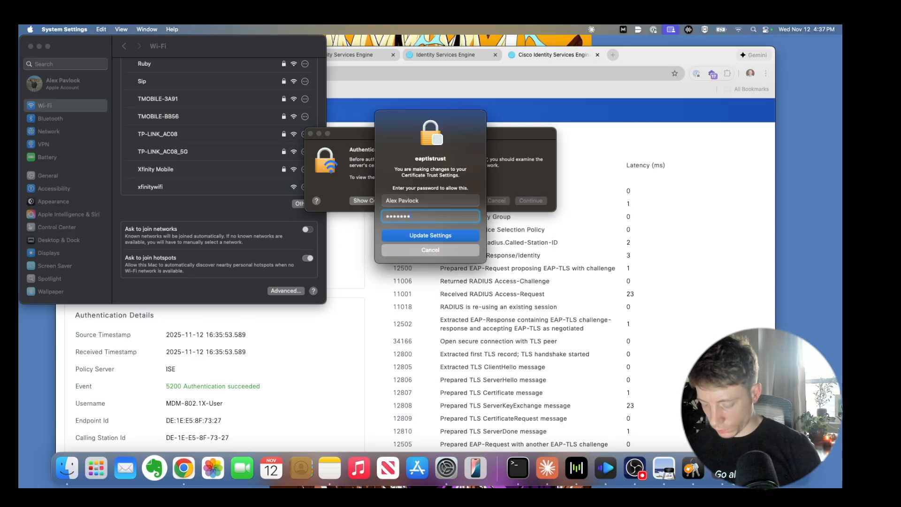
{"action": "key", "text": "Return"}
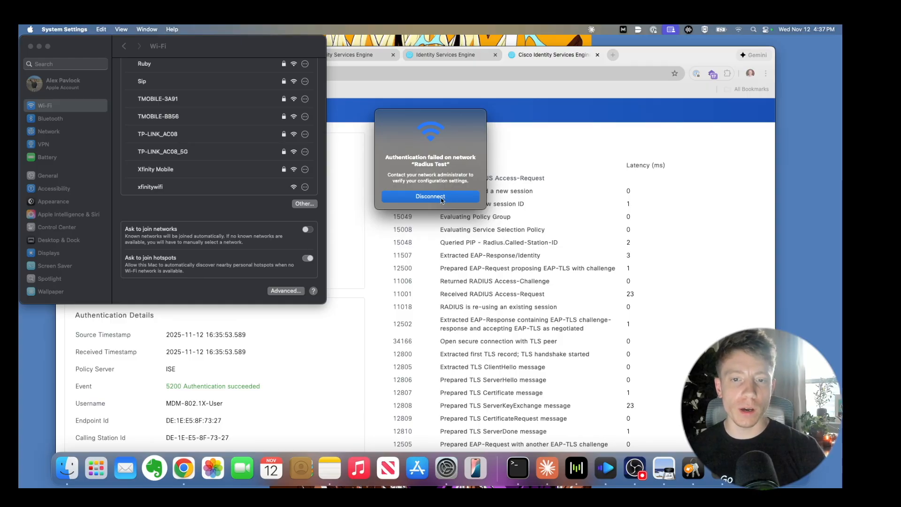
- Disconnect after the failed join, dismiss the message, and bring the ISE report back up
{"action": "left_click", "coordinate": [431, 198]}
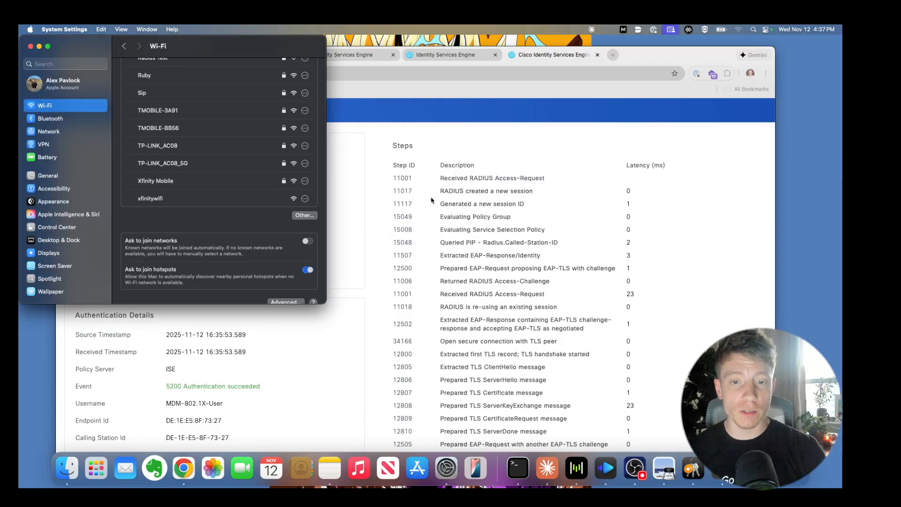
{"action": "left_click", "coordinate": [205, 217]}
{"action": "scroll", "coordinate": [205, 220], "scroll_direction": "up", "scroll_amount": 10}
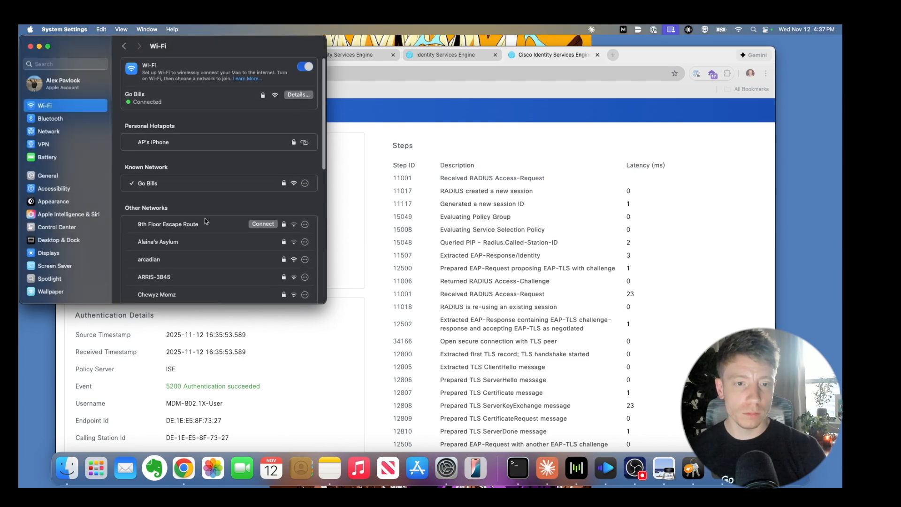
{"action": "left_click", "coordinate": [395, 197]}
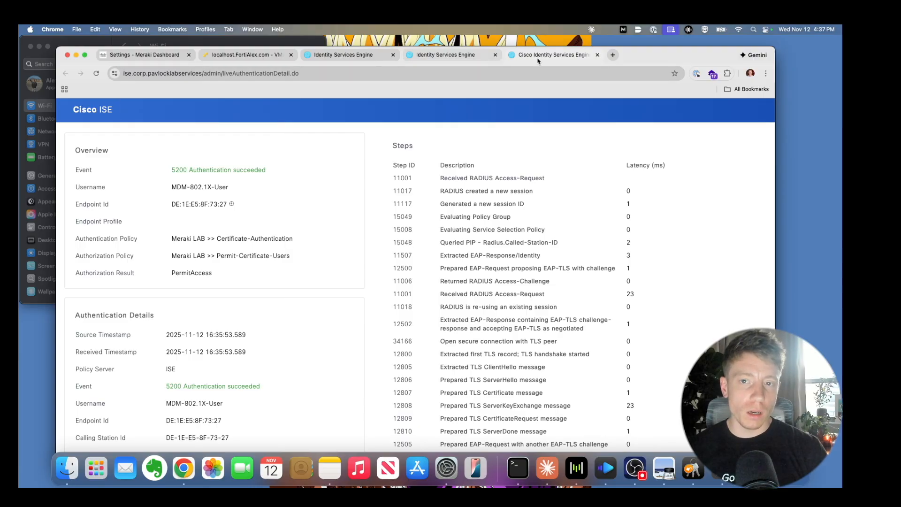
- Close the success detail report, dismiss the error, and return to the RADIUS Live Logs
{"action": "left_click", "coordinate": [597, 55]}
{"action": "left_click", "coordinate": [415, 202]}
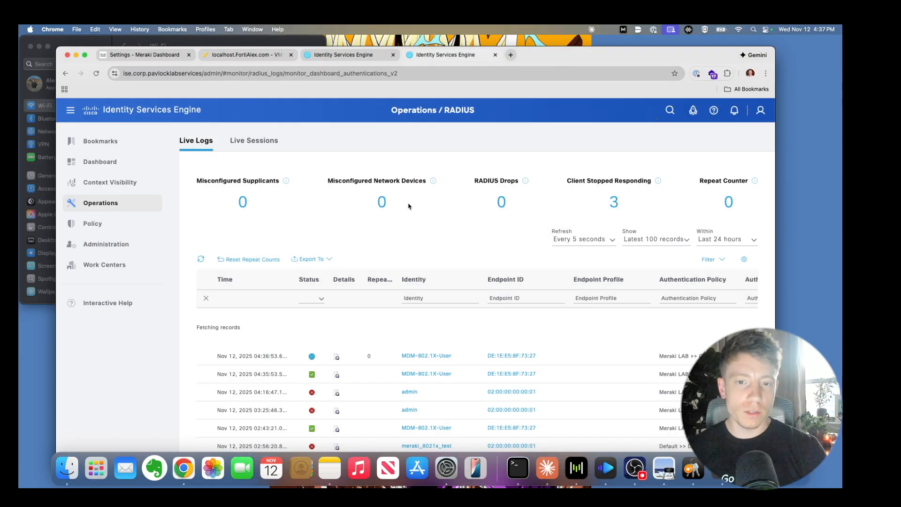
{"action": "mouse_move", "coordinate": [120, 203]}
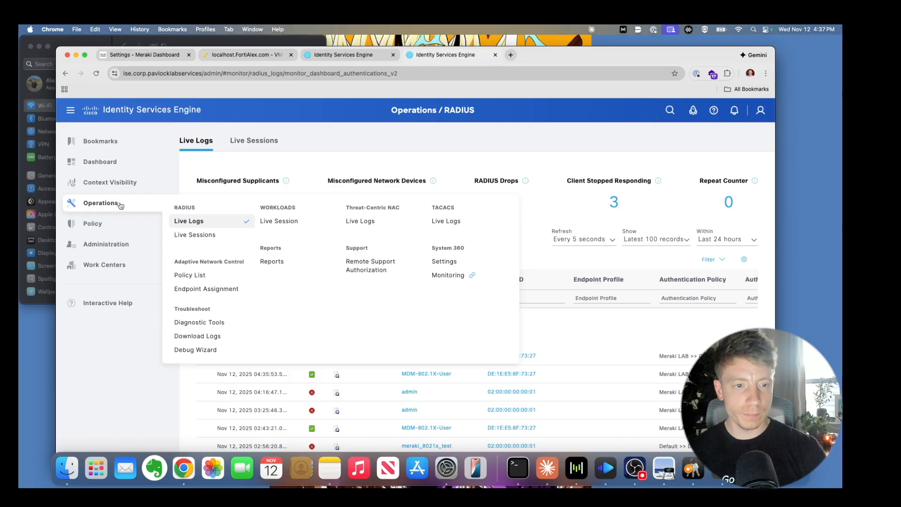
{"action": "left_click", "coordinate": [193, 222]}
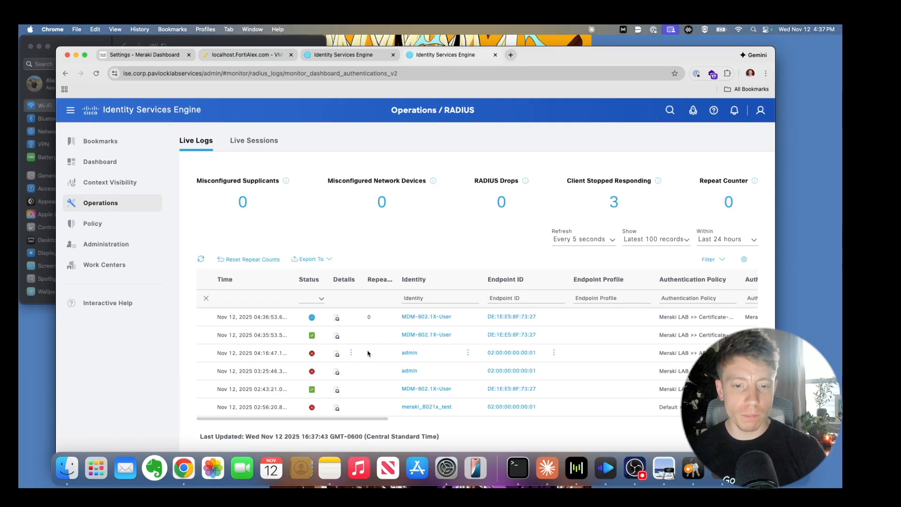
{"action": "scroll", "coordinate": [373, 353], "scroll_direction": "left", "scroll_amount": 5}
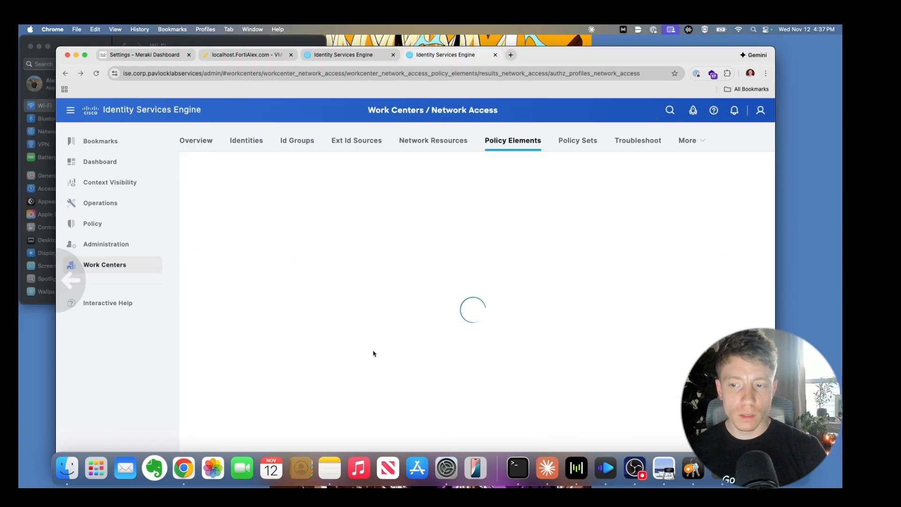
{"action": "mouse_move", "coordinate": [96, 202]}
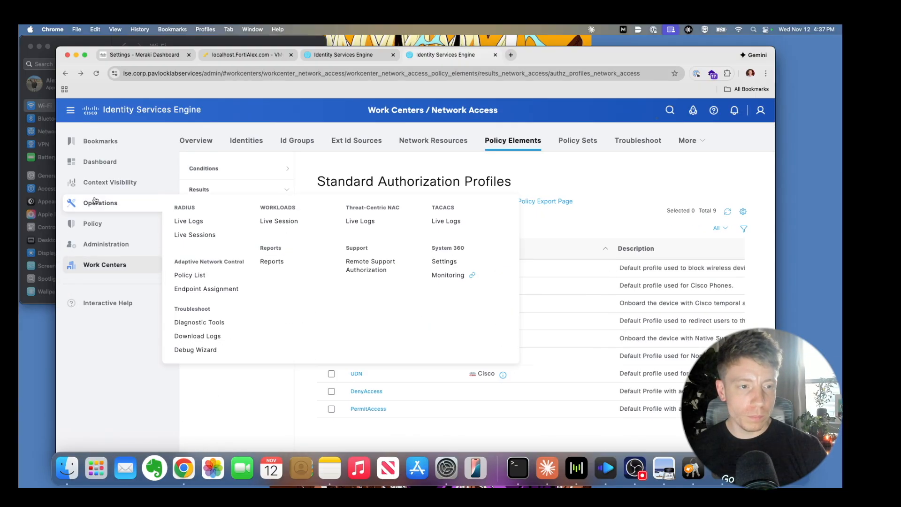
{"action": "left_click", "coordinate": [184, 220]}
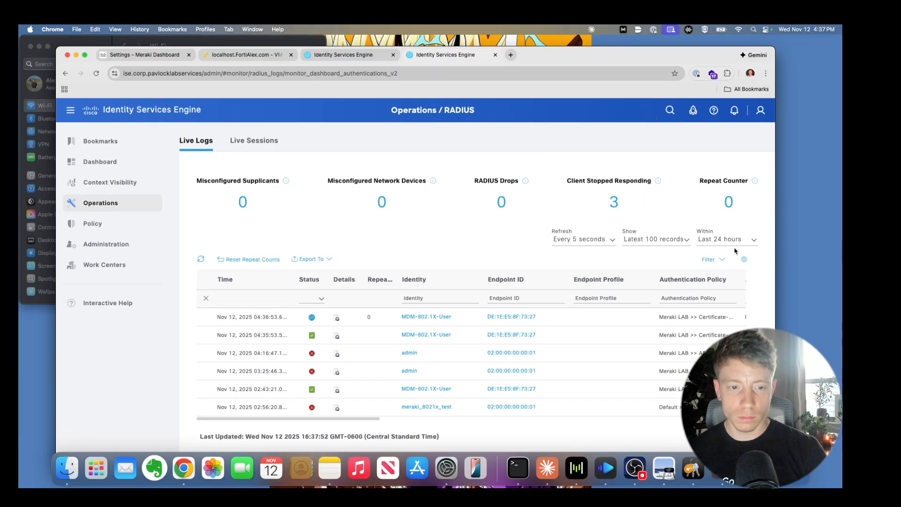
- Refresh the live logs twice, glance at Live Sessions, then return to Live Logs
{"action": "left_click", "coordinate": [201, 259]}
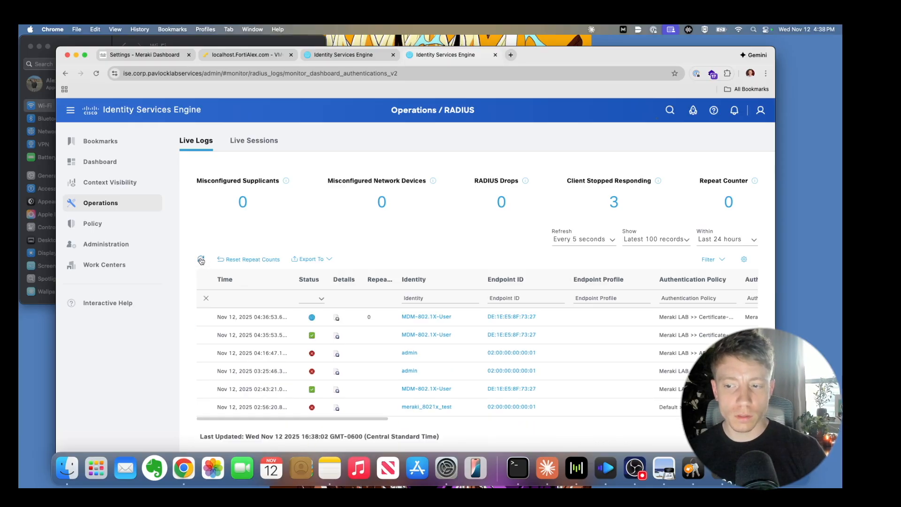
{"action": "left_click", "coordinate": [201, 259]}
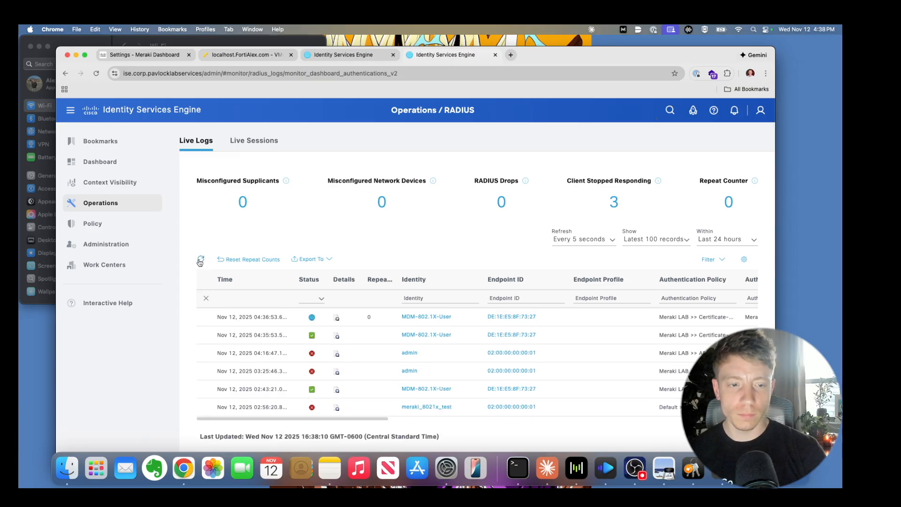
{"action": "left_click", "coordinate": [242, 142]}
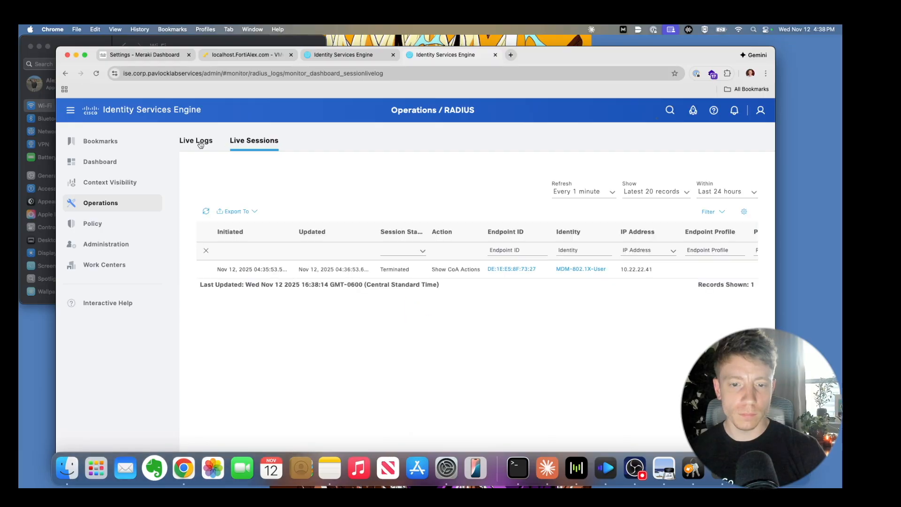
{"action": "left_click", "coordinate": [201, 142]}
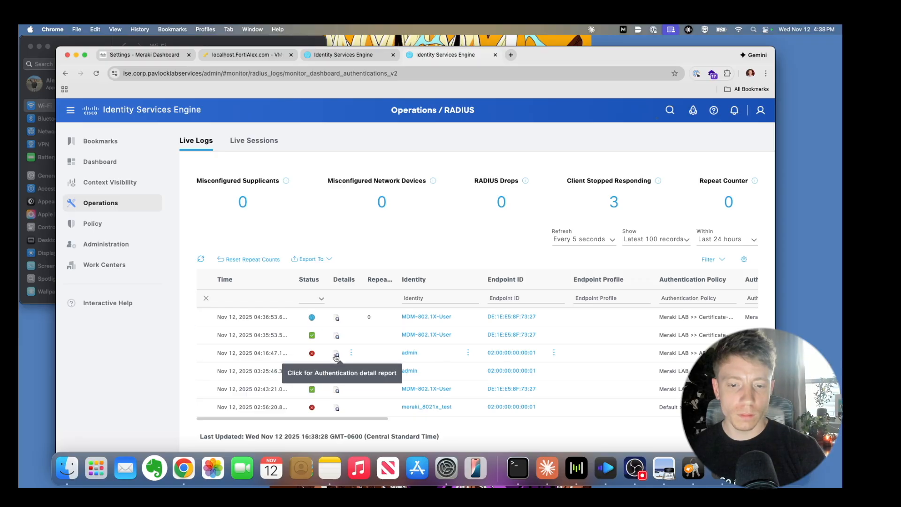
{"action": "scroll", "coordinate": [336, 357], "scroll_direction": "down", "scroll_amount": 2}
{"action": "left_click", "coordinate": [336, 330]}
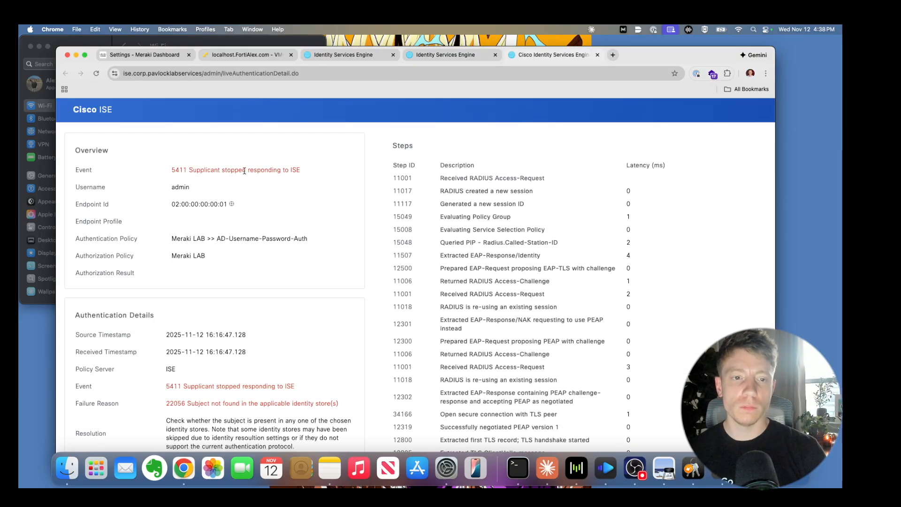
{"action": "scroll", "coordinate": [247, 168], "scroll_direction": "down", "scroll_amount": 5}
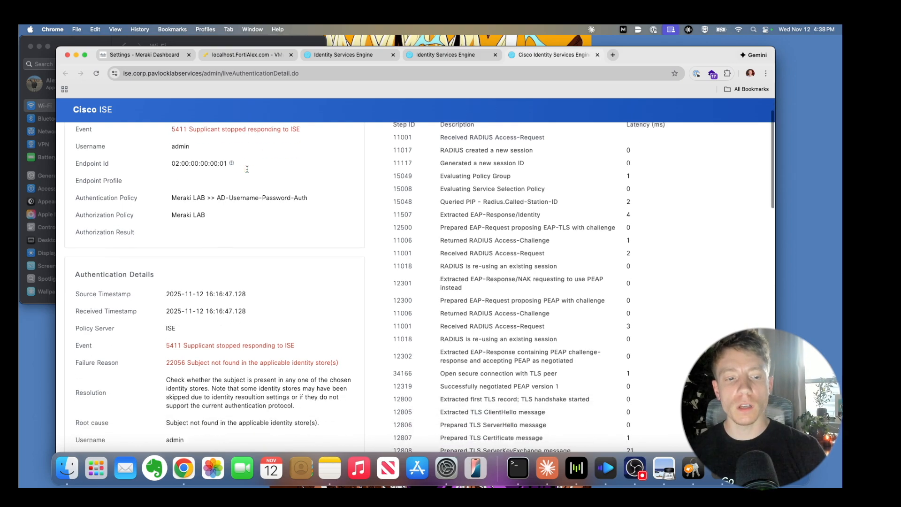
{"action": "scroll", "coordinate": [247, 169], "scroll_direction": "down", "scroll_amount": 2}
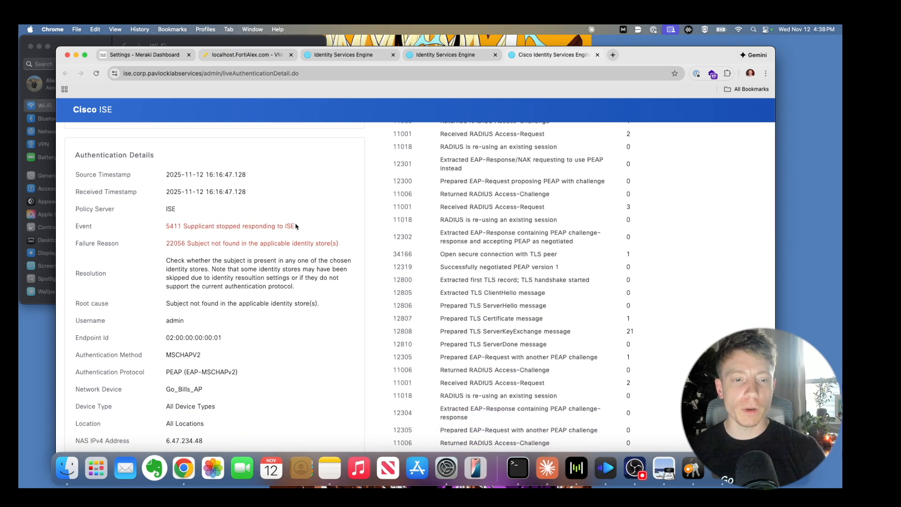
{"action": "scroll", "coordinate": [305, 227], "scroll_direction": "down", "scroll_amount": 15}
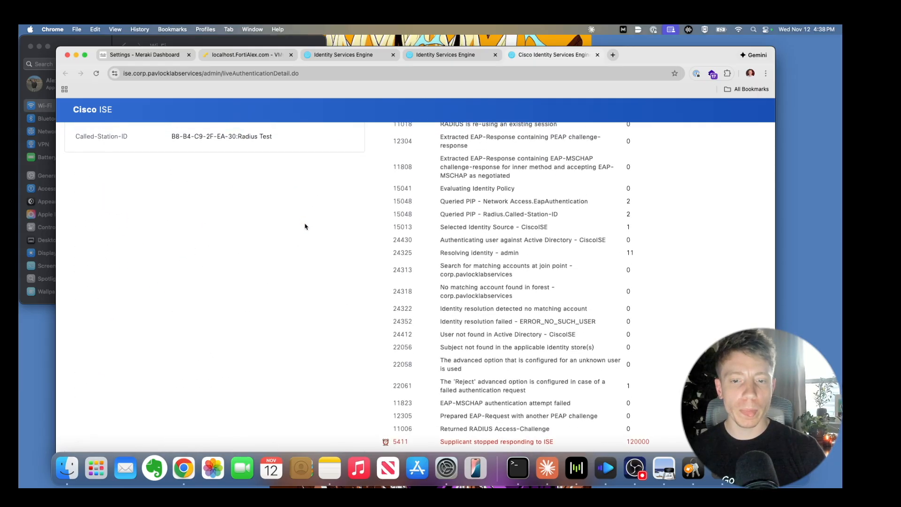
{"action": "scroll", "coordinate": [305, 226], "scroll_direction": "up", "scroll_amount": 15}
{"action": "scroll", "coordinate": [305, 226], "scroll_direction": "down", "scroll_amount": 14}
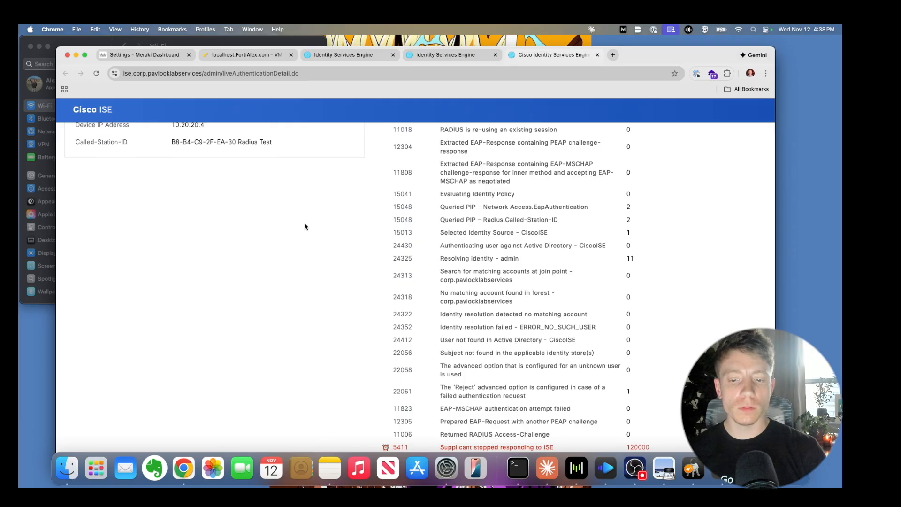
{"action": "scroll", "coordinate": [305, 227], "scroll_direction": "up", "scroll_amount": 15}
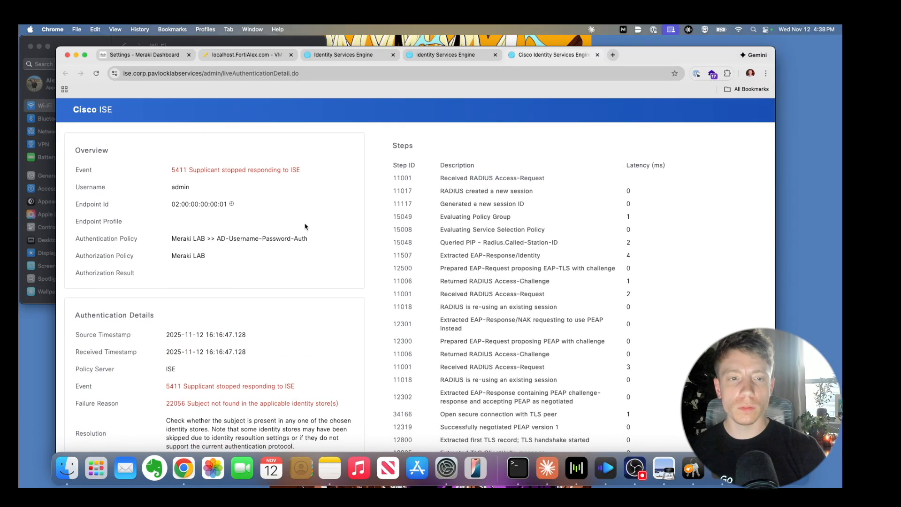
{"action": "left_click", "coordinate": [458, 55]}
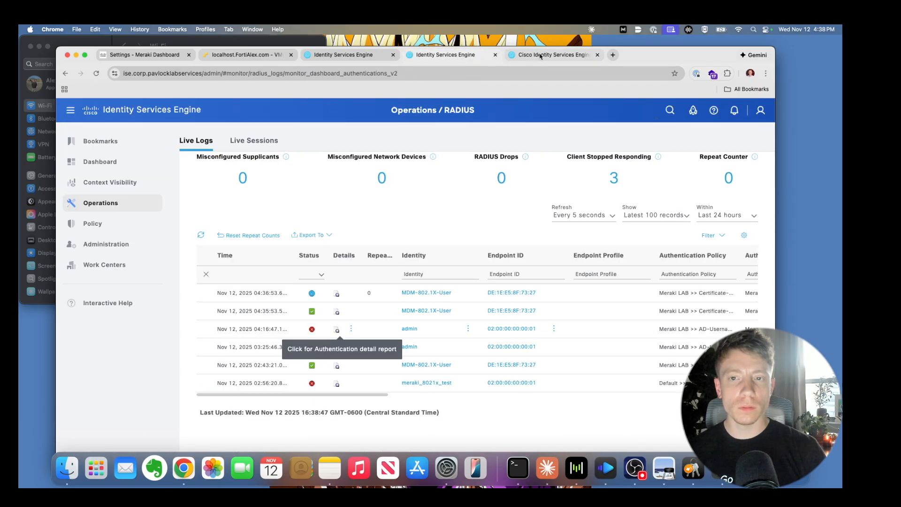
{"action": "left_click", "coordinate": [597, 55]}
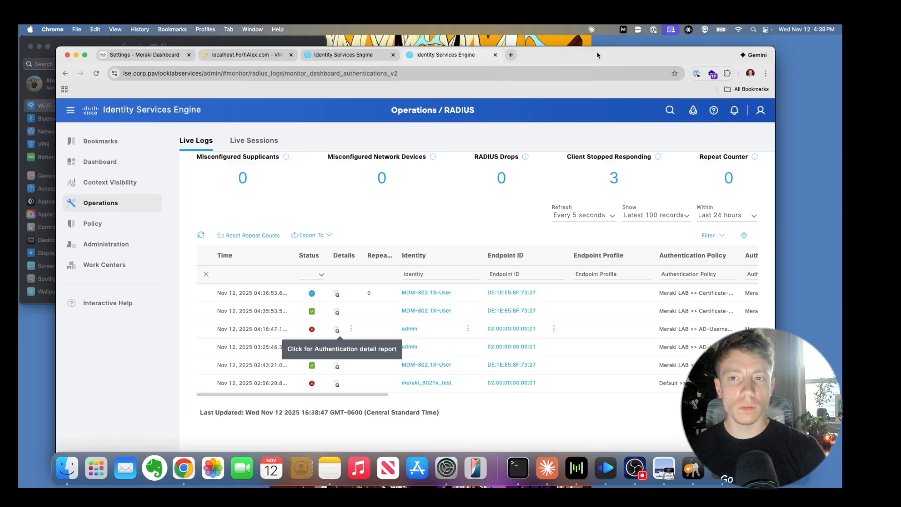